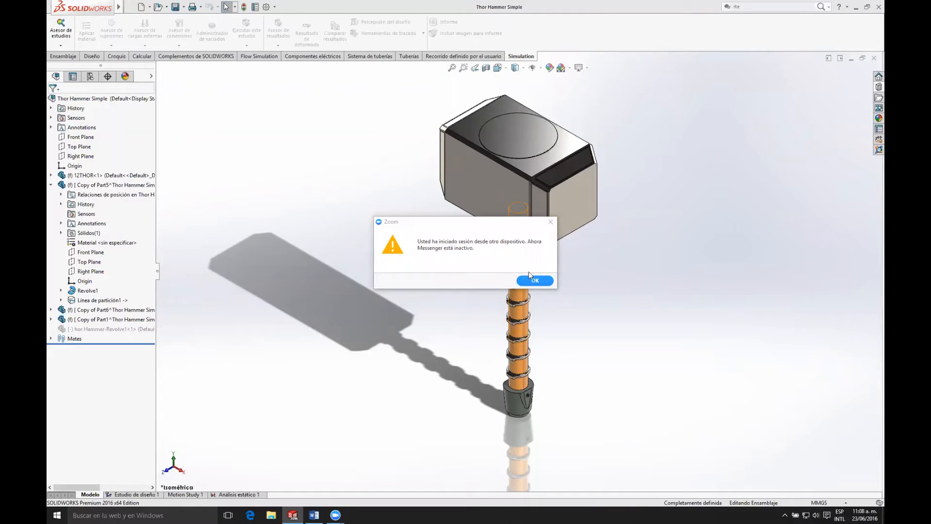
- Dismiss the Zoom session notice and look over the hammer assembly from different sides
{"action": "left_click", "coordinate": [535, 281]}
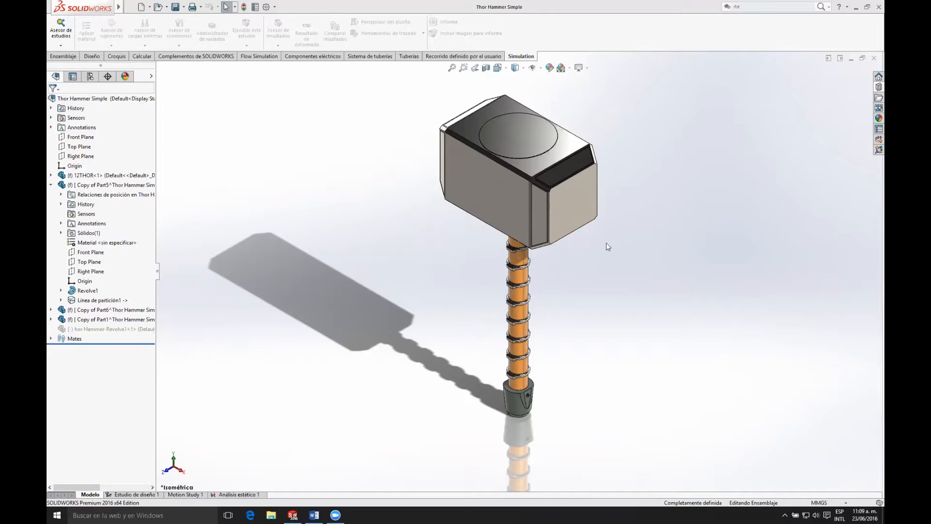
{"action": "scroll", "coordinate": [577, 194], "scroll_direction": "down", "scroll_amount": 3}
{"action": "scroll", "coordinate": [548, 291], "scroll_direction": "up", "scroll_amount": 3}
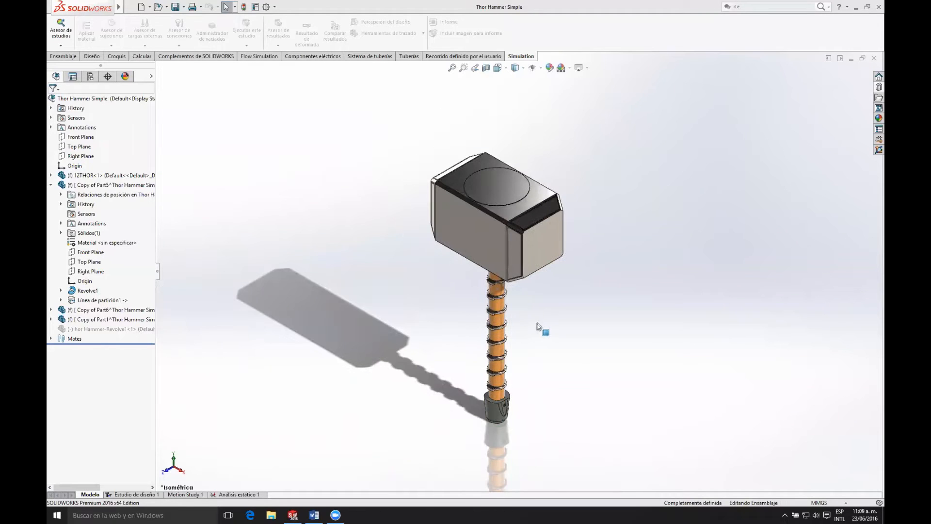
{"action": "middle_click_drag", "start_coordinate": [532, 333], "coordinate": [557, 342]}
{"action": "scroll", "coordinate": [572, 309], "scroll_direction": "up", "scroll_amount": 2}
{"action": "scroll", "coordinate": [545, 293], "scroll_direction": "up", "scroll_amount": 1}
{"action": "middle_click_drag", "start_coordinate": [544, 291], "coordinate": [528, 258]}
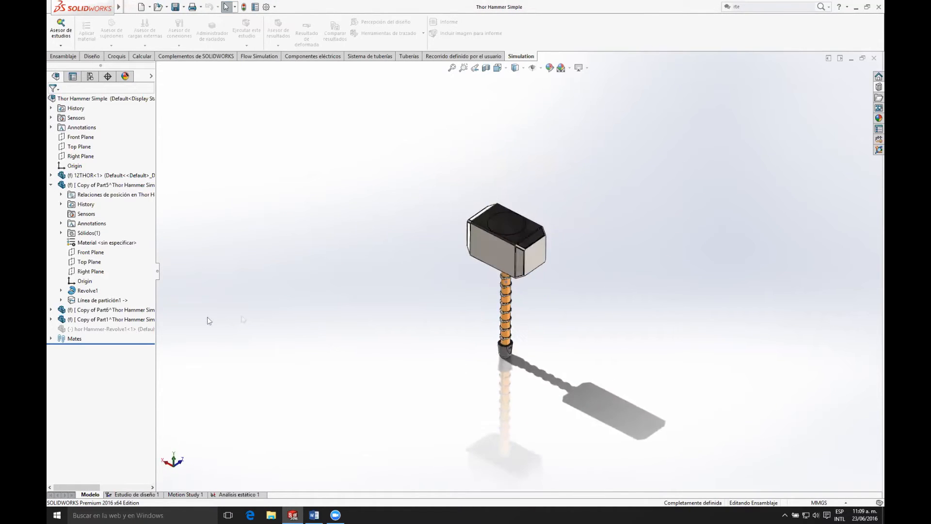
{"action": "scroll", "coordinate": [537, 289], "scroll_direction": "down", "scroll_amount": 3}
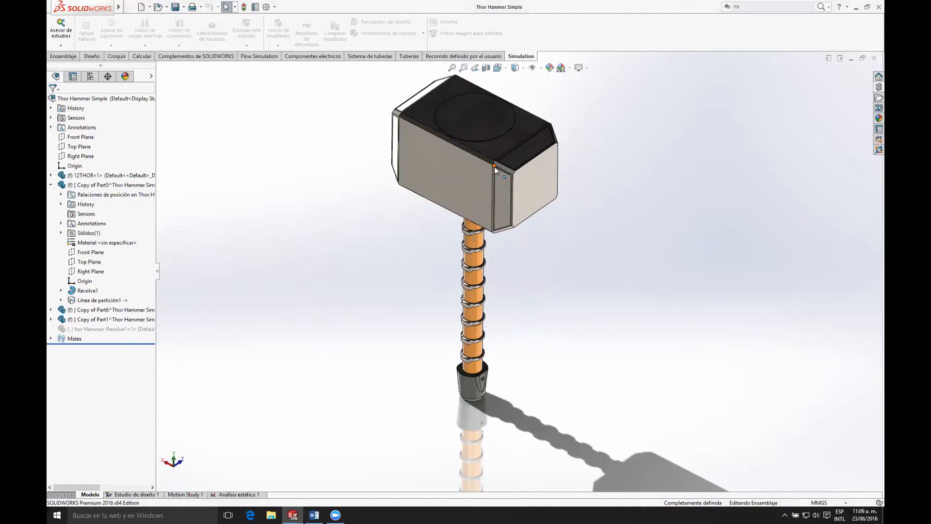
- Collapse the expanded component in the assembly tree and create a new static analysis study with the suggested name
{"action": "left_click", "coordinate": [51, 185]}
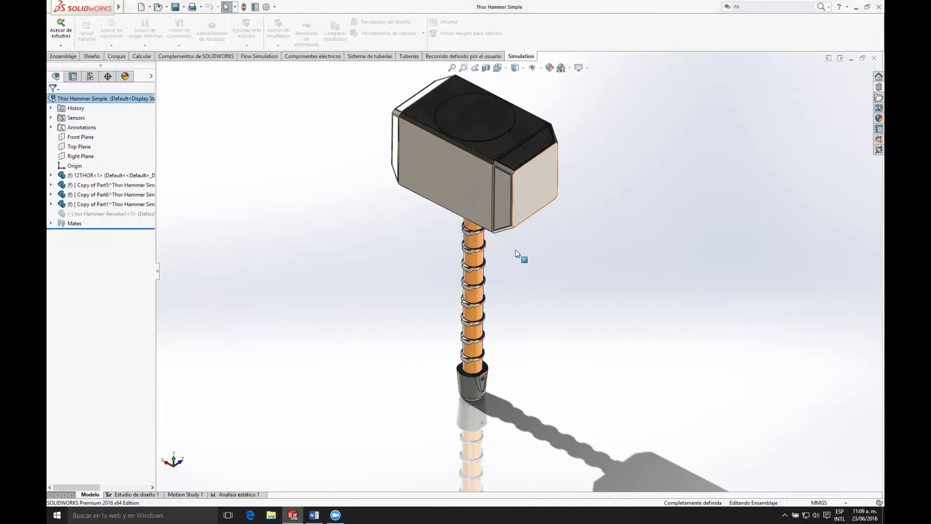
{"action": "scroll", "coordinate": [522, 258], "scroll_direction": "down", "scroll_amount": 2}
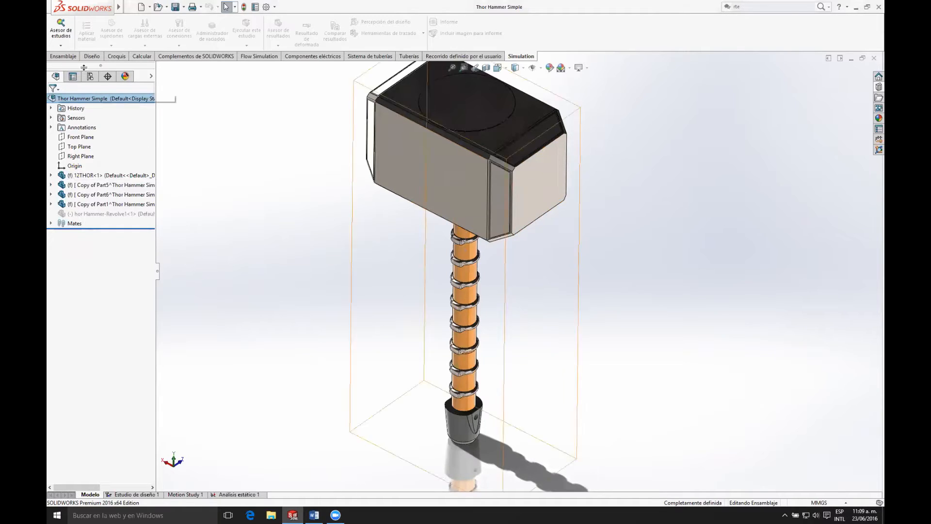
{"action": "left_click", "coordinate": [65, 46]}
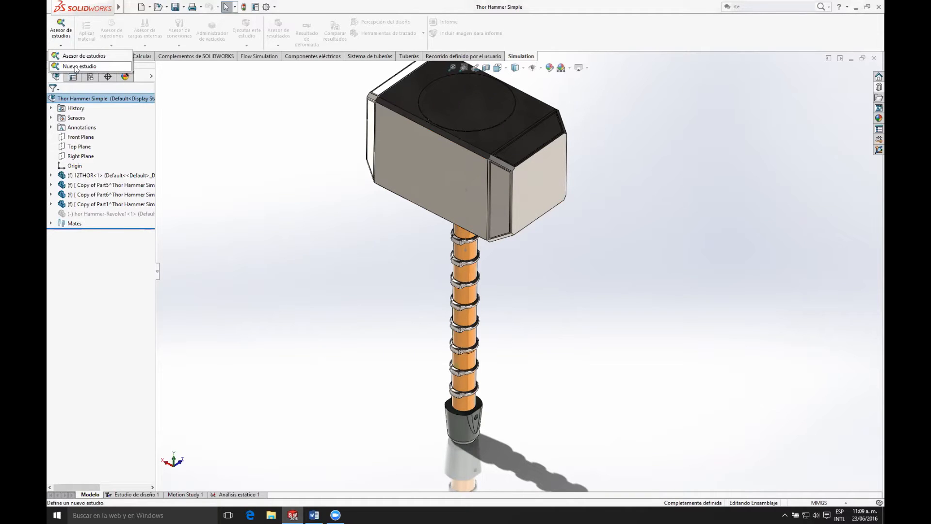
{"action": "left_click", "coordinate": [76, 67]}
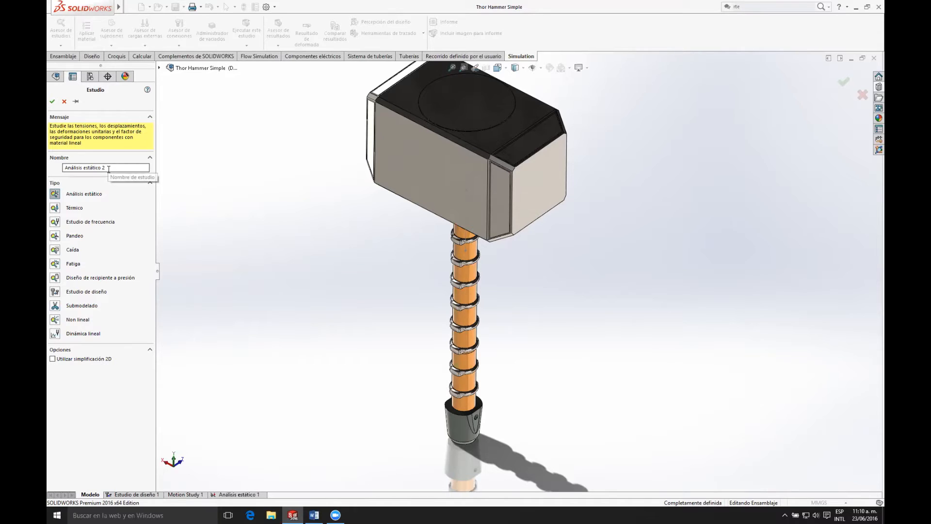
{"action": "left_click", "coordinate": [51, 103]}
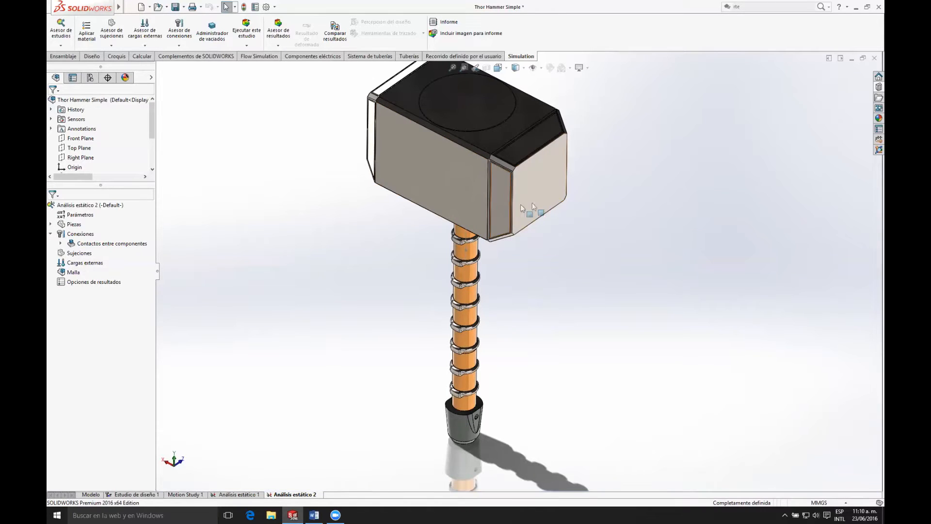
- Examine the hammer up close where the handle meets the head, and view the whole assembly
{"action": "scroll", "coordinate": [535, 207], "scroll_direction": "up", "scroll_amount": 3}
{"action": "scroll", "coordinate": [534, 209], "scroll_direction": "down", "scroll_amount": 2}
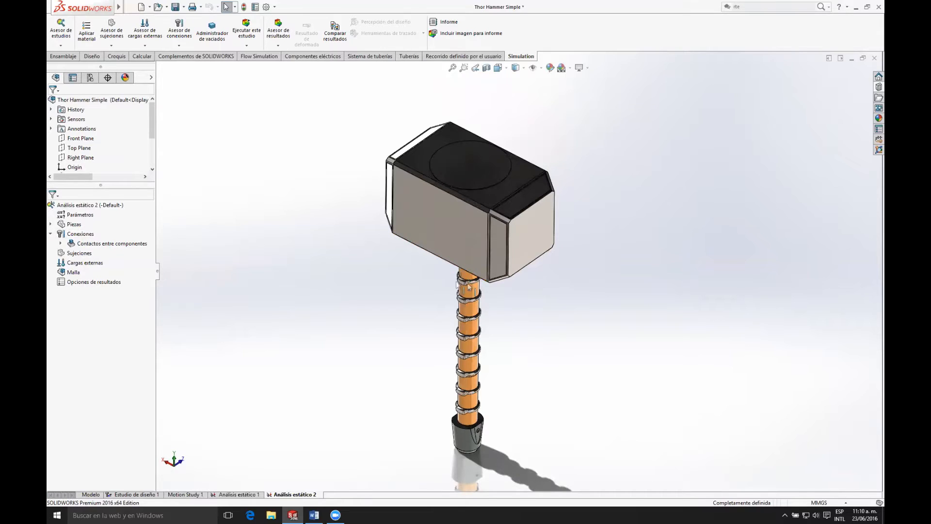
{"action": "scroll", "coordinate": [472, 282], "scroll_direction": "down", "scroll_amount": 3}
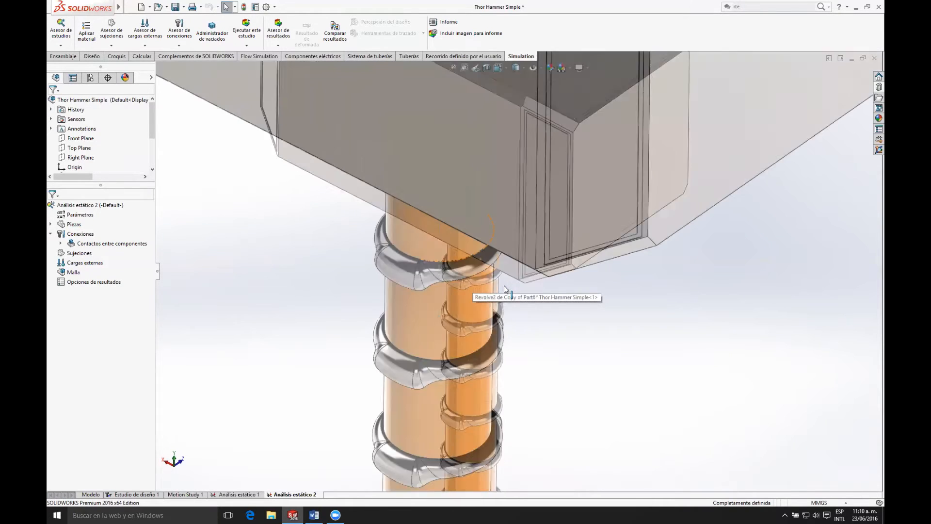
{"action": "scroll", "coordinate": [542, 285], "scroll_direction": "up", "scroll_amount": 3}
{"action": "scroll", "coordinate": [538, 283], "scroll_direction": "up", "scroll_amount": 3}
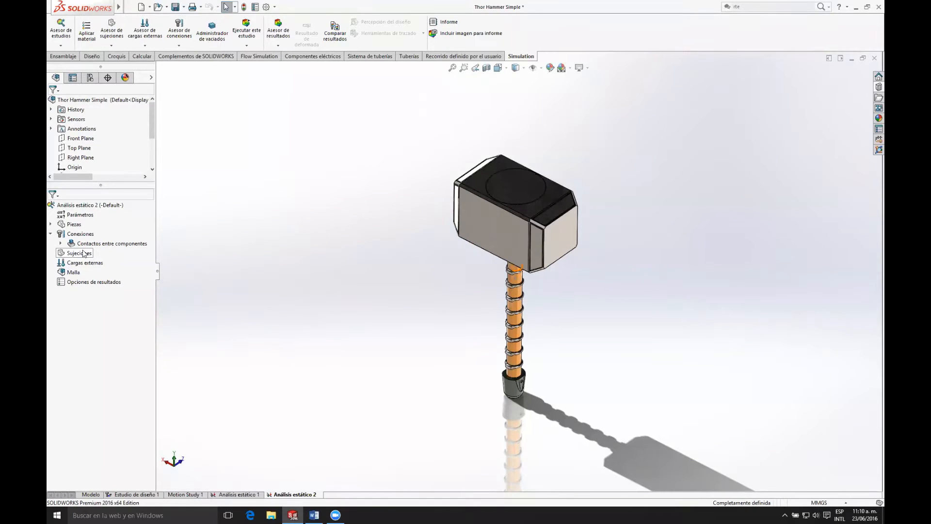
{"action": "scroll", "coordinate": [636, 334], "scroll_direction": "down", "scroll_amount": 2}
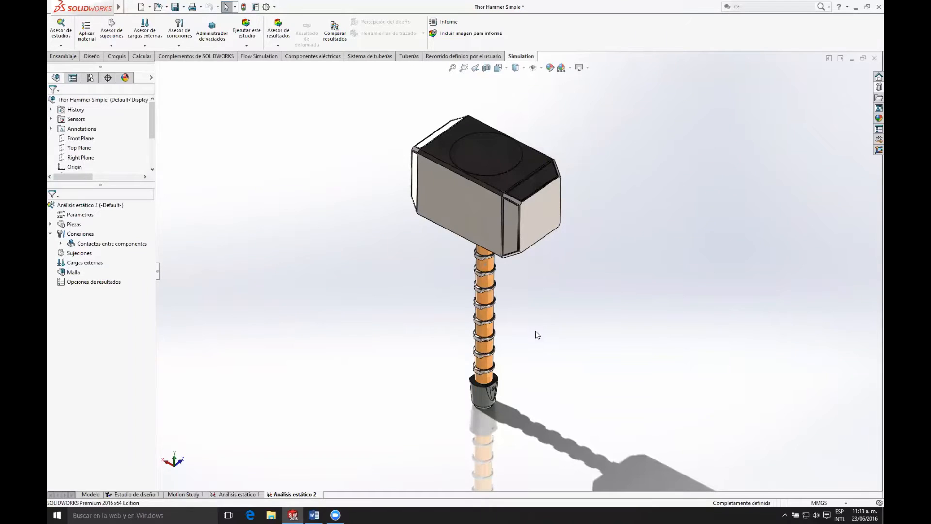
{"action": "scroll", "coordinate": [547, 282], "scroll_direction": "down", "scroll_amount": 1}
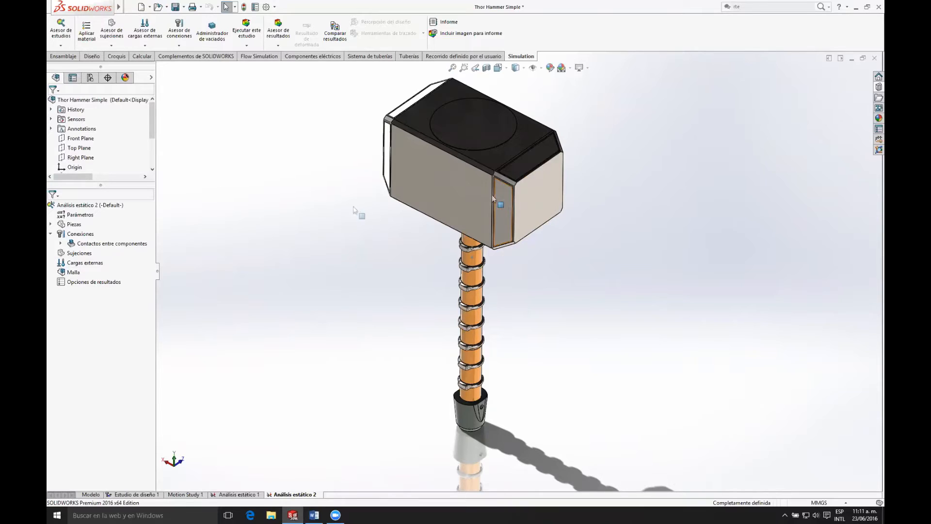
- Expand the study's parts list and check the options for the parts and for the 12THOR component in the model
{"action": "double_click", "coordinate": [91, 226]}
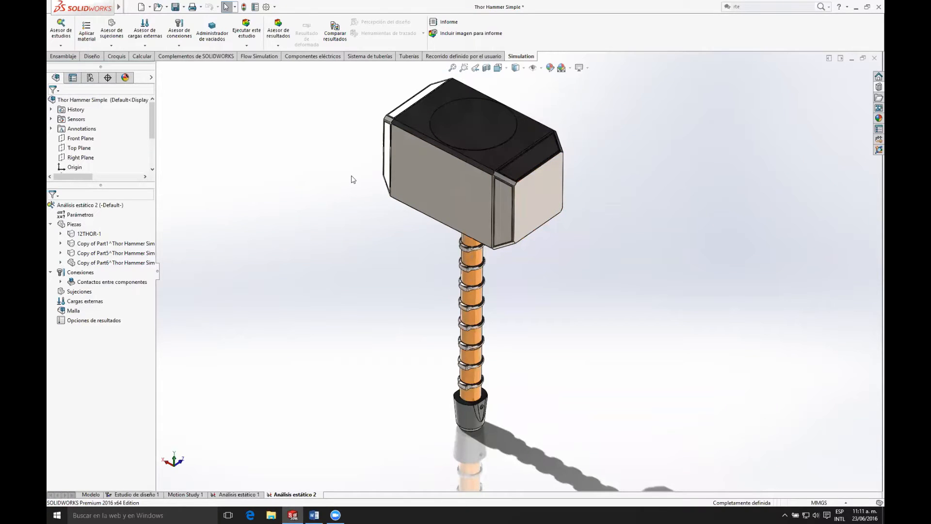
{"action": "right_click", "coordinate": [75, 224]}
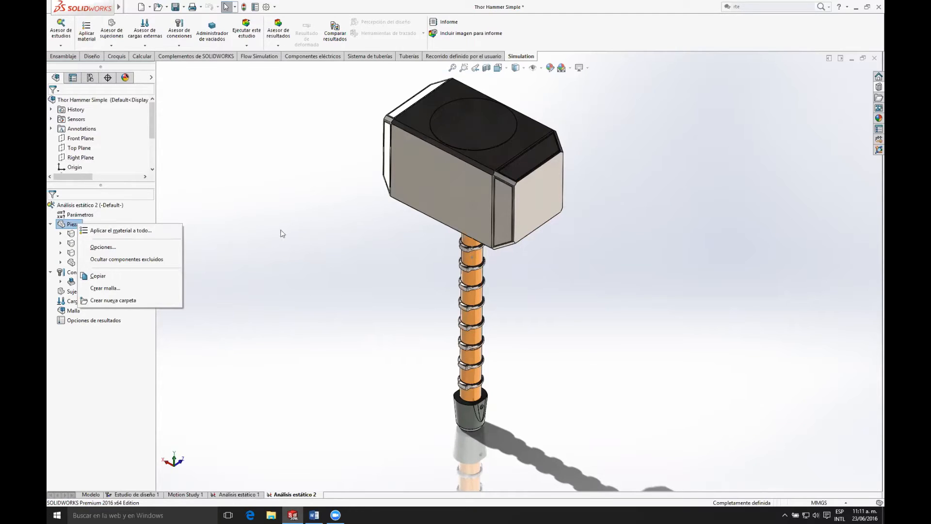
{"action": "left_click", "coordinate": [286, 233]}
{"action": "left_click", "coordinate": [92, 494]}
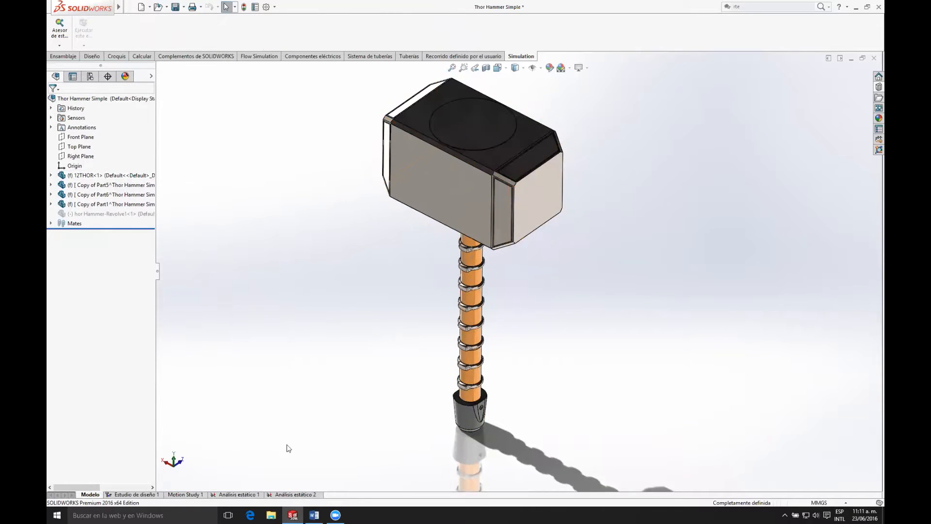
{"action": "right_click", "coordinate": [103, 179]}
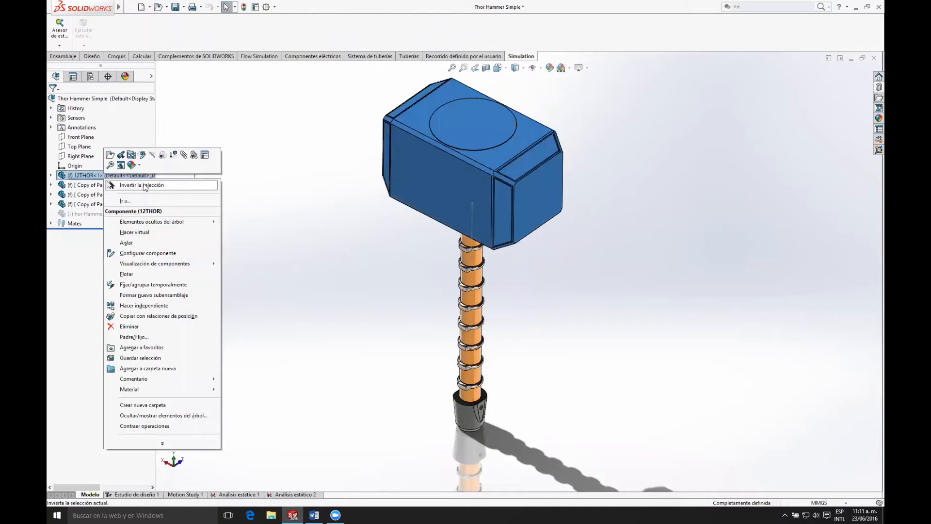
{"action": "left_click", "coordinate": [297, 204]}
{"action": "left_click", "coordinate": [285, 493]}
- Open the material library for all the study's parts and view the categories under solidworks materials
{"action": "right_click", "coordinate": [72, 225]}
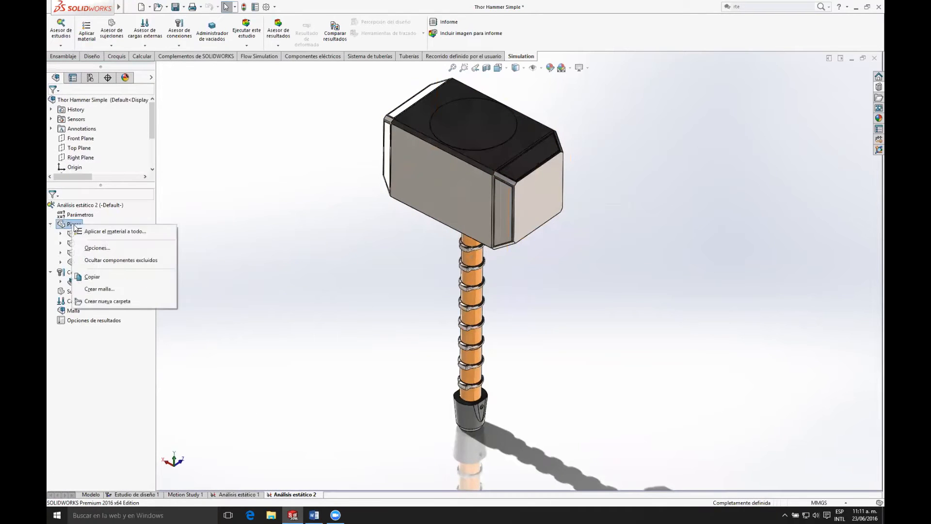
{"action": "key", "text": "Escape"}
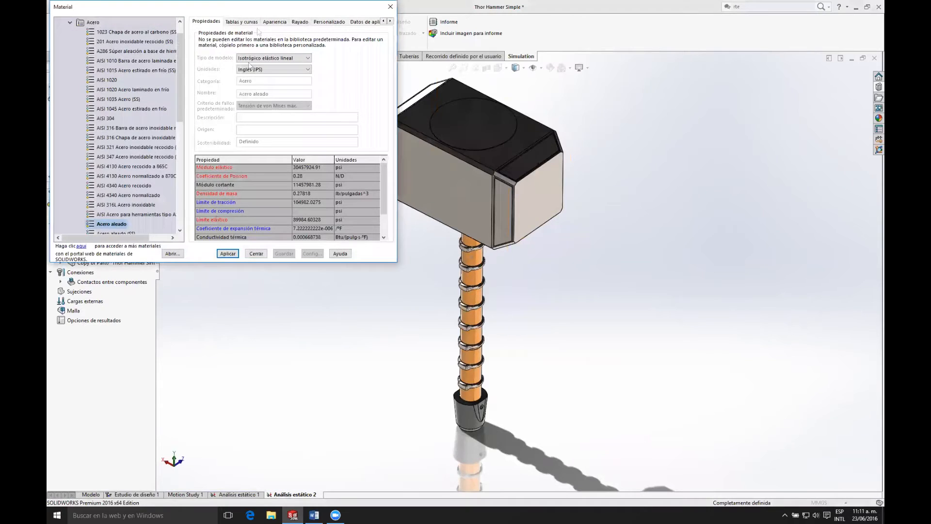
{"action": "left_click_drag", "start_coordinate": [248, 9], "coordinate": [349, 52]}
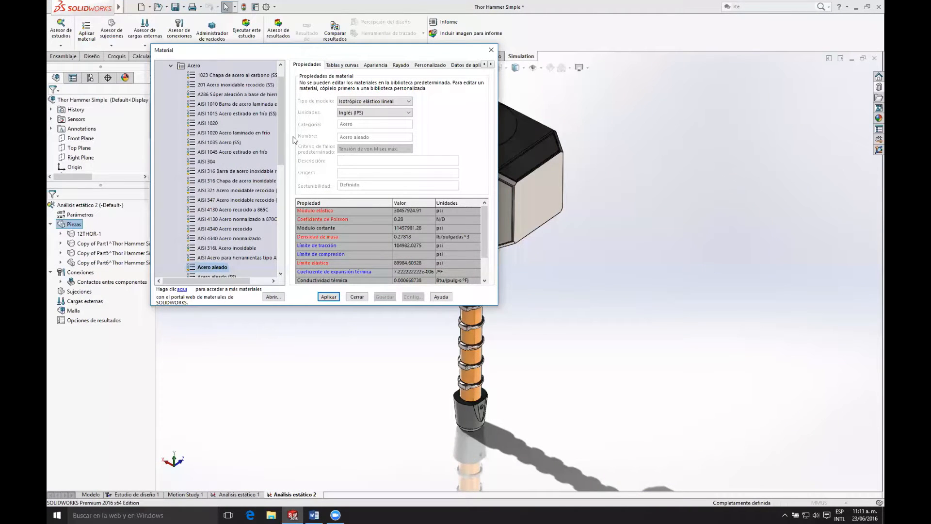
{"action": "scroll", "coordinate": [282, 126], "scroll_direction": "up", "scroll_amount": 1}
{"action": "double_click", "coordinate": [182, 84]}
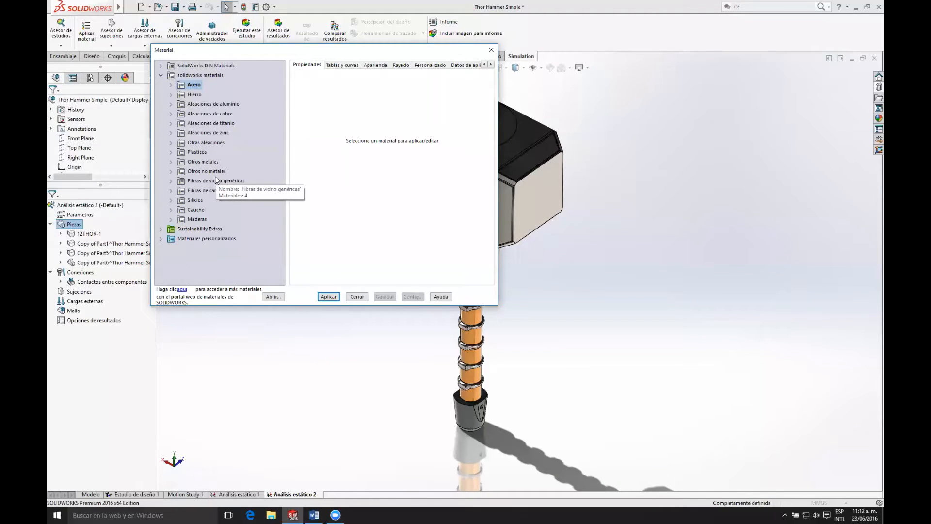
- Start a new material in the Plástico category of Materiales personalizados and close the library without saving it
{"action": "left_click", "coordinate": [165, 238]}
{"action": "left_click", "coordinate": [171, 247]}
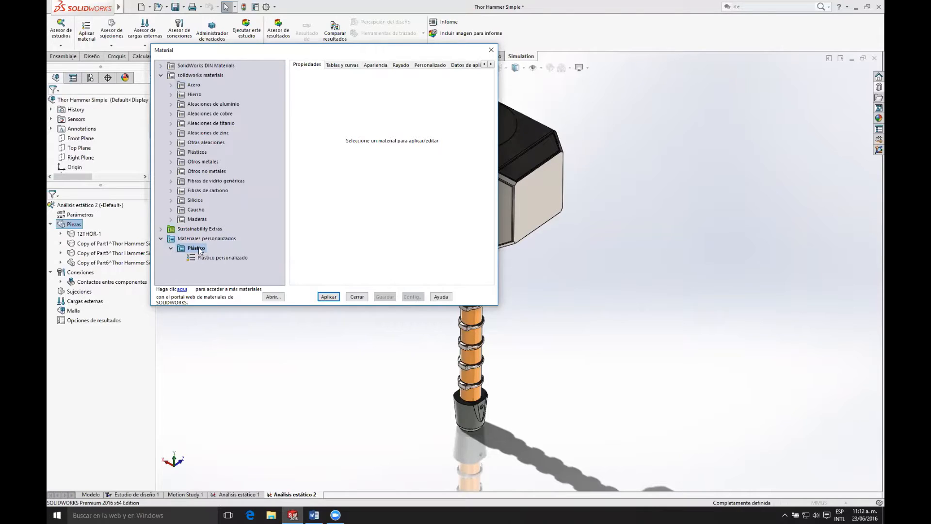
{"action": "right_click", "coordinate": [199, 250]}
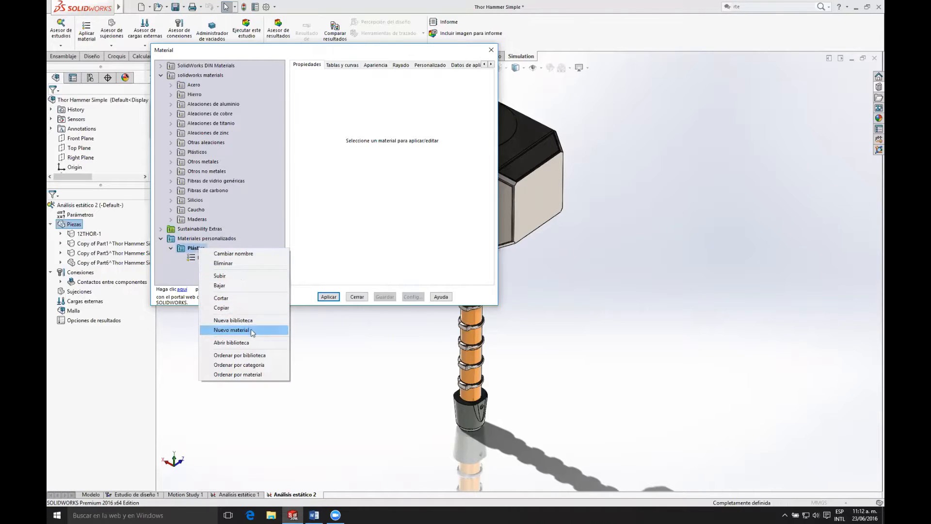
{"action": "left_click", "coordinate": [232, 330]}
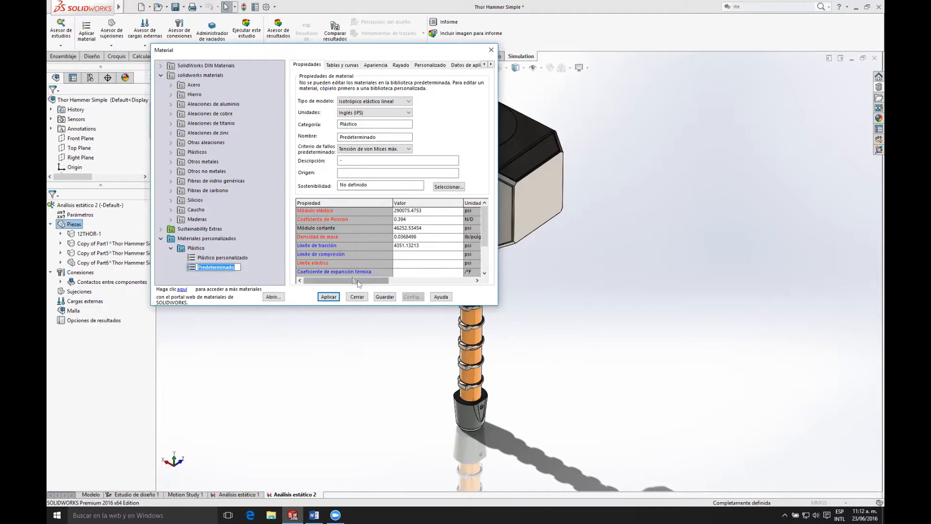
{"action": "left_click", "coordinate": [490, 51]}
- Apply the Acero aleado material to all parts of the study and close the material library
{"action": "right_click", "coordinate": [73, 224]}
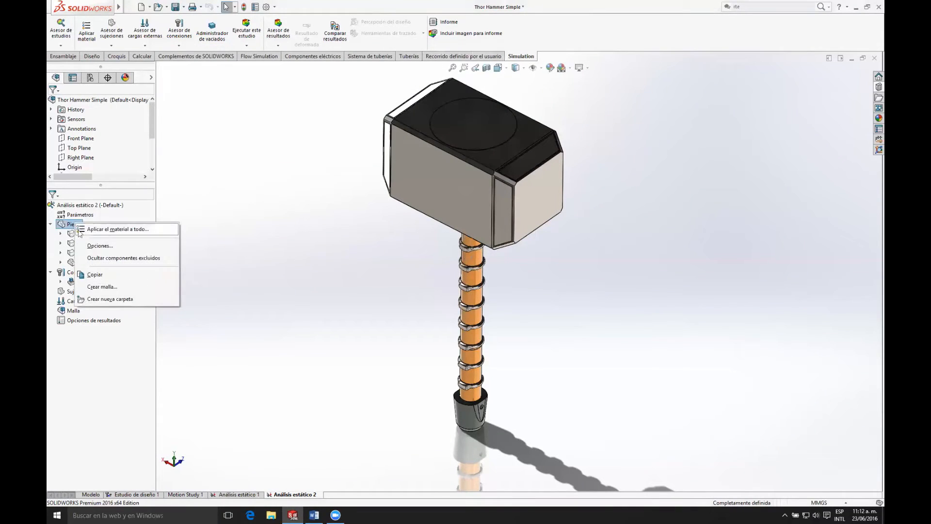
{"action": "left_click", "coordinate": [103, 232]}
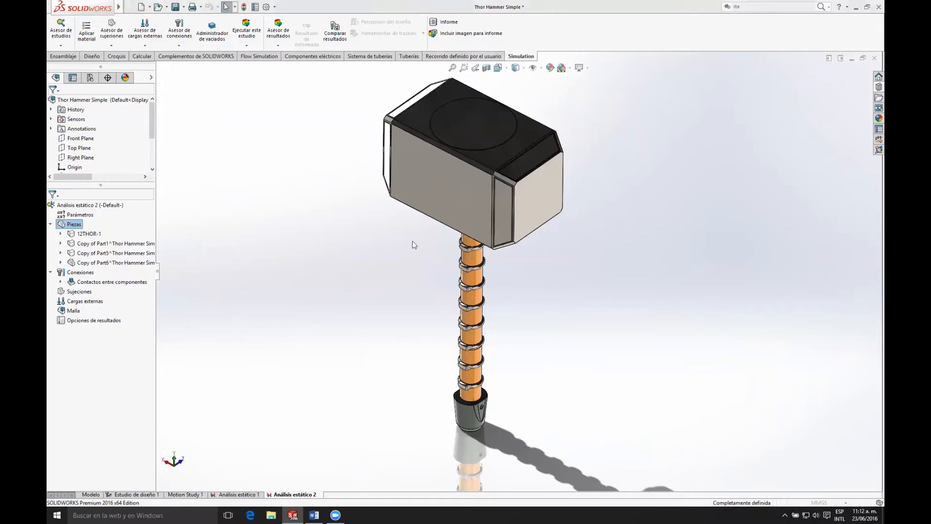
{"action": "scroll", "coordinate": [155, 100], "scroll_direction": "down", "scroll_amount": 5}
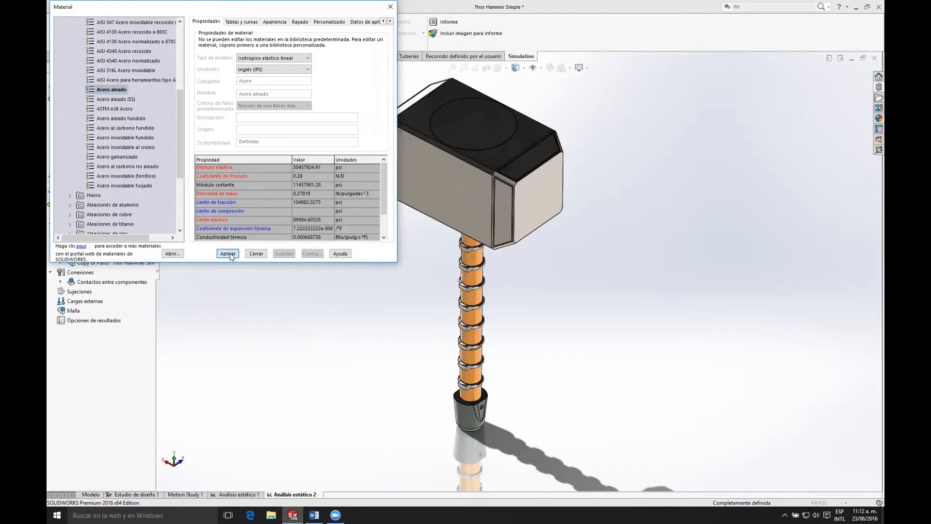
{"action": "left_click", "coordinate": [256, 254]}
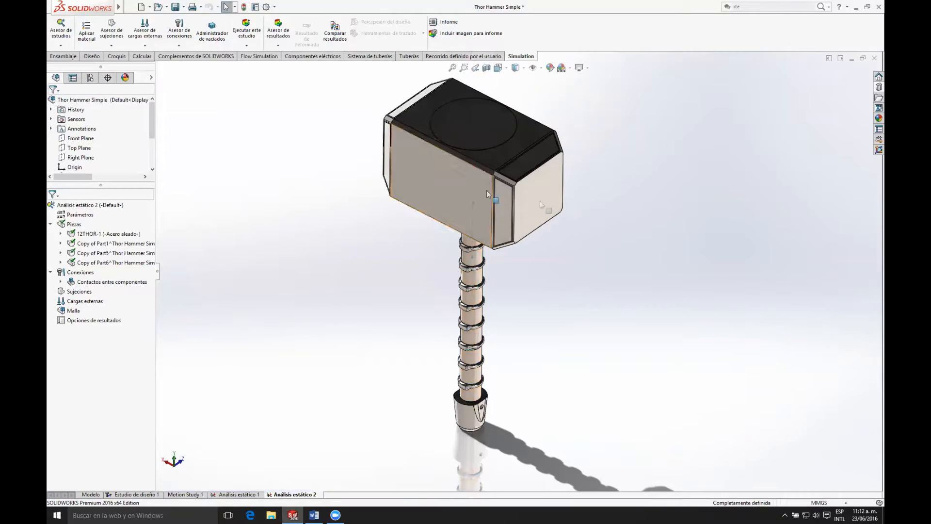
- Browse the material library's steels and categories for the handle's end cap, and close it without applying a material
{"action": "right_click", "coordinate": [120, 244]}
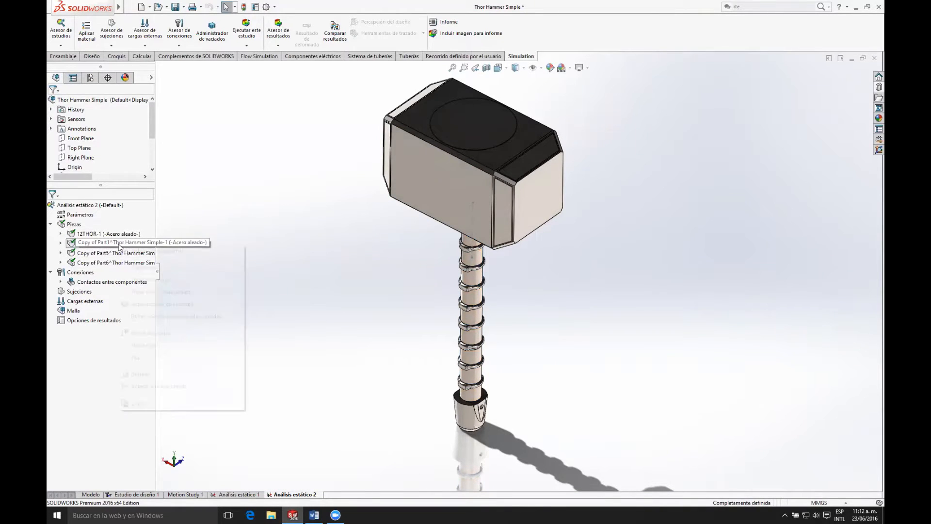
{"action": "left_click", "coordinate": [153, 252]}
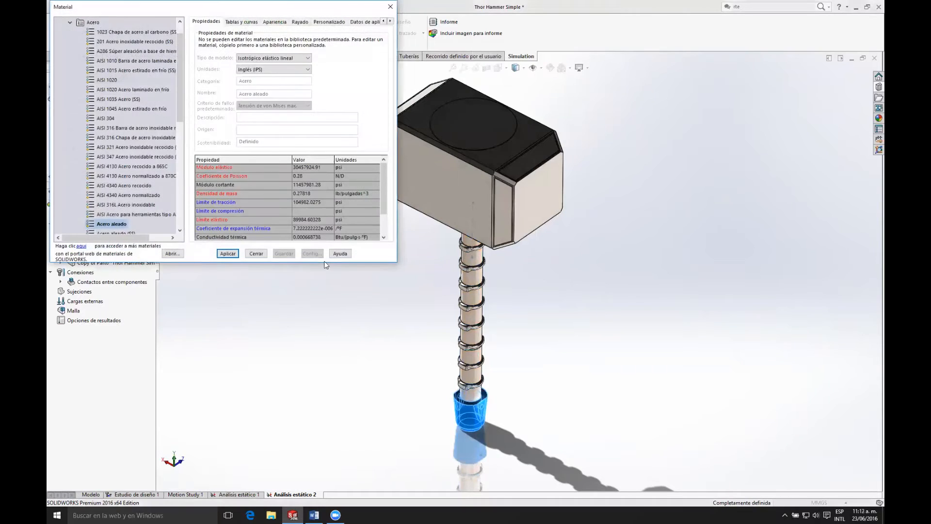
{"action": "left_click_drag", "start_coordinate": [182, 120], "coordinate": [180, 159]}
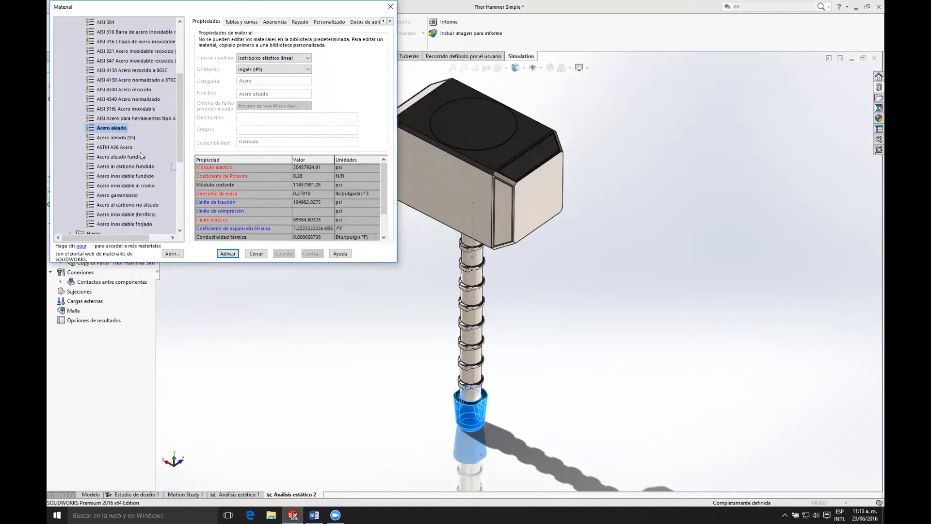
{"action": "scroll", "coordinate": [97, 85], "scroll_direction": "up", "scroll_amount": 2}
{"action": "scroll", "coordinate": [97, 86], "scroll_direction": "up", "scroll_amount": 5}
{"action": "left_click", "coordinate": [71, 42]}
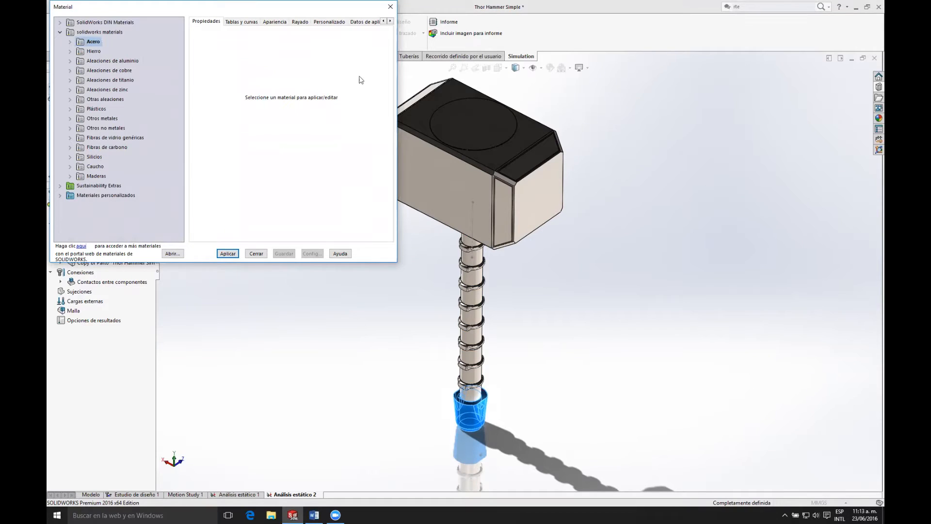
{"action": "left_click", "coordinate": [391, 7]}
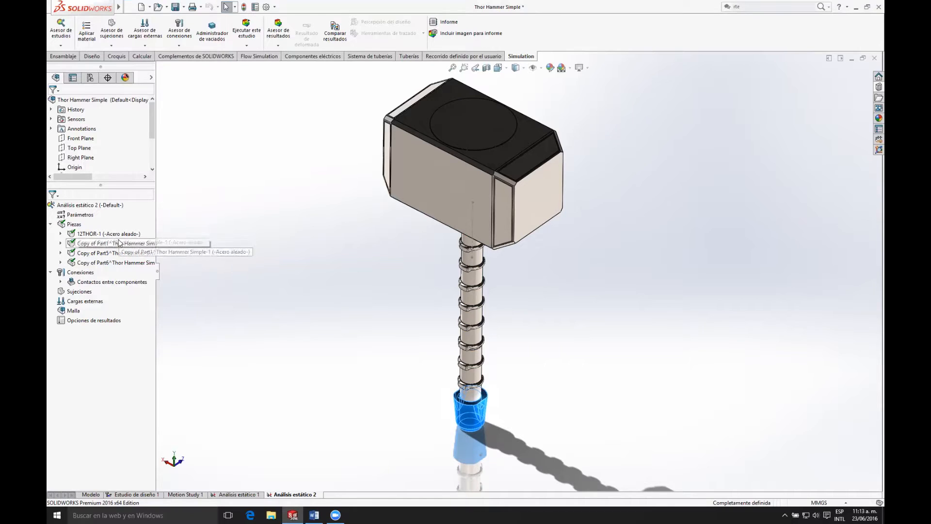
{"action": "scroll", "coordinate": [460, 197], "scroll_direction": "up", "scroll_amount": 2}
{"action": "mouse_move", "coordinate": [460, 198]}
{"action": "middle_mouse_down"}
{"action": "mouse_move", "coordinate": [479, 187]}
{"action": "mouse_move", "coordinate": [496, 193]}
{"action": "mouse_move", "coordinate": [468, 147]}
{"action": "mouse_move", "coordinate": [495, 182]}
{"action": "mouse_move", "coordinate": [447, 181]}
{"action": "mouse_move", "coordinate": [466, 192]}
{"action": "middle_mouse_up"}
{"action": "scroll", "coordinate": [496, 185], "scroll_direction": "down", "scroll_amount": 4}
{"action": "scroll", "coordinate": [495, 183], "scroll_direction": "up", "scroll_amount": 2}
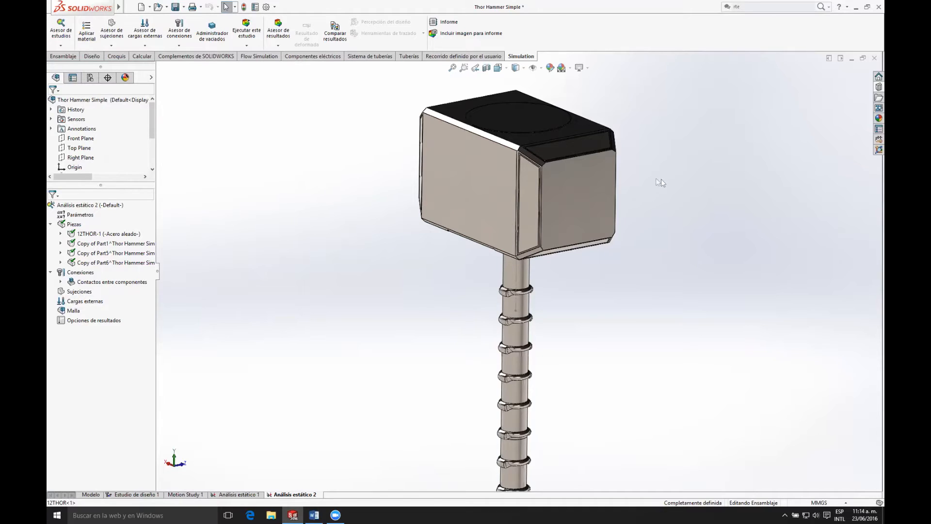
- Inspect the hammer's handle and its upper split-line face, and clear the face selection
{"action": "scroll", "coordinate": [589, 316], "scroll_direction": "up", "scroll_amount": 3}
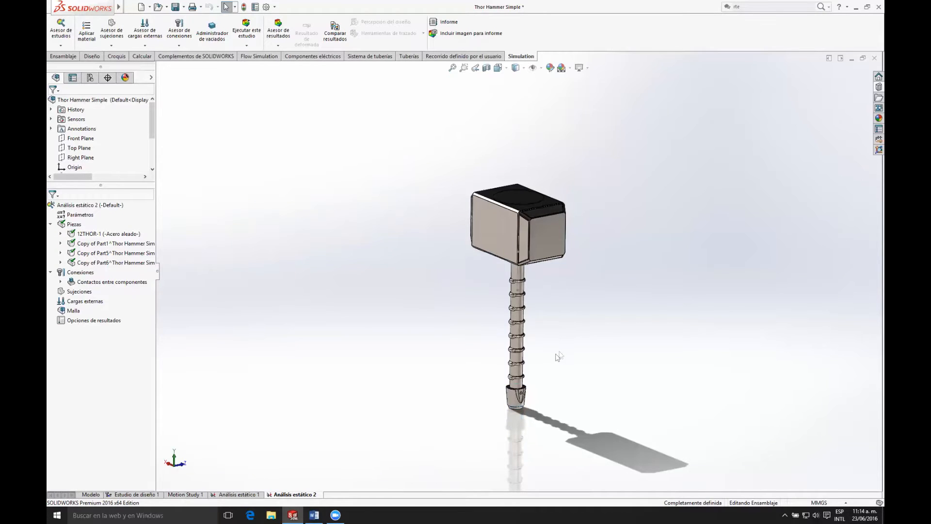
{"action": "scroll", "coordinate": [533, 368], "scroll_direction": "down", "scroll_amount": 5}
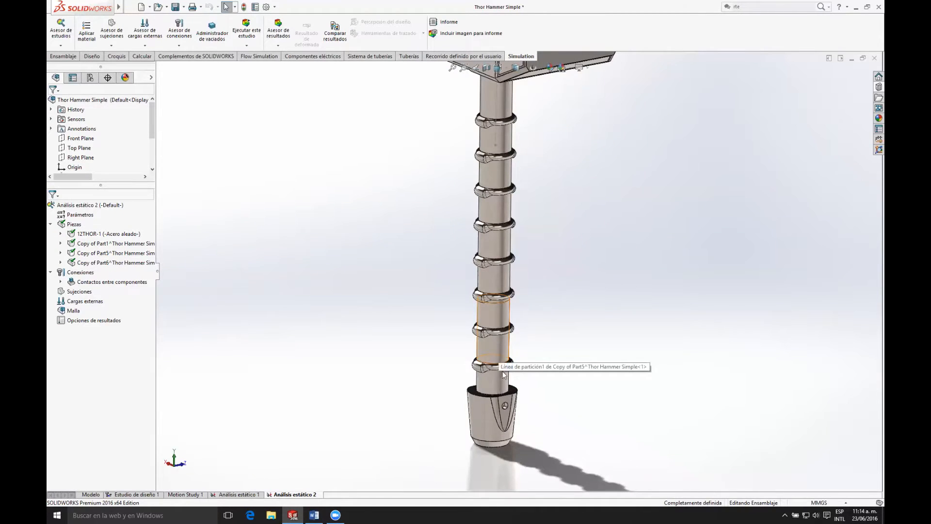
{"action": "left_click", "coordinate": [493, 97]}
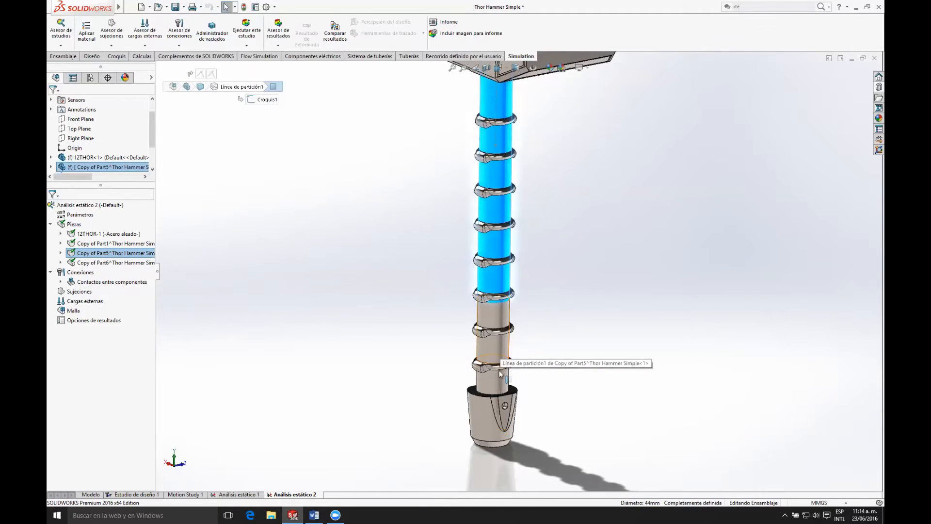
{"action": "left_click", "coordinate": [584, 341]}
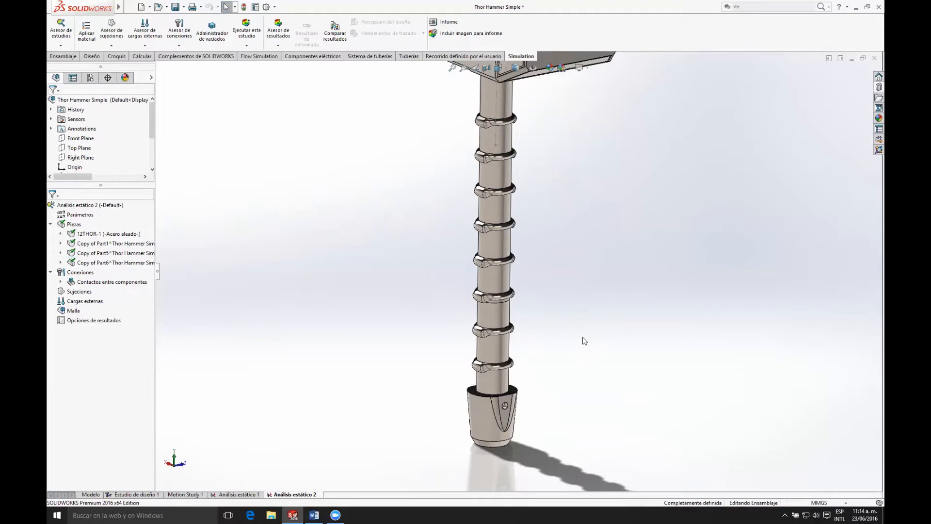
{"action": "scroll", "coordinate": [534, 254], "scroll_direction": "up", "scroll_amount": 5}
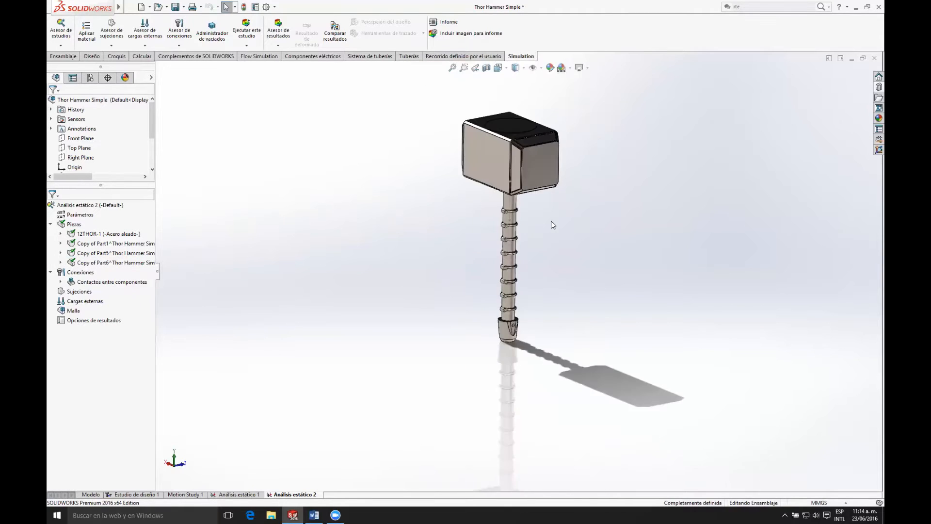
{"action": "scroll", "coordinate": [553, 204], "scroll_direction": "down", "scroll_amount": 3}
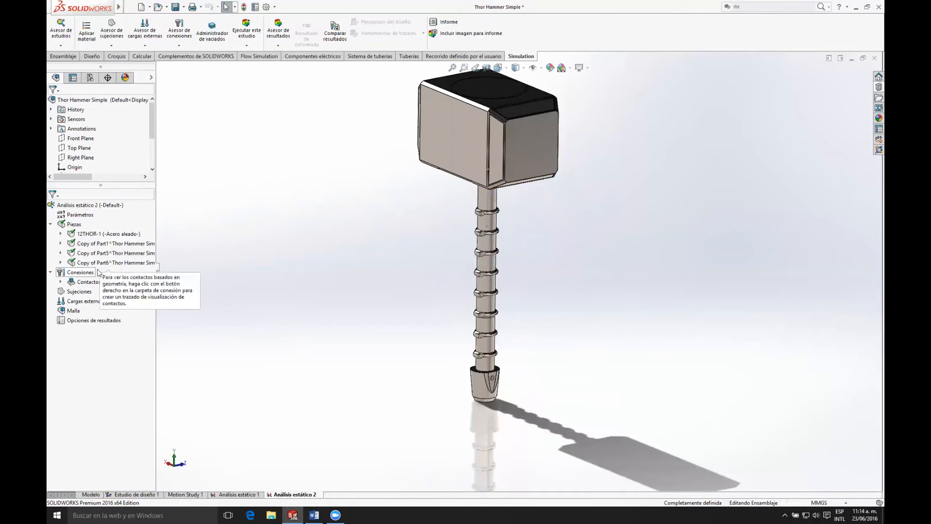
- Collapse the study's parts list and show the global rigid-bond contact under the component contacts
{"action": "left_click", "coordinate": [50, 224]}
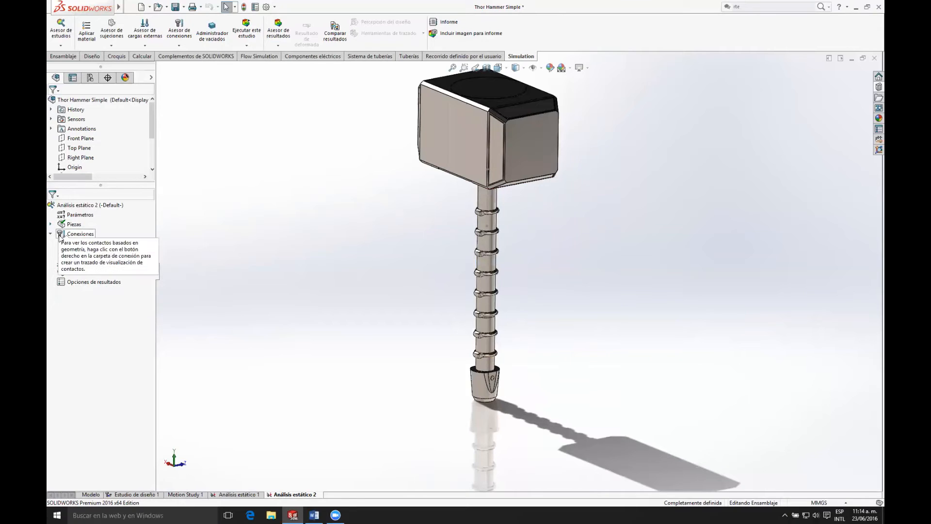
{"action": "scroll", "coordinate": [552, 217], "scroll_direction": "up", "scroll_amount": 3}
{"action": "scroll", "coordinate": [552, 217], "scroll_direction": "down", "scroll_amount": 1}
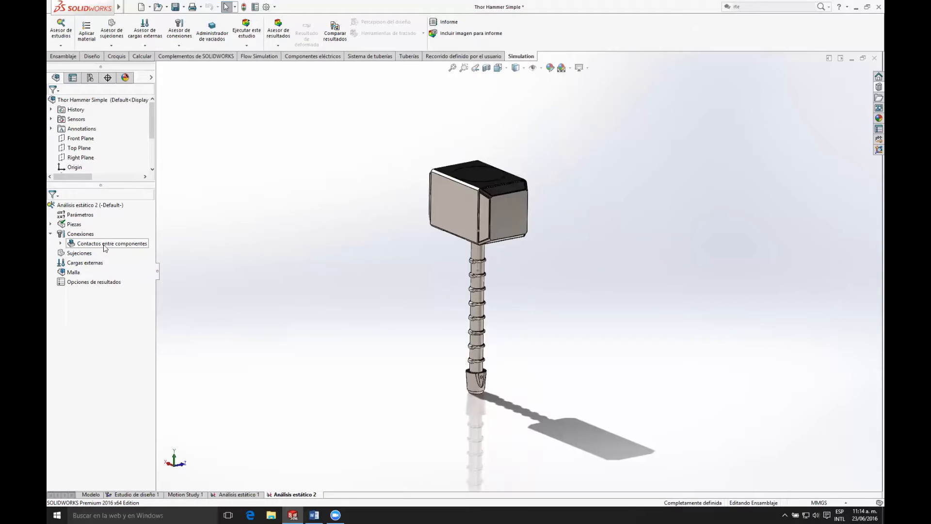
{"action": "left_click", "coordinate": [61, 244]}
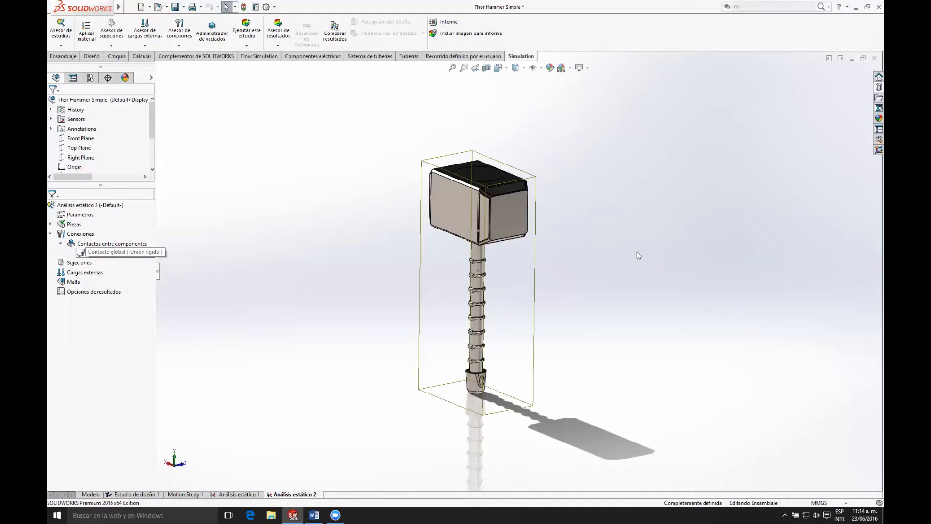
{"action": "left_click", "coordinate": [151, 254]}
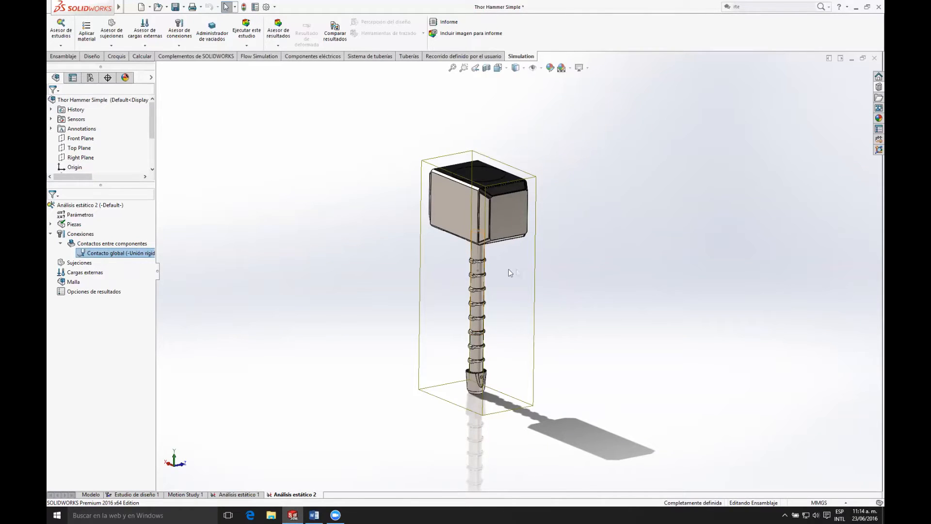
- Open a new contact set for the study's connections, view the available contact types, and cancel it
{"action": "right_click", "coordinate": [85, 234]}
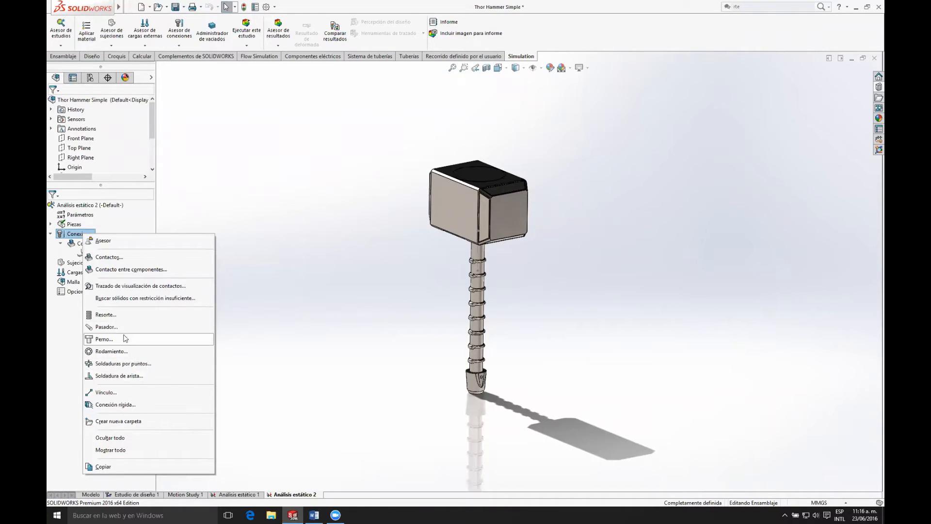
{"action": "left_click", "coordinate": [114, 260]}
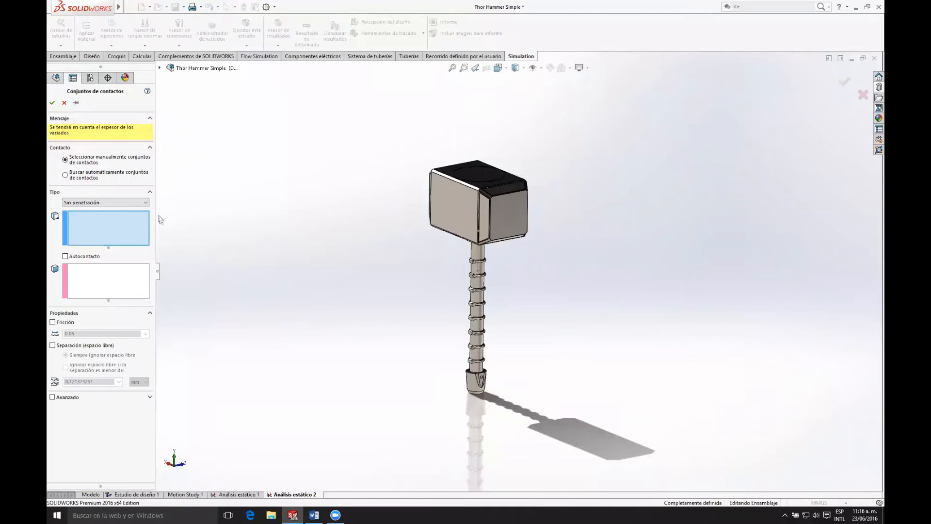
{"action": "left_click", "coordinate": [143, 203]}
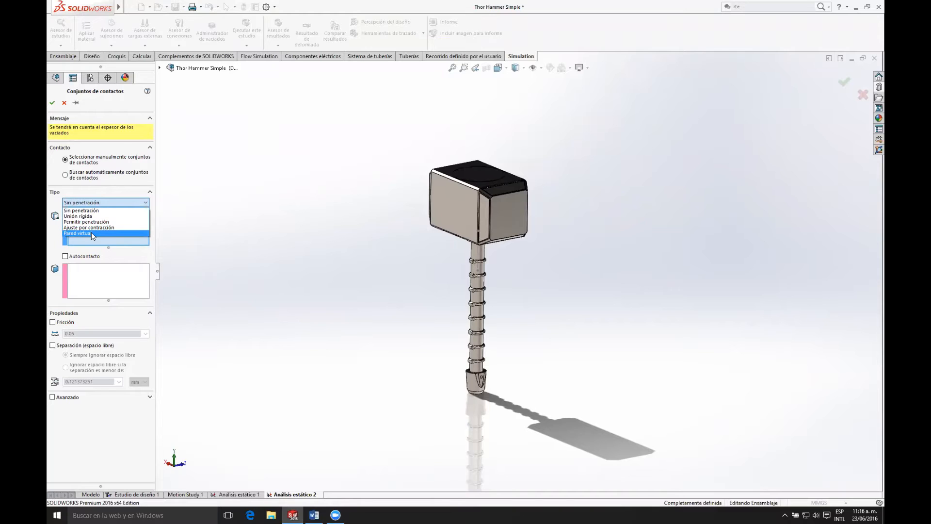
{"action": "left_click", "coordinate": [64, 103]}
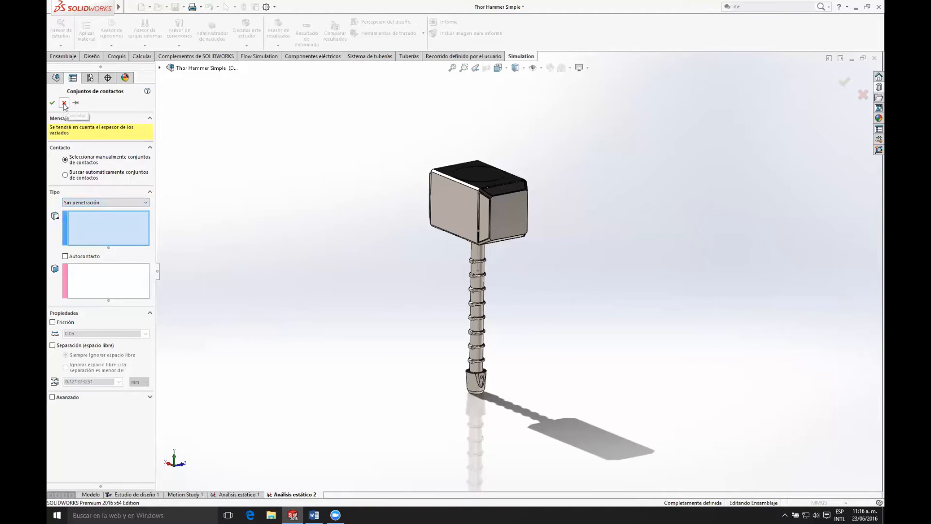
{"action": "left_click", "coordinate": [64, 103]}
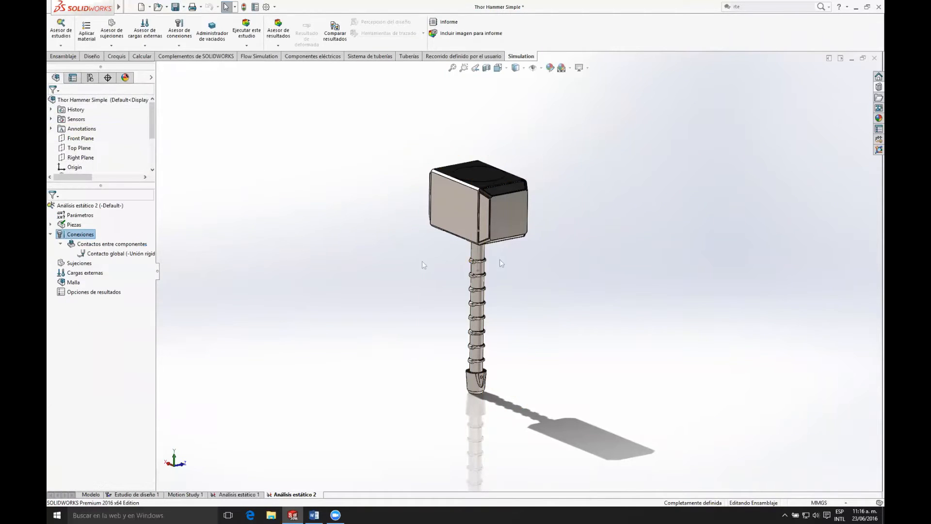
- Highlight the extent of the global contact on the hammer once more and collapse the Conexiones branch
{"action": "left_click", "coordinate": [116, 253]}
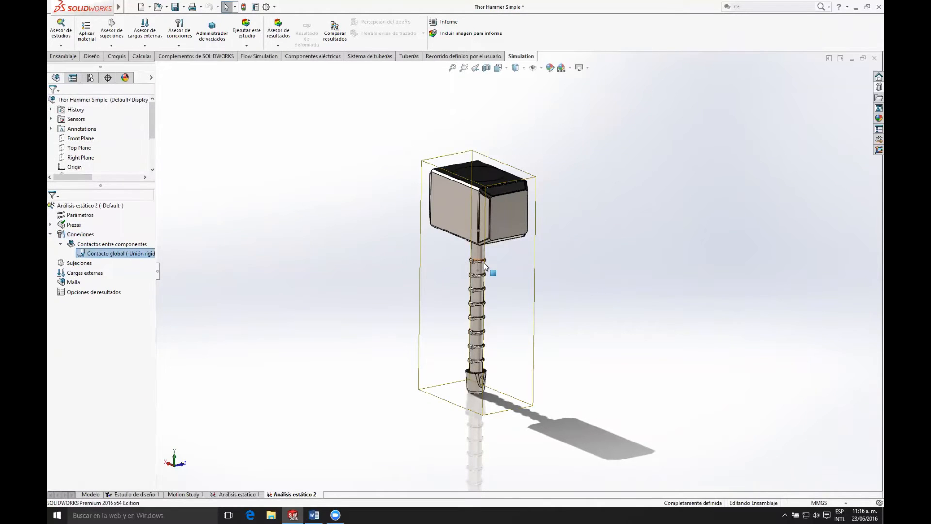
{"action": "scroll", "coordinate": [484, 262], "scroll_direction": "down", "scroll_amount": 5}
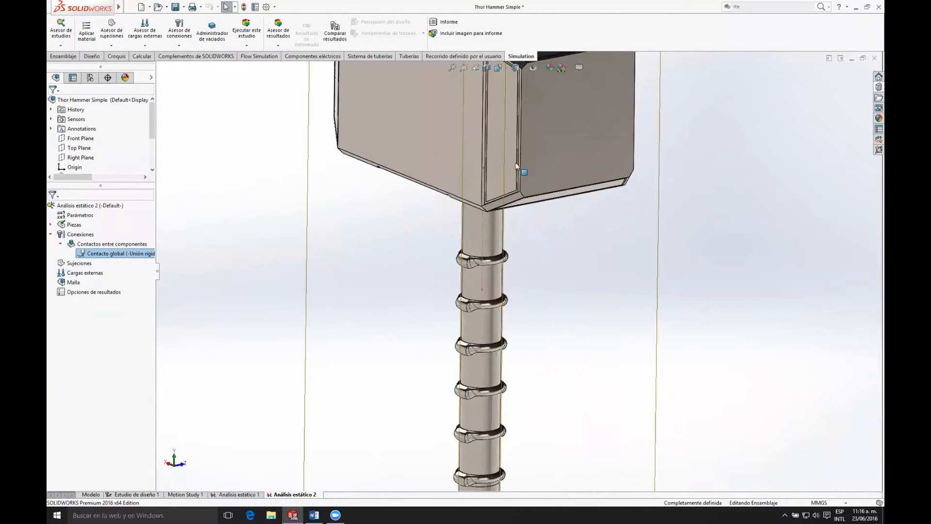
{"action": "left_click", "coordinate": [51, 234]}
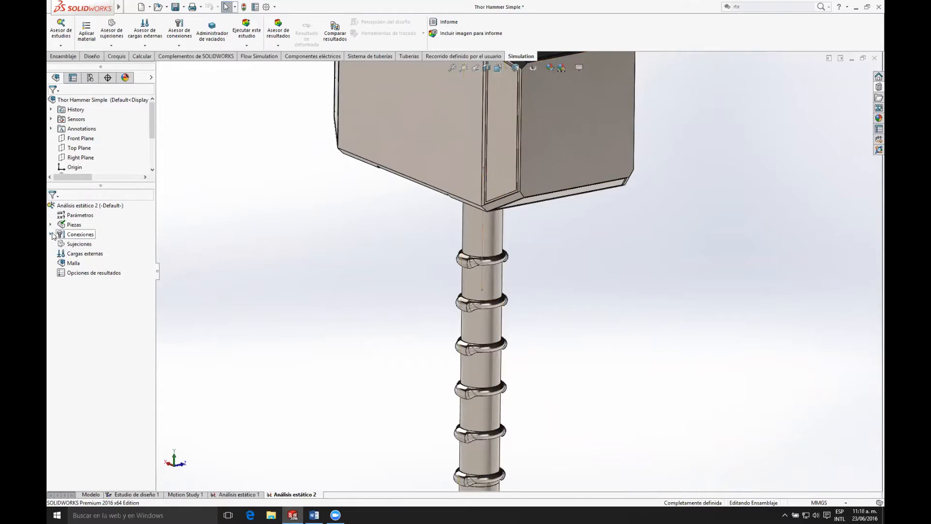
- Start a Geometría fija fixture and view the examples for the Rodillo/Control deslizante and Bisagra fija types
{"action": "left_click", "coordinate": [87, 246]}
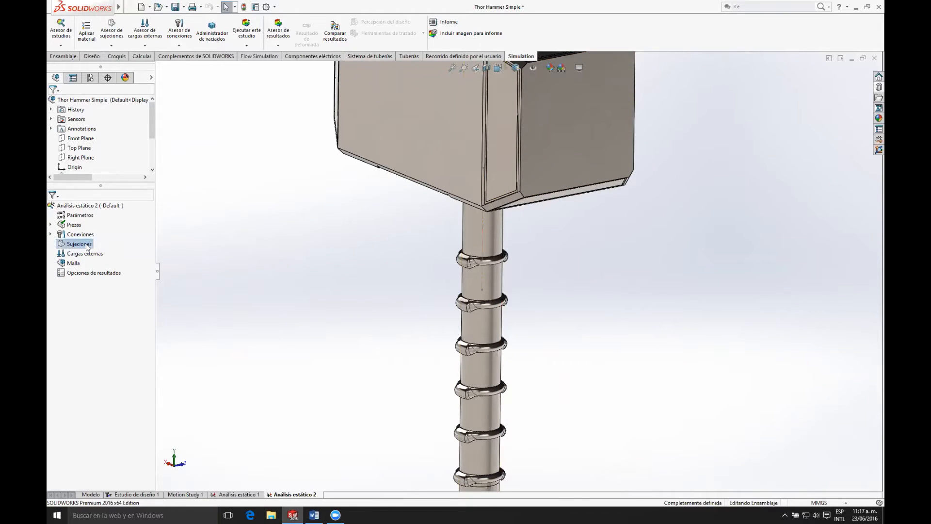
{"action": "right_click", "coordinate": [88, 246]}
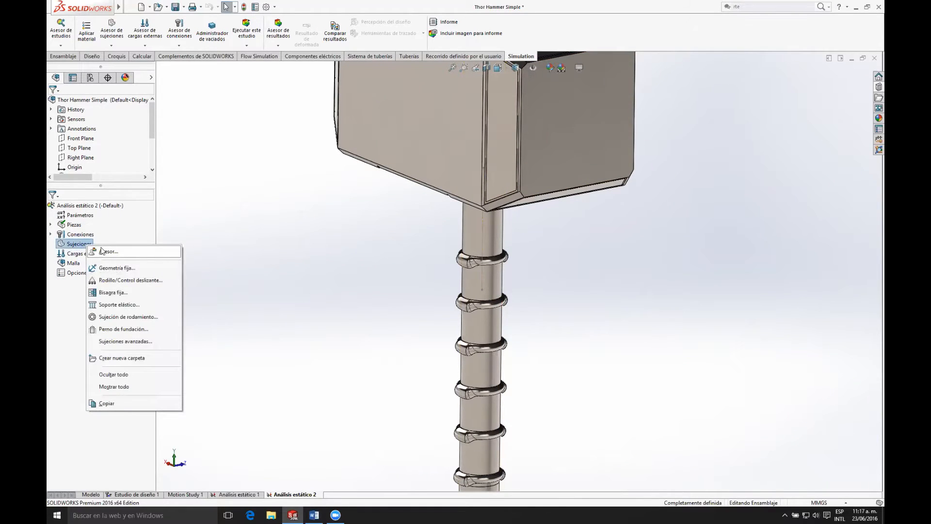
{"action": "left_click", "coordinate": [115, 268]}
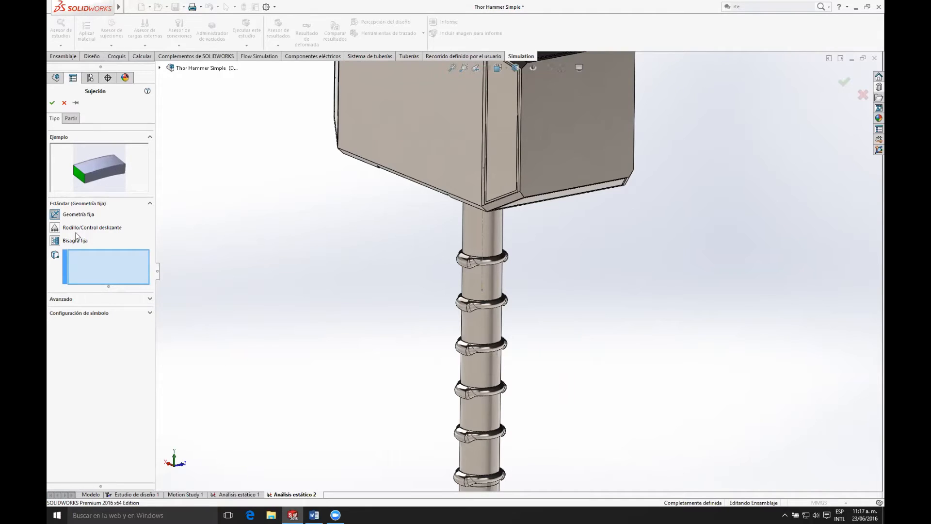
{"action": "left_click", "coordinate": [58, 228]}
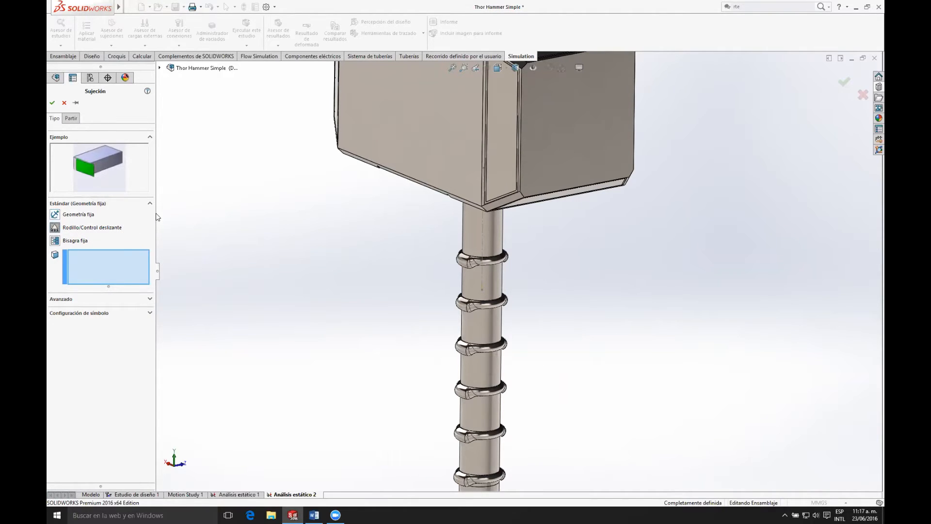
{"action": "scroll", "coordinate": [477, 330], "scroll_direction": "up", "scroll_amount": 8}
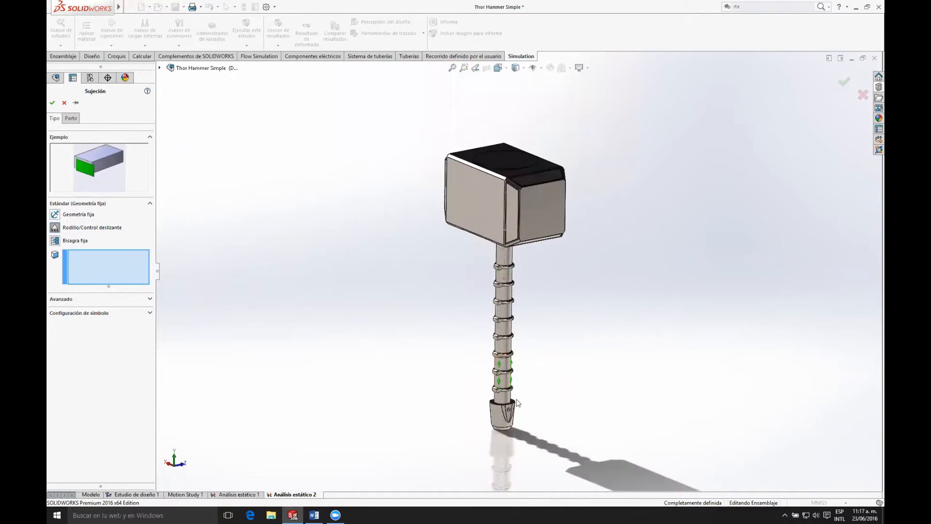
{"action": "scroll", "coordinate": [525, 305], "scroll_direction": "down", "scroll_amount": 3}
{"action": "scroll", "coordinate": [526, 305], "scroll_direction": "down", "scroll_amount": 2}
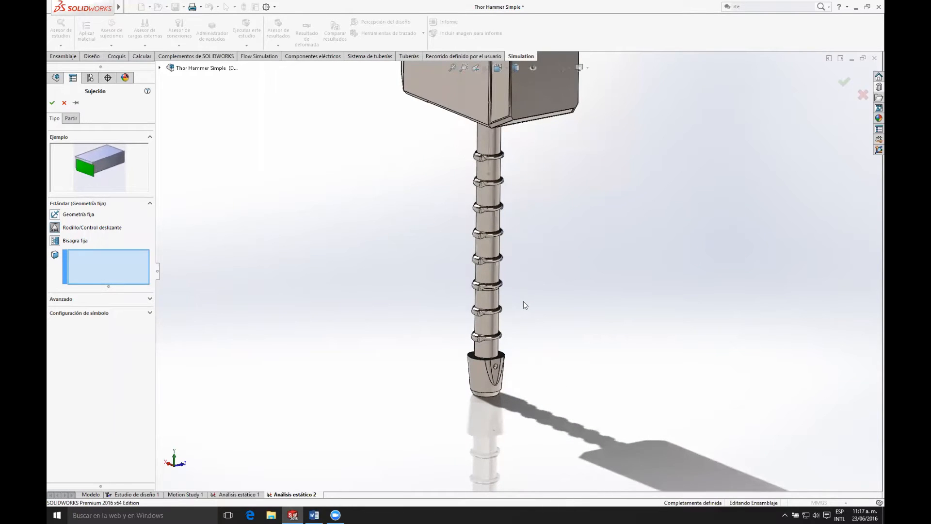
{"action": "left_click", "coordinate": [55, 240]}
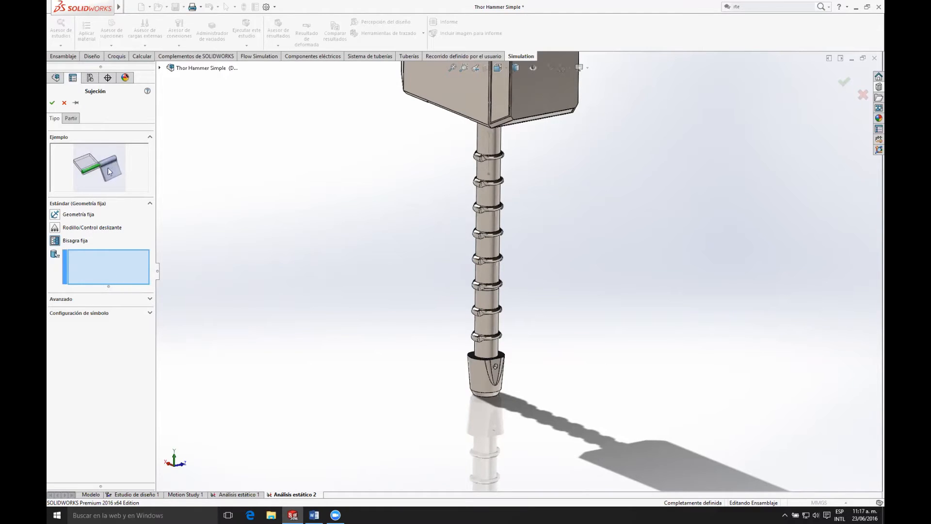
- View the advanced fixture types for symmetry, cyclic symmetry, reference geometry, cylindrical faces and spherical faces, and cancel the fixture
{"action": "left_click", "coordinate": [151, 301]}
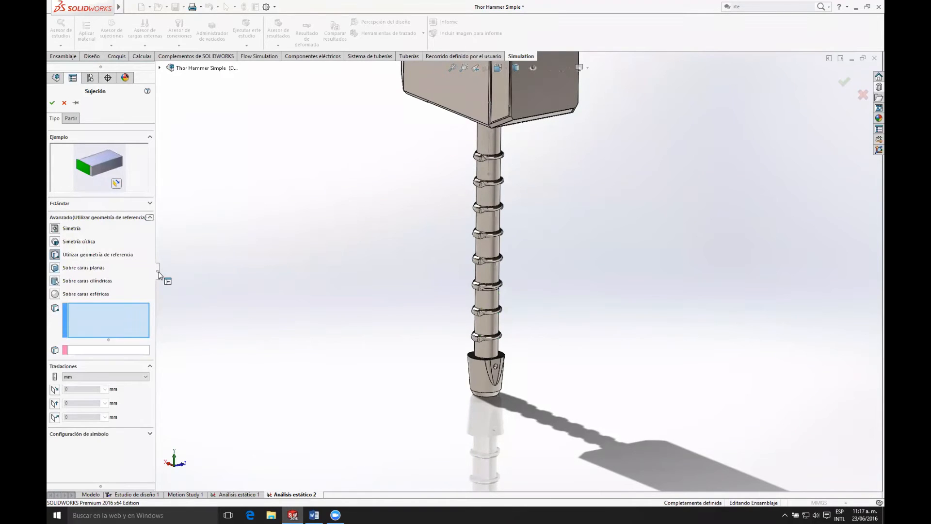
{"action": "left_click", "coordinate": [55, 229]}
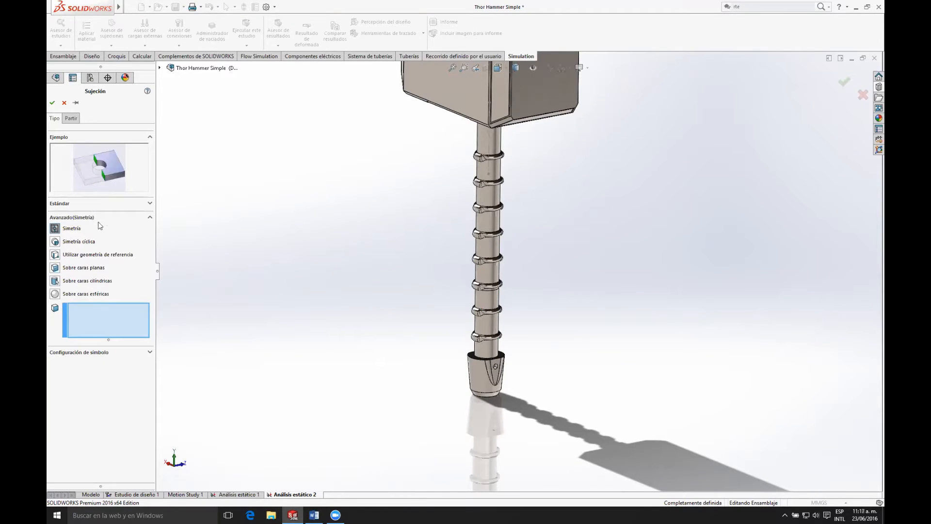
{"action": "left_click", "coordinate": [56, 242]}
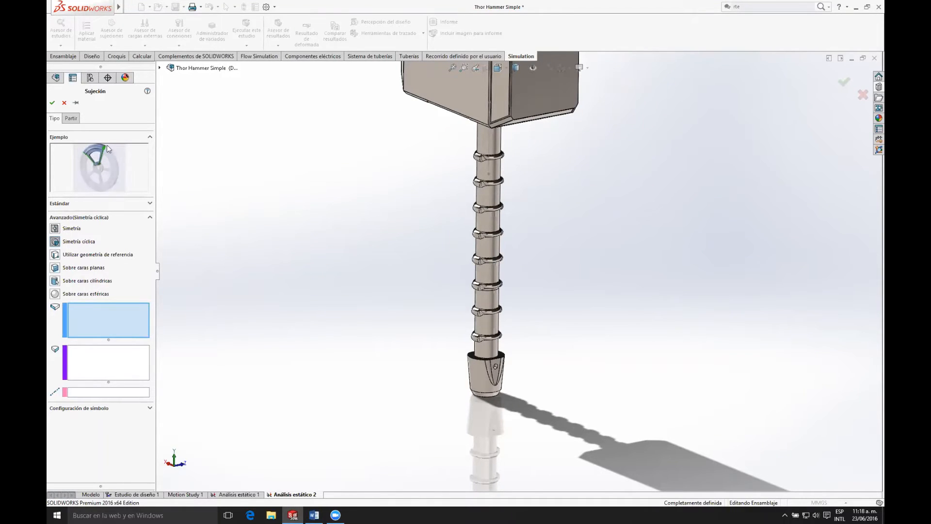
{"action": "left_click", "coordinate": [57, 257]}
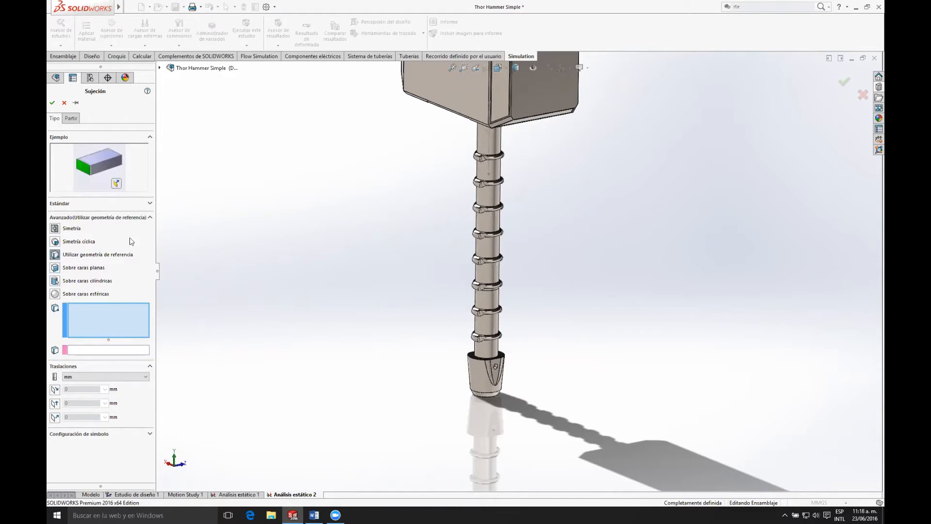
{"action": "left_click", "coordinate": [55, 281]}
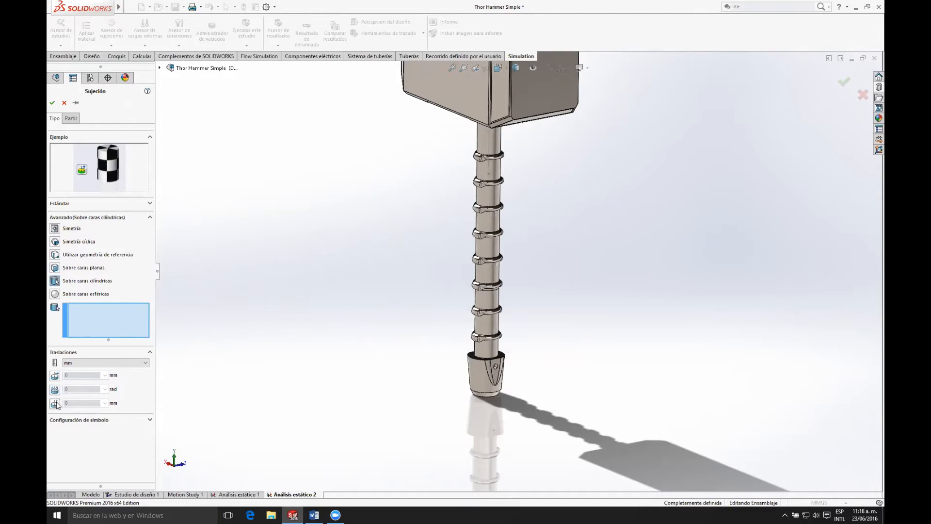
{"action": "left_click", "coordinate": [55, 294]}
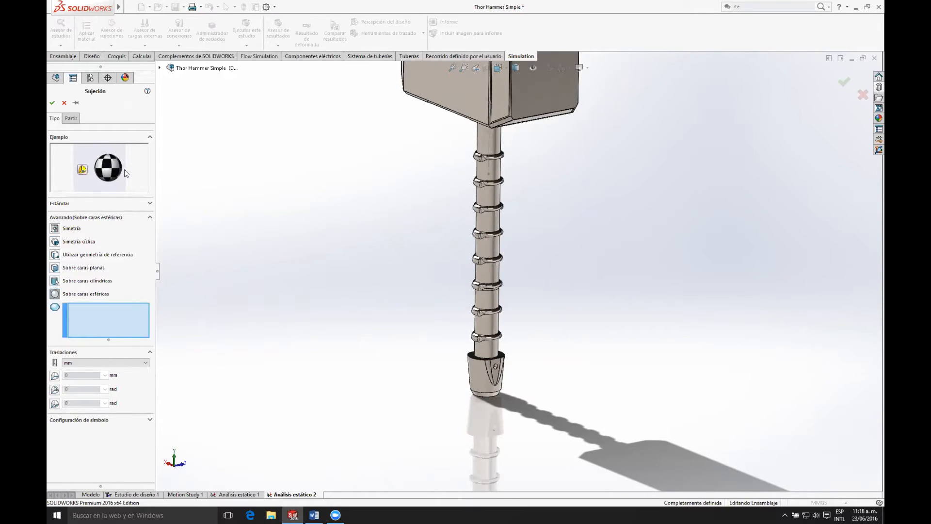
{"action": "left_click", "coordinate": [64, 103]}
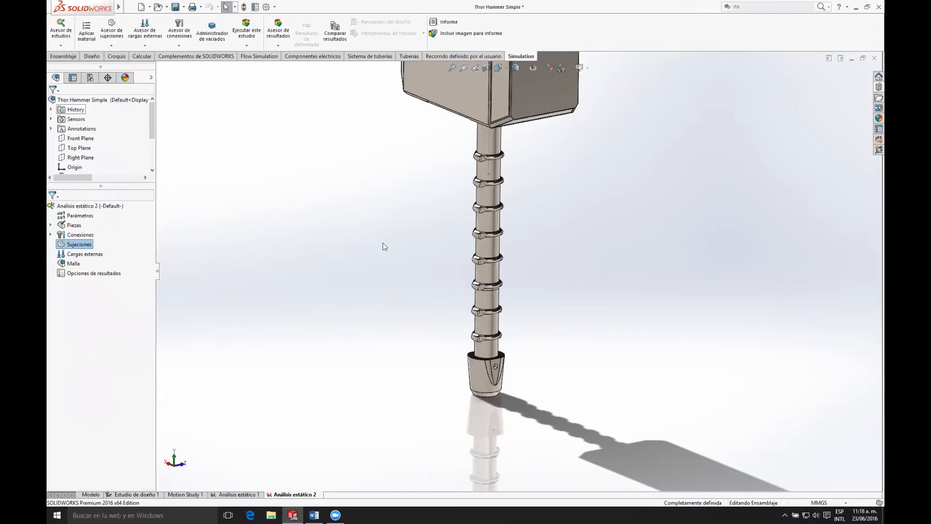
{"action": "scroll", "coordinate": [571, 271], "scroll_direction": "up", "scroll_amount": 5}
{"action": "scroll", "coordinate": [540, 213], "scroll_direction": "down", "scroll_amount": 3}
{"action": "scroll", "coordinate": [541, 213], "scroll_direction": "up", "scroll_amount": 2}
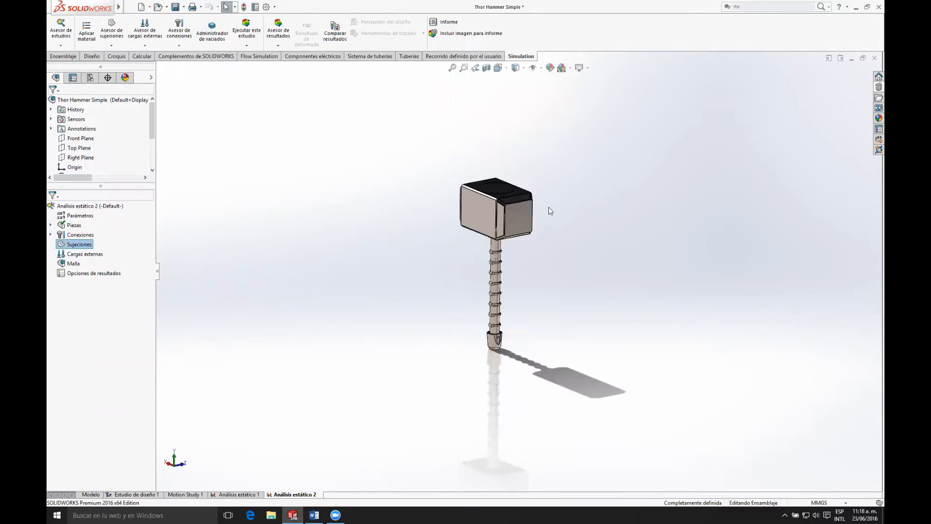
{"action": "scroll", "coordinate": [516, 305], "scroll_direction": "down", "scroll_amount": 3}
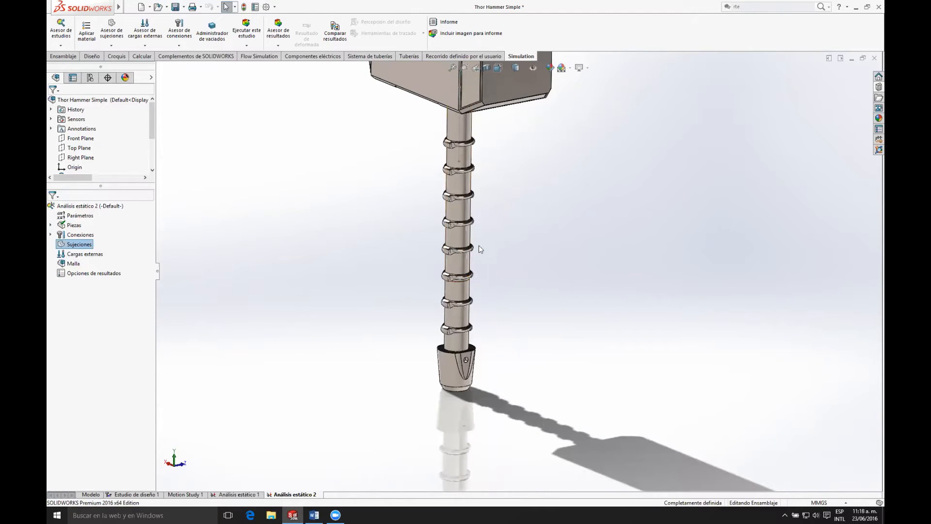
{"action": "scroll", "coordinate": [494, 236], "scroll_direction": "up", "scroll_amount": 5}
{"action": "scroll", "coordinate": [541, 141], "scroll_direction": "down", "scroll_amount": 3}
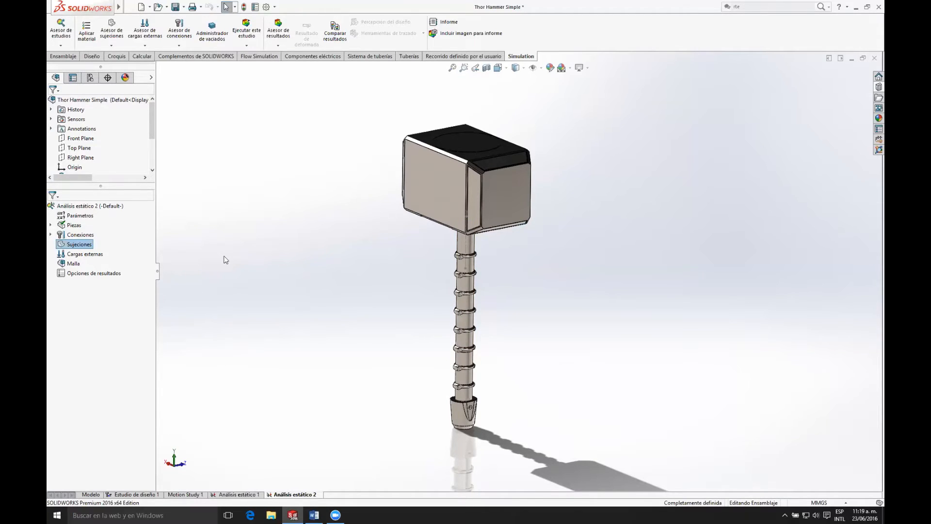
- View the load types available for the study's external loads, from force and torsion to remote and distributed mass
{"action": "left_click", "coordinate": [80, 255]}
{"action": "right_click", "coordinate": [80, 245]}
{"action": "left_click", "coordinate": [74, 255]}
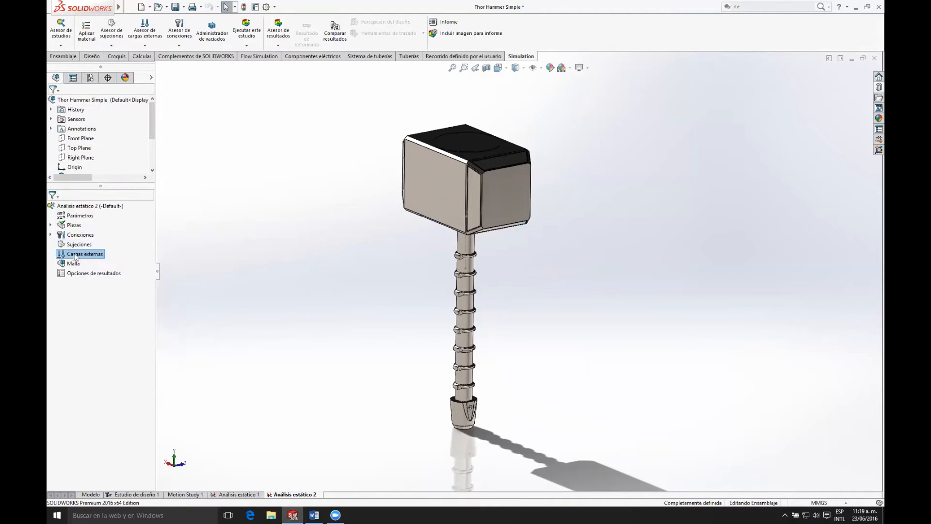
{"action": "right_click", "coordinate": [89, 256]}
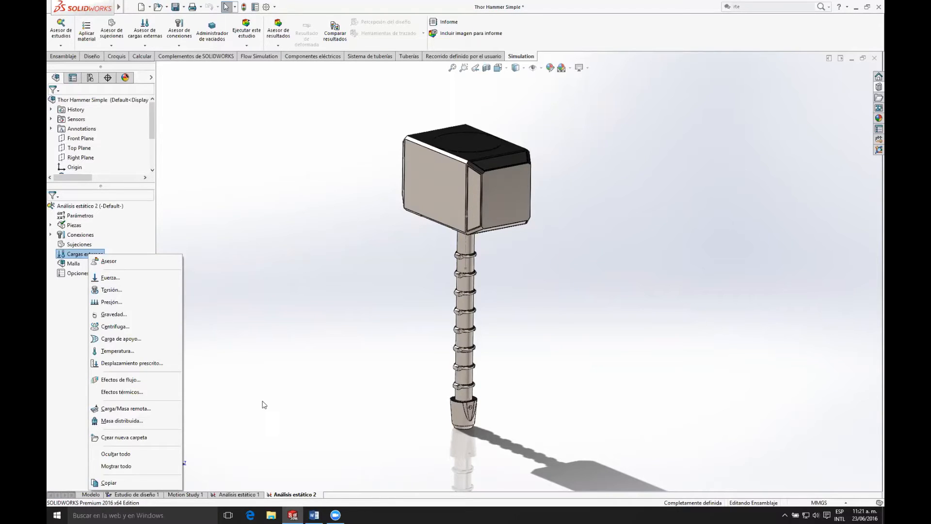
{"action": "left_click", "coordinate": [268, 290]}
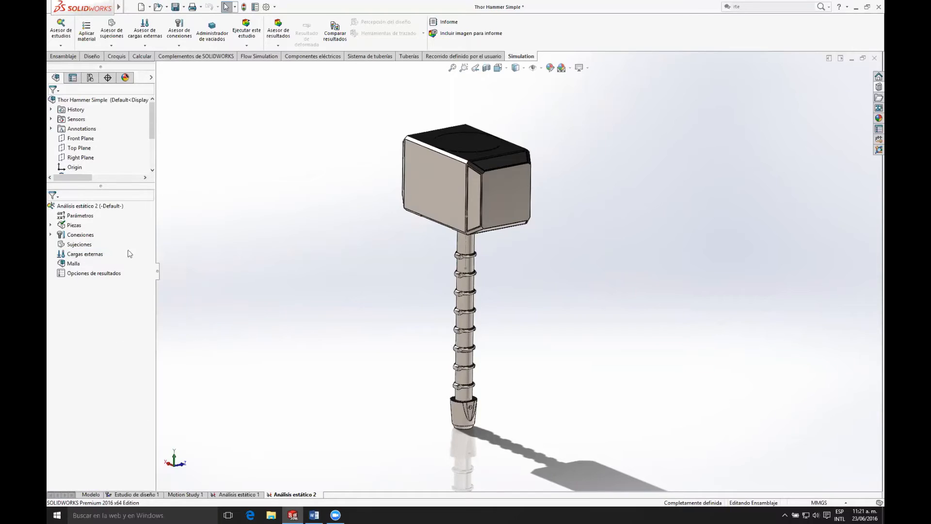
- Apply a Geometría fija fixture to the cylindrical face of the handle just above its lowest ring
{"action": "right_click", "coordinate": [74, 246]}
{"action": "left_click", "coordinate": [90, 251]}
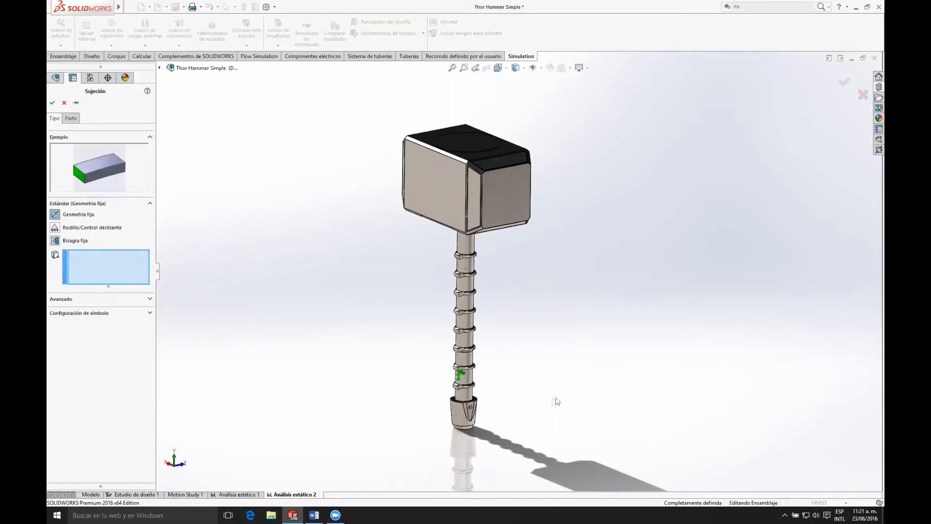
{"action": "scroll", "coordinate": [499, 377], "scroll_direction": "down", "scroll_amount": 2}
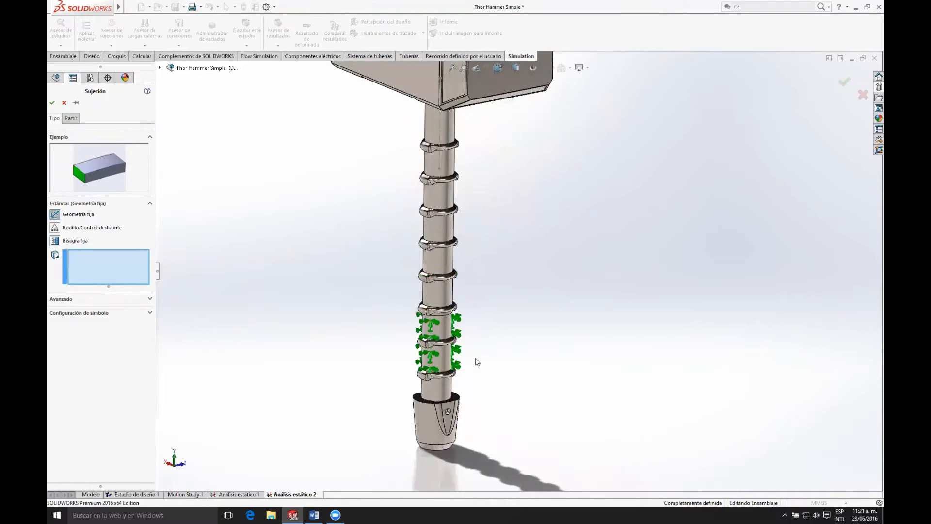
{"action": "scroll", "coordinate": [474, 359], "scroll_direction": "down", "scroll_amount": 4}
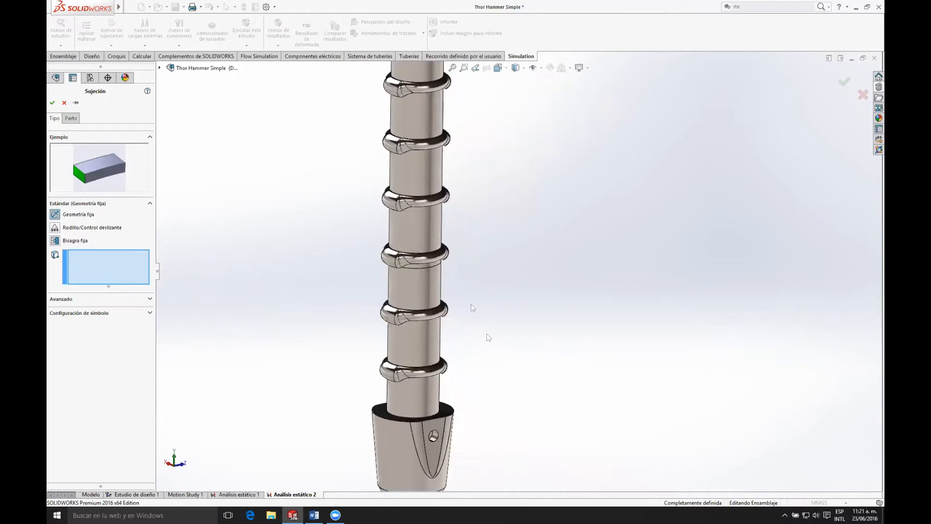
{"action": "left_click", "coordinate": [426, 279]}
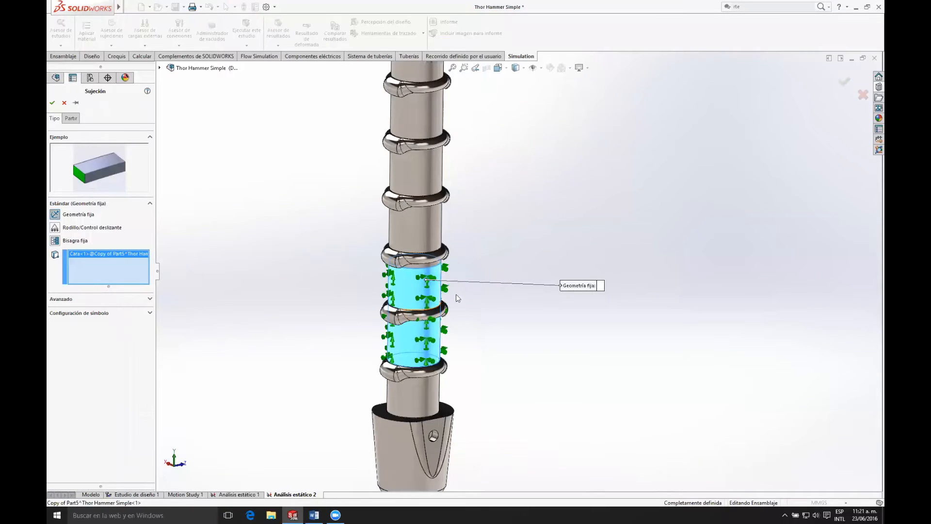
{"action": "scroll", "coordinate": [442, 297], "scroll_direction": "up", "scroll_amount": 2}
{"action": "scroll", "coordinate": [496, 288], "scroll_direction": "up", "scroll_amount": 3}
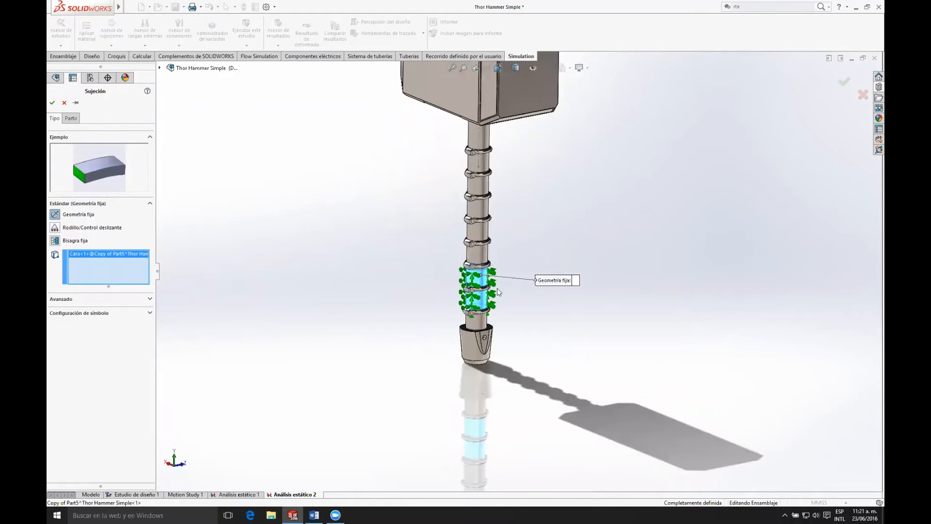
{"action": "key", "text": "Return"}
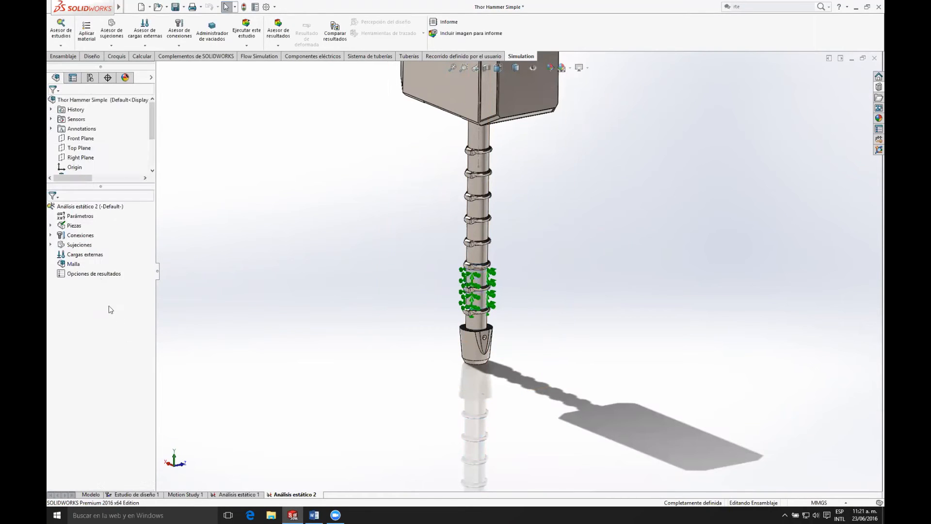
- Apply a vertical (normal) force of 2000 N to the flat striking face at one end of the hammer head
{"action": "right_click", "coordinate": [80, 255]}
{"action": "left_click", "coordinate": [97, 275]}
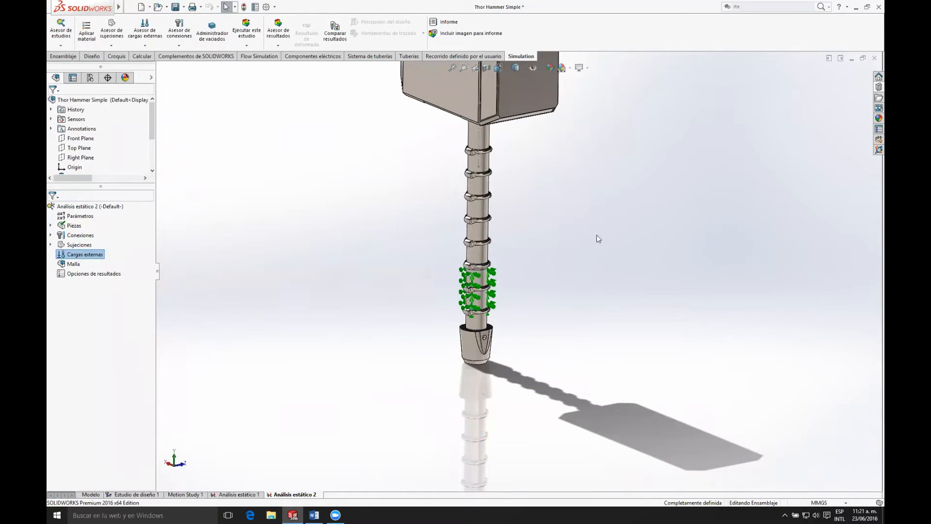
{"action": "scroll", "coordinate": [580, 250], "scroll_direction": "up", "scroll_amount": 5}
{"action": "middle_click_drag", "start_coordinate": [580, 249], "coordinate": [504, 229]}
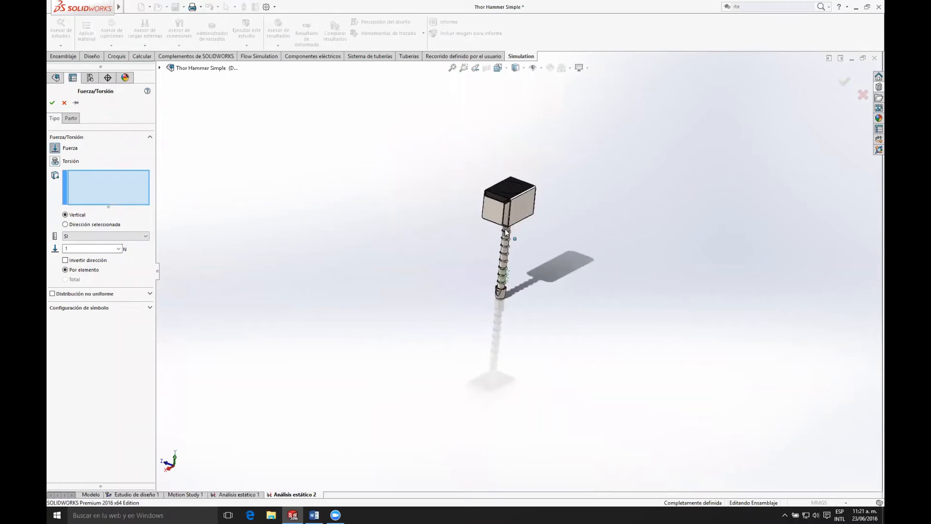
{"action": "scroll", "coordinate": [493, 203], "scroll_direction": "down", "scroll_amount": 4}
{"action": "left_click", "coordinate": [494, 203]}
{"action": "left_click", "coordinate": [99, 246]}
{"action": "type", "text": "2000"}
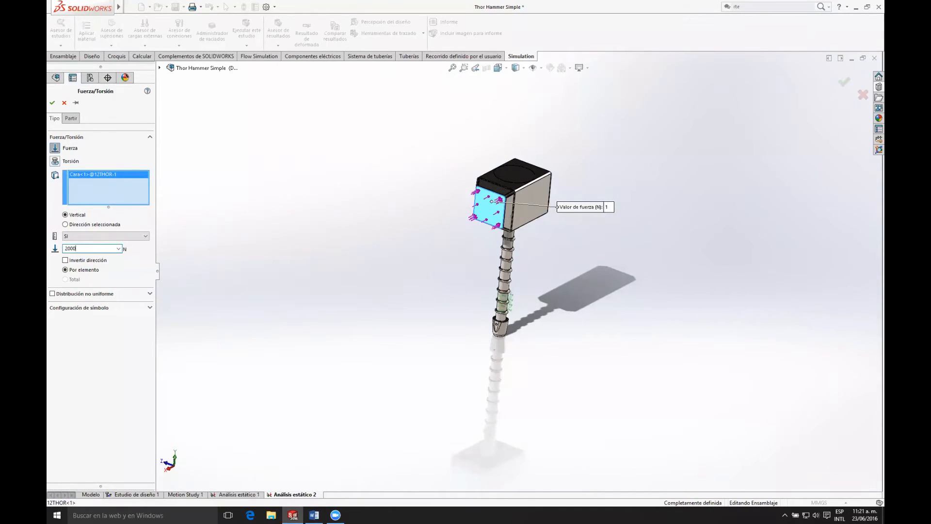
{"action": "left_click", "coordinate": [52, 102]}
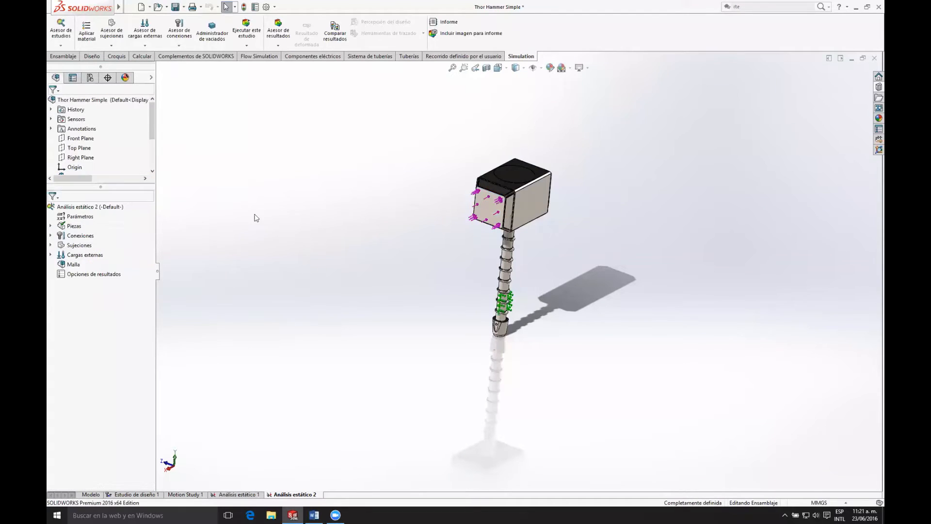
{"action": "middle_click_drag", "start_coordinate": [562, 236], "coordinate": [519, 251]}
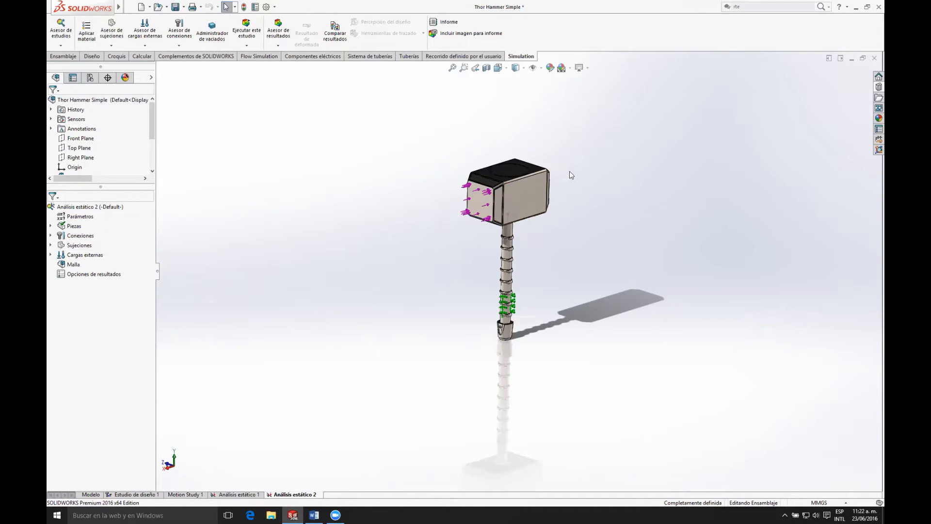
- Start creating a mesh, view the mesh parameters and advanced options, and cancel it
{"action": "right_click", "coordinate": [68, 264]}
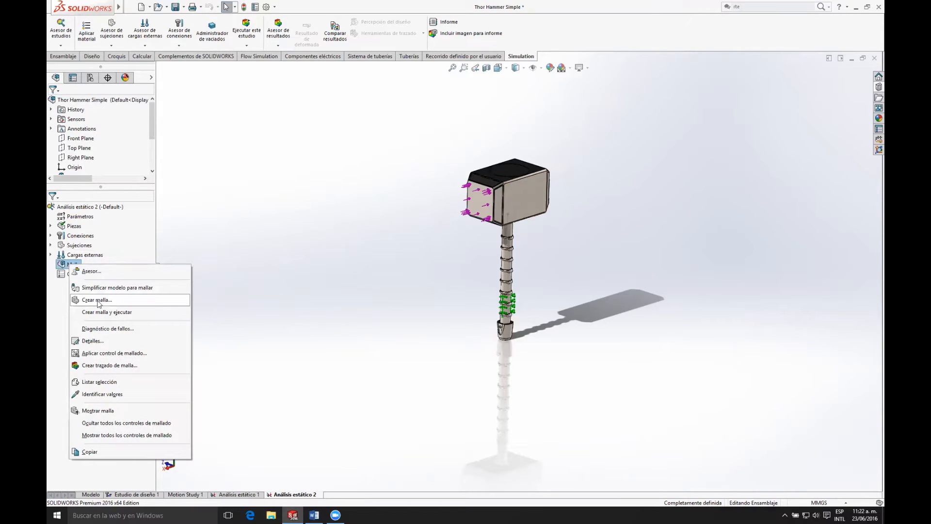
{"action": "left_click", "coordinate": [97, 300]}
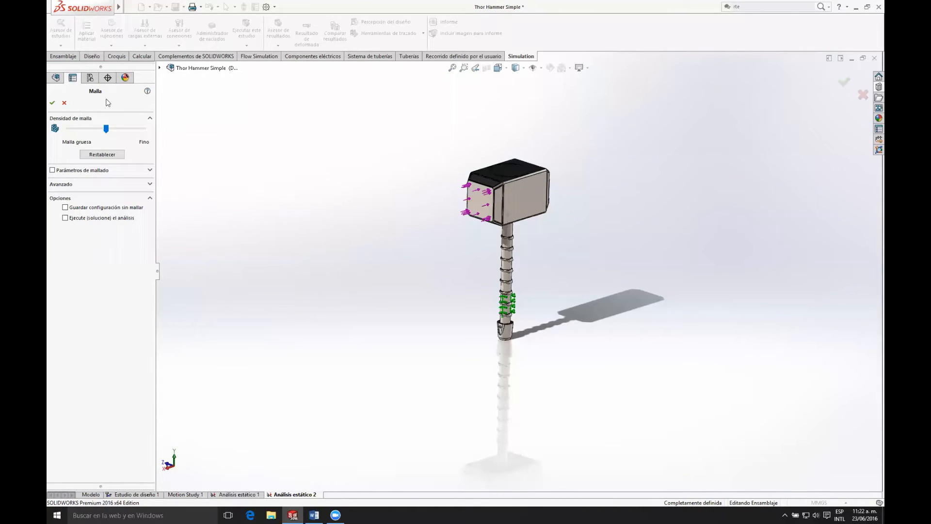
{"action": "left_click", "coordinate": [150, 170]}
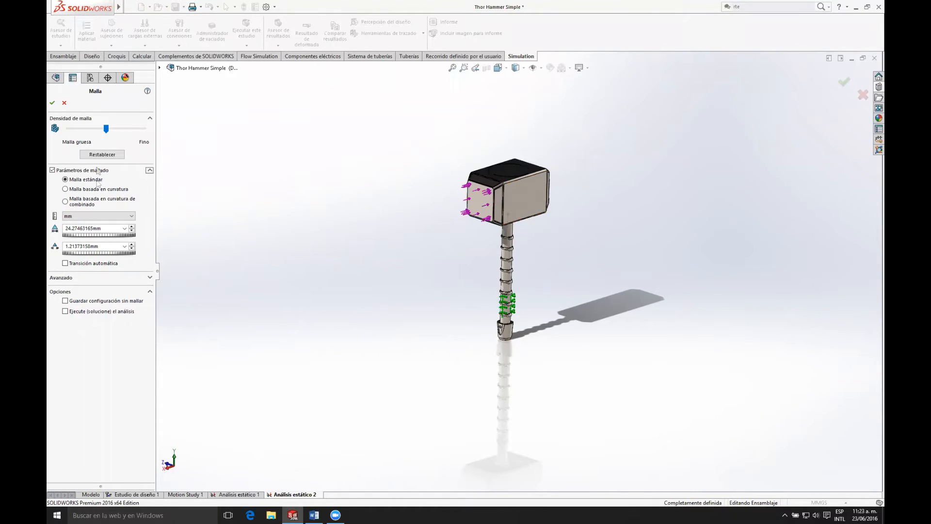
{"action": "left_click", "coordinate": [104, 279]}
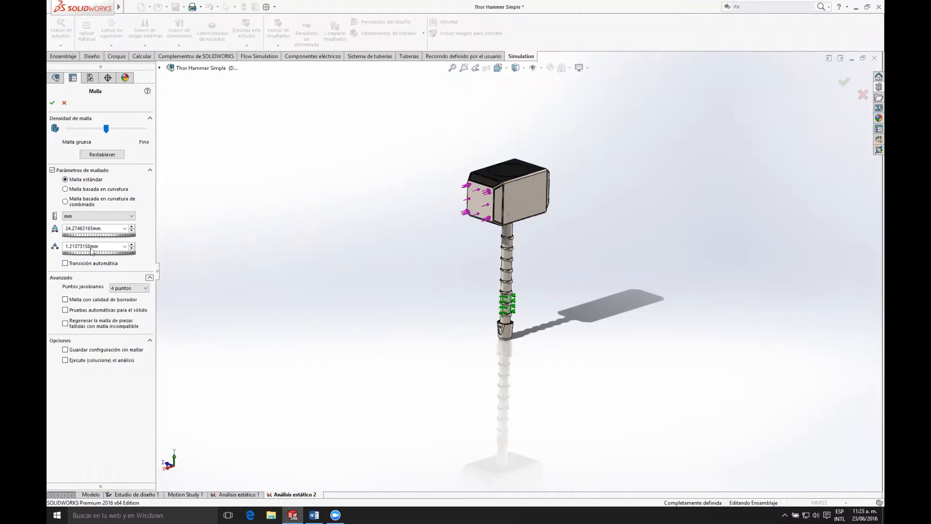
{"action": "left_click", "coordinate": [64, 103]}
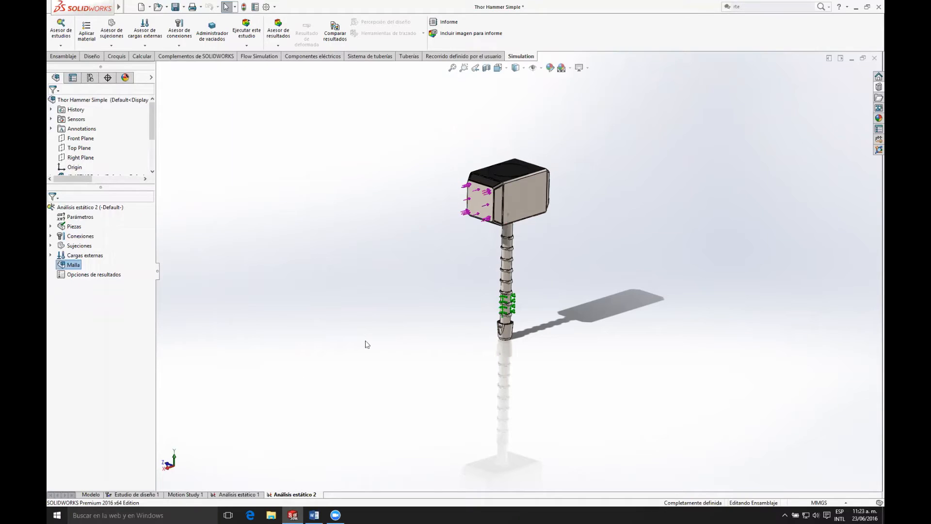
- Try to mesh the hammer with the default mesh density, and dismiss the message about the meshing outcome
{"action": "left_click", "coordinate": [252, 45]}
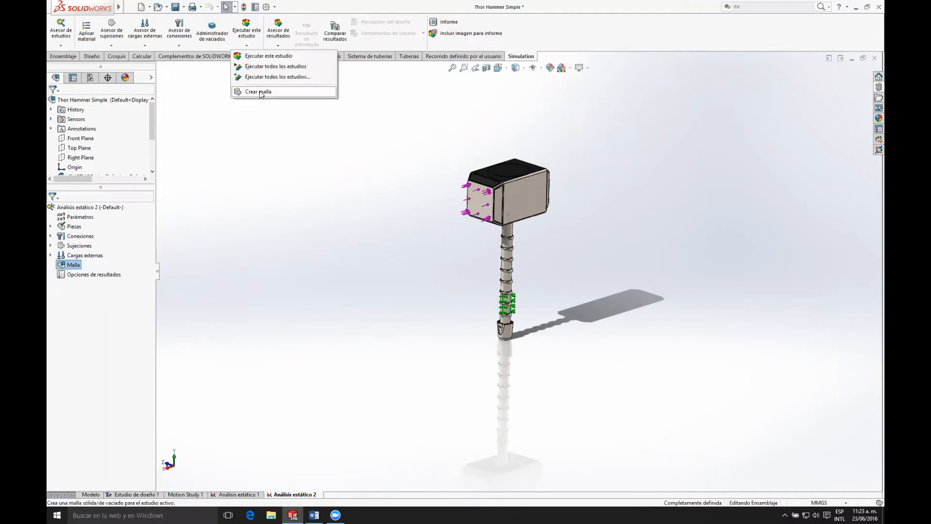
{"action": "left_click", "coordinate": [260, 93]}
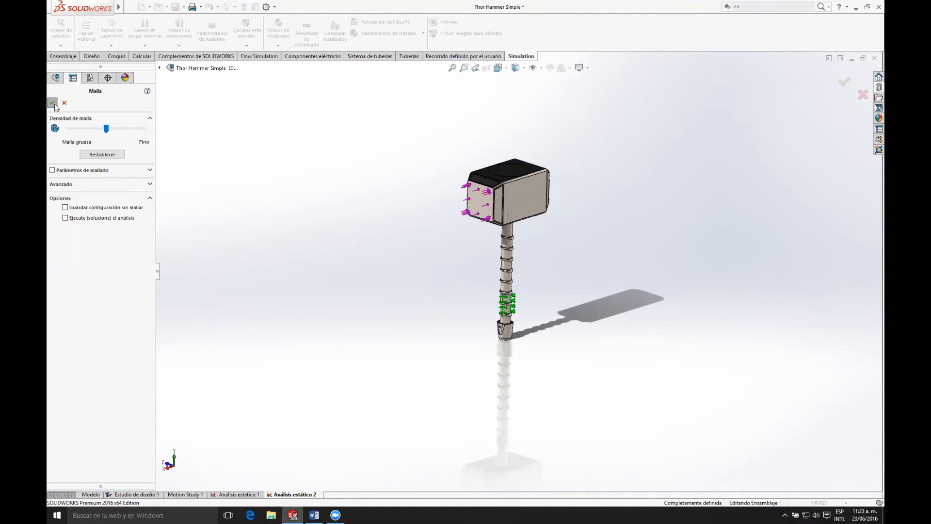
{"action": "left_click", "coordinate": [52, 102]}
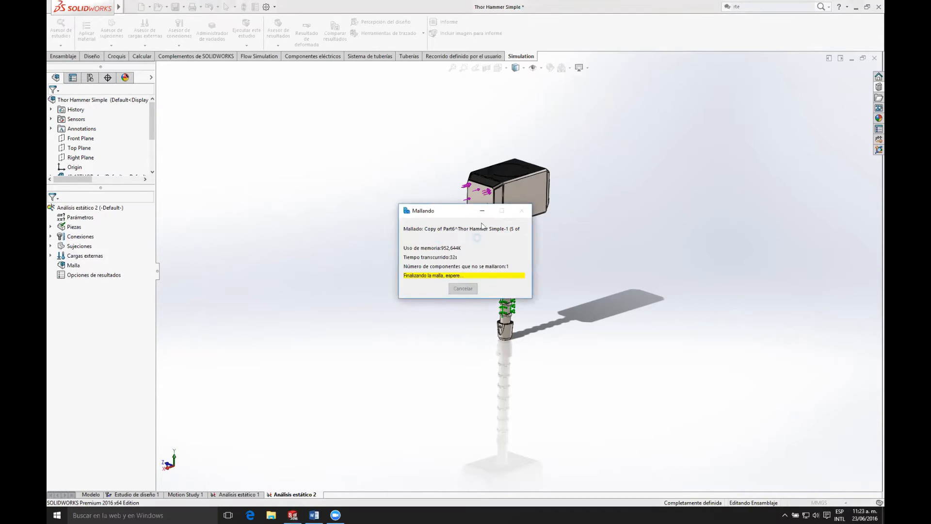
{"action": "left_click", "coordinate": [485, 277]}
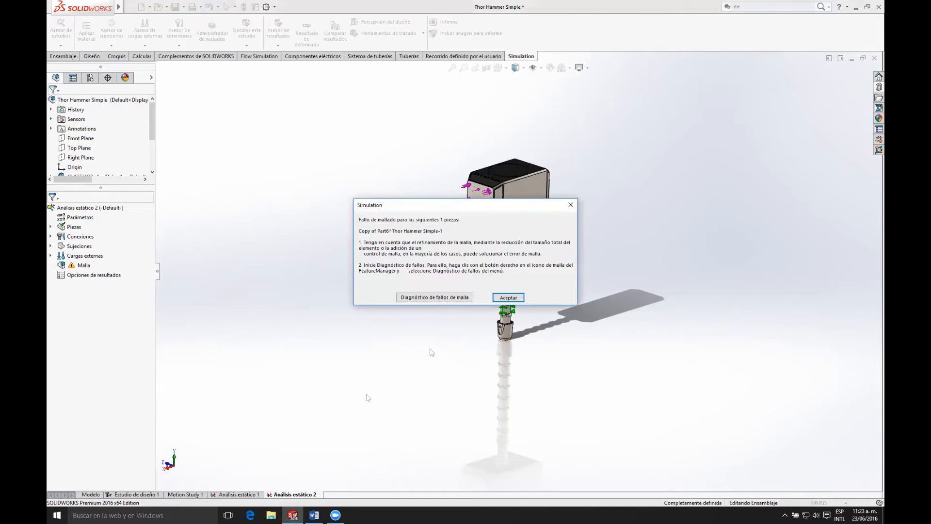
{"action": "left_click", "coordinate": [507, 299]}
- Switch to the Análisis estático 1 study and show its mesh on the hammer
{"action": "left_click", "coordinate": [239, 494]}
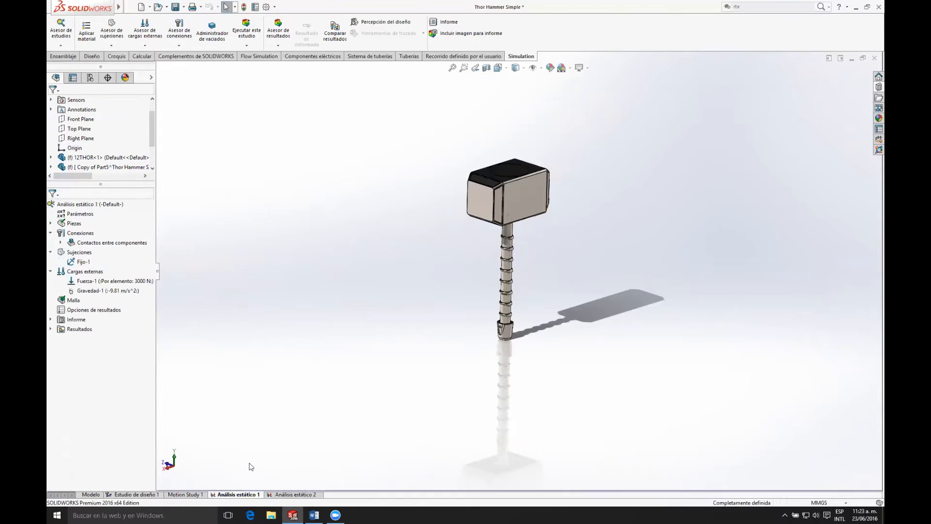
{"action": "right_click", "coordinate": [75, 300]}
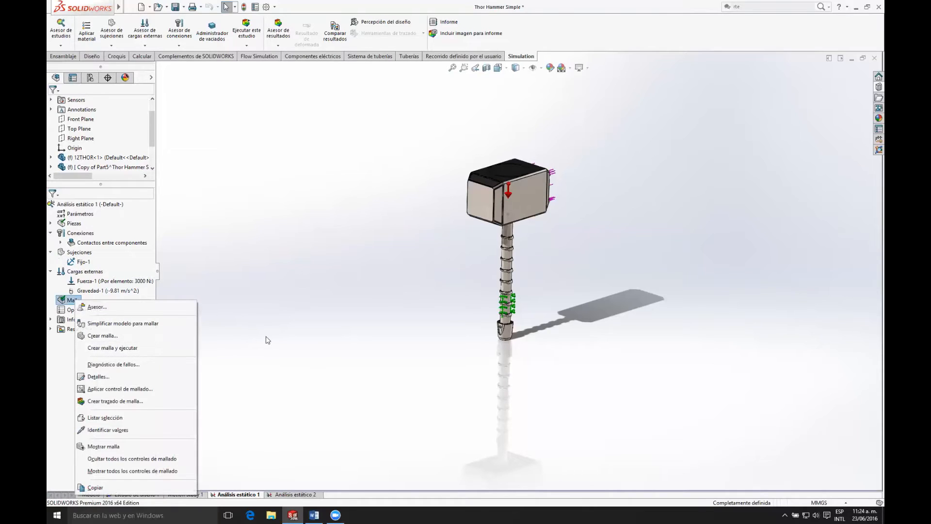
{"action": "left_click", "coordinate": [130, 445]}
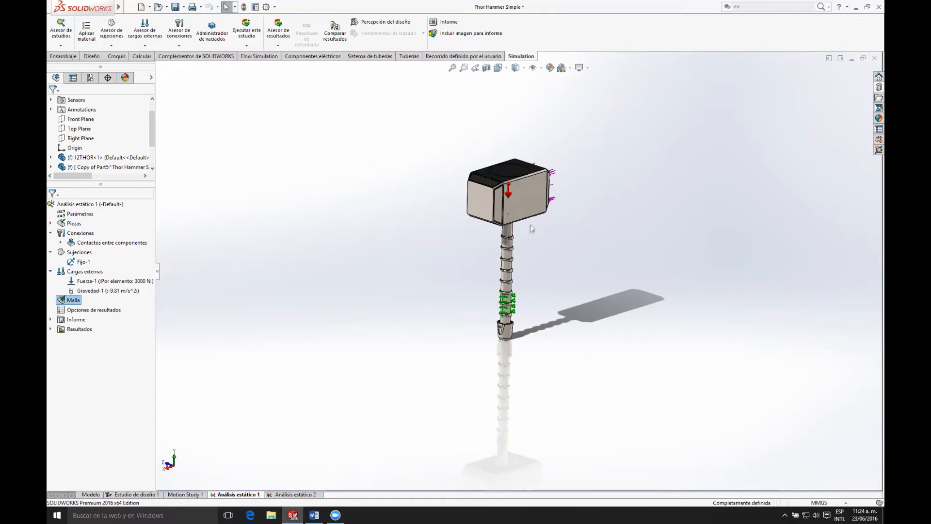
- Examine the solid mesh on the hammer head, the handle and the handle's rings from several angles and distances
{"action": "scroll", "coordinate": [522, 195], "scroll_direction": "down", "scroll_amount": 2}
{"action": "middle_click_drag", "start_coordinate": [526, 225], "coordinate": [626, 251]}
{"action": "scroll", "coordinate": [507, 252], "scroll_direction": "down", "scroll_amount": 3}
{"action": "middle_click_drag", "start_coordinate": [507, 252], "coordinate": [519, 211]}
{"action": "scroll", "coordinate": [391, 155], "scroll_direction": "down", "scroll_amount": 10}
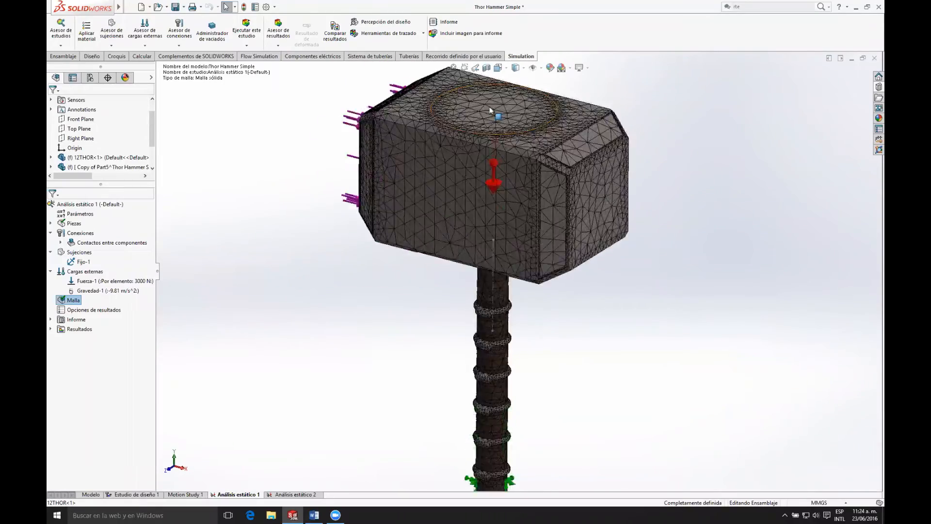
{"action": "scroll", "coordinate": [437, 237], "scroll_direction": "up", "scroll_amount": 5}
{"action": "middle_click_drag", "start_coordinate": [437, 238], "coordinate": [486, 236]}
{"action": "scroll", "coordinate": [485, 234], "scroll_direction": "up", "scroll_amount": 5}
{"action": "middle_click_drag", "start_coordinate": [486, 303], "coordinate": [495, 379]}
{"action": "scroll", "coordinate": [495, 383], "scroll_direction": "up", "scroll_amount": 3}
{"action": "scroll", "coordinate": [497, 388], "scroll_direction": "down", "scroll_amount": 10}
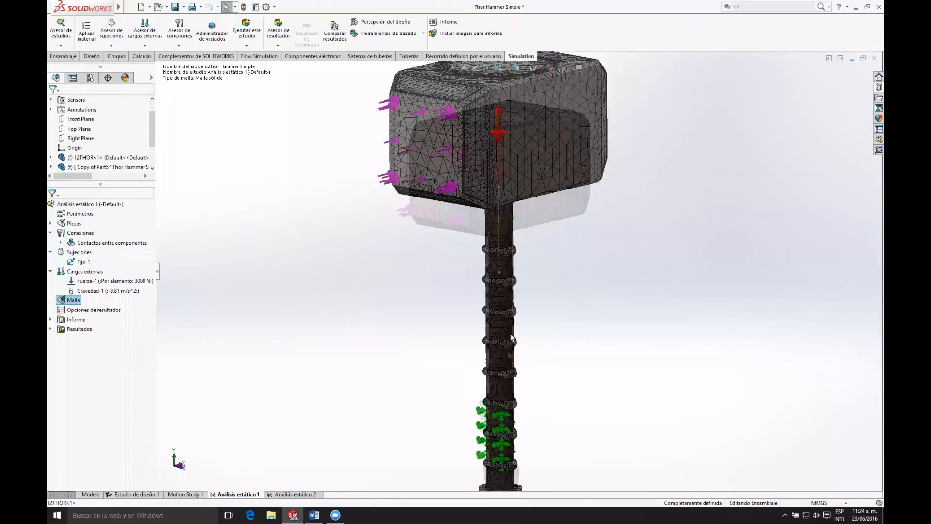
{"action": "scroll", "coordinate": [500, 224], "scroll_direction": "down", "scroll_amount": 2}
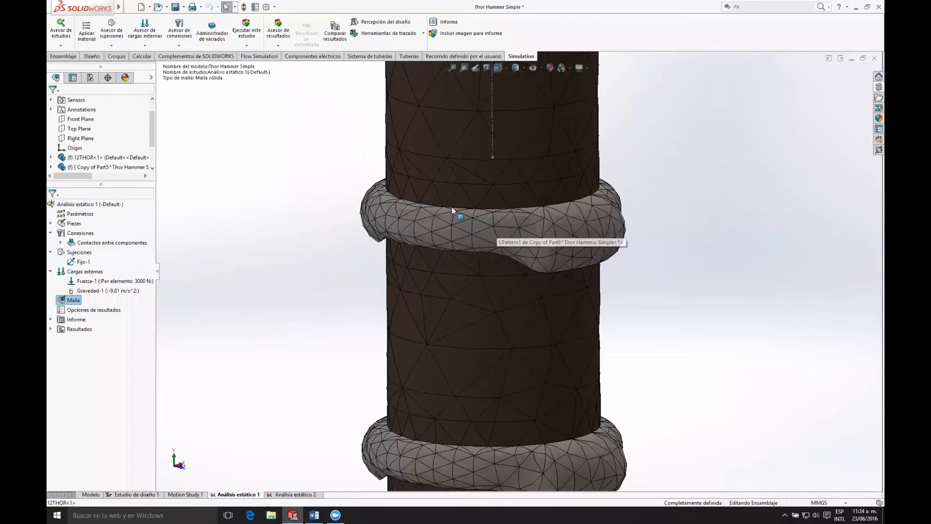
{"action": "scroll", "coordinate": [451, 183], "scroll_direction": "down", "scroll_amount": 3}
{"action": "scroll", "coordinate": [461, 231], "scroll_direction": "up", "scroll_amount": 5}
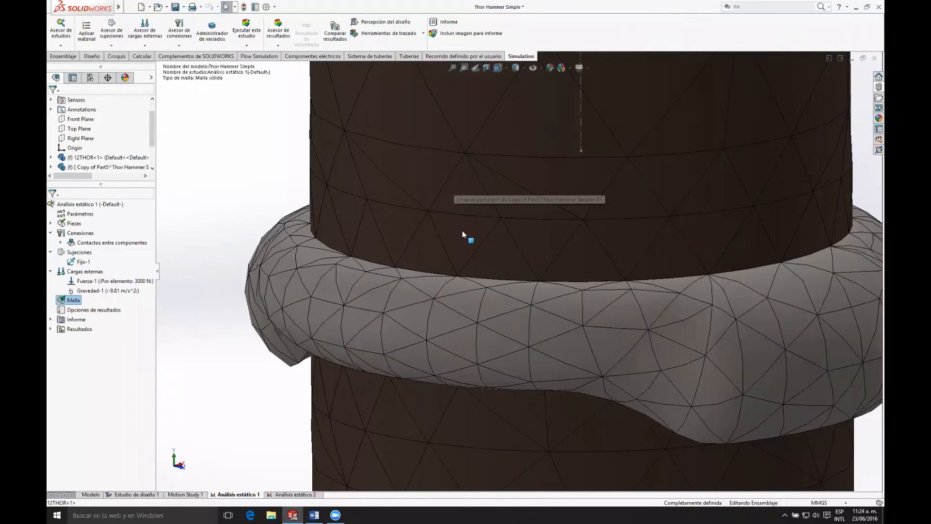
{"action": "scroll", "coordinate": [553, 368], "scroll_direction": "up", "scroll_amount": 8}
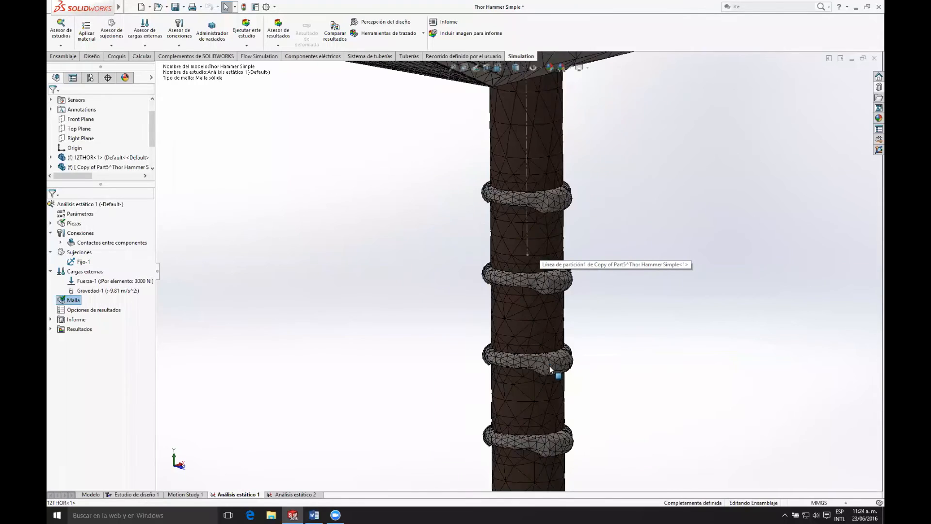
{"action": "middle_click_drag", "start_coordinate": [563, 392], "coordinate": [549, 409]}
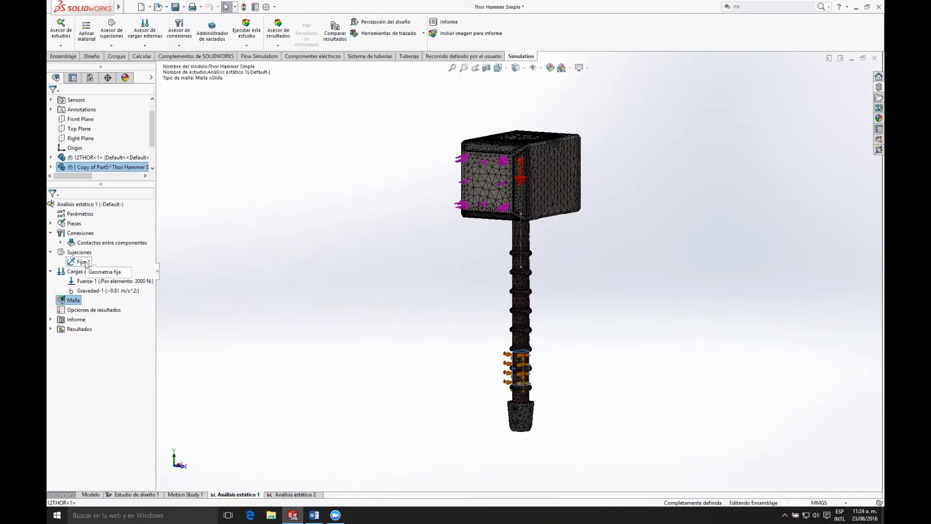
- Inspect the mesh around the fixed region of the handle and expand the study's Resultados branch
{"action": "scroll", "coordinate": [509, 358], "scroll_direction": "down", "scroll_amount": 5}
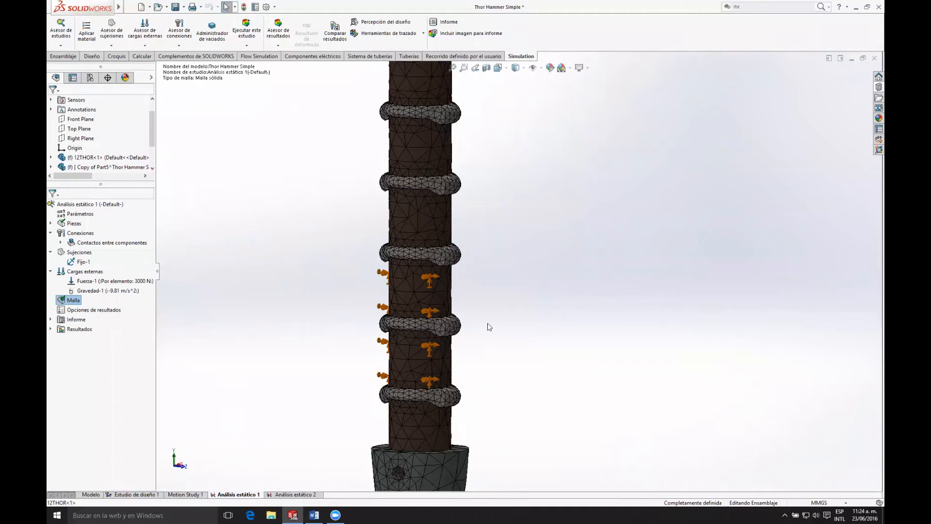
{"action": "scroll", "coordinate": [489, 327], "scroll_direction": "up", "scroll_amount": 5}
{"action": "middle_click_drag", "start_coordinate": [525, 316], "coordinate": [507, 252]}
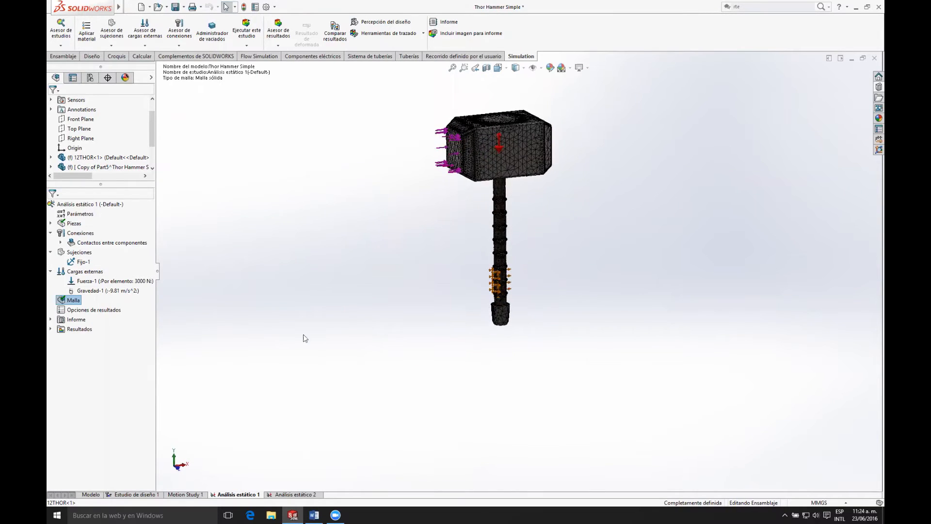
{"action": "left_click", "coordinate": [50, 329]}
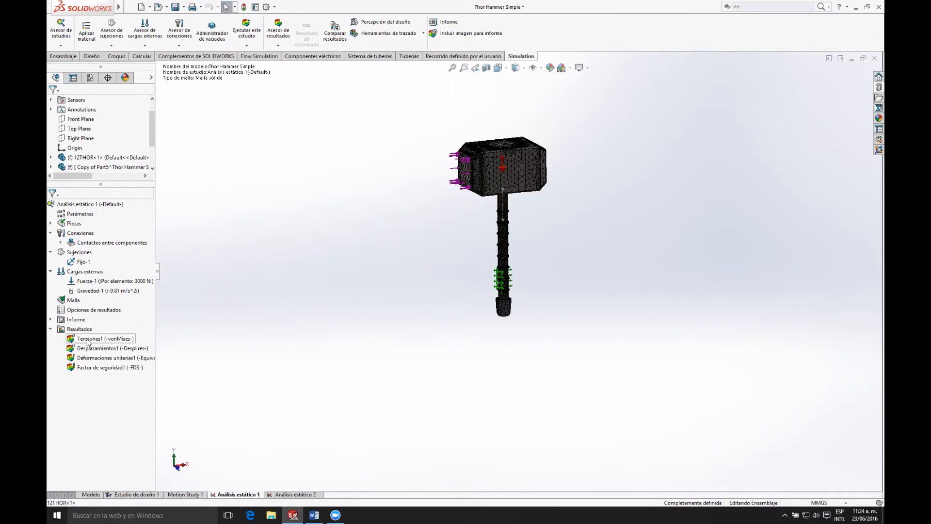
- Display the Tensiones1 von Mises stress plot on the hammer and expand the study's Piezas branch
{"action": "middle_click_drag", "start_coordinate": [541, 226], "coordinate": [348, 237]}
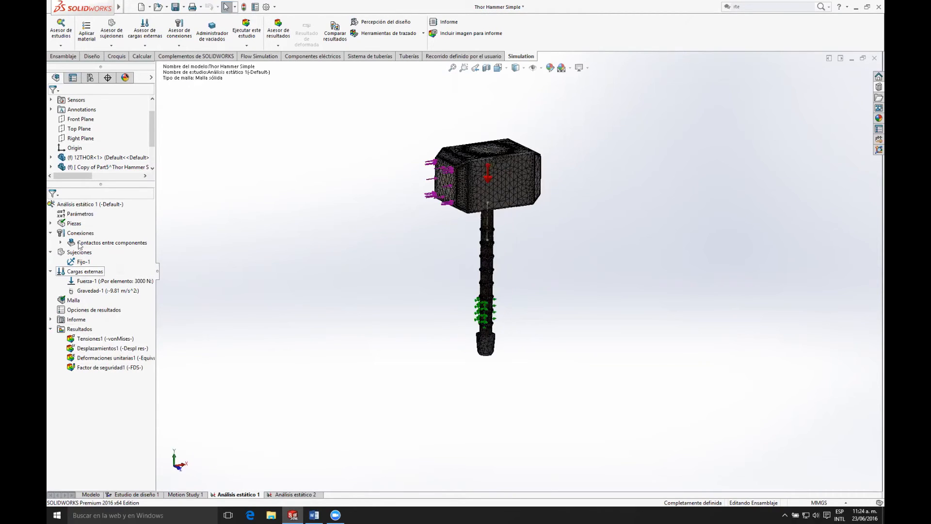
{"action": "left_click", "coordinate": [99, 339]}
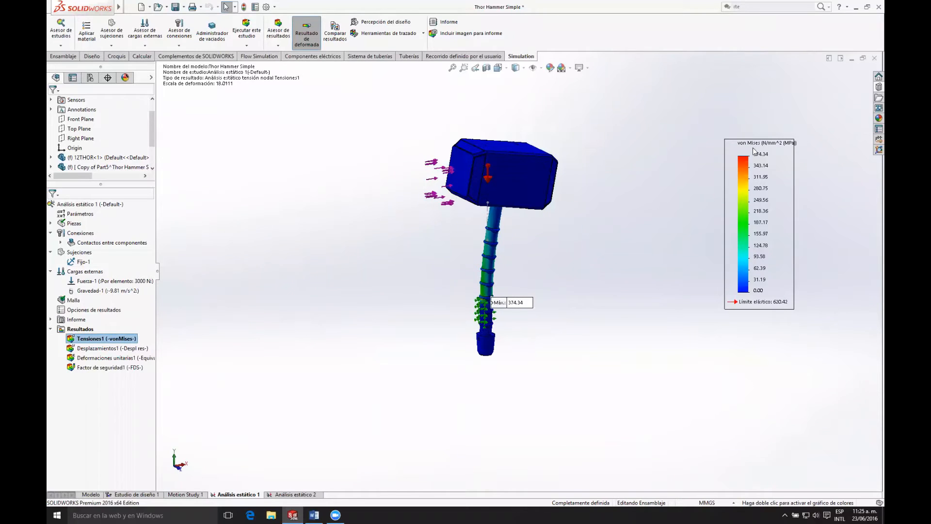
{"action": "scroll", "coordinate": [552, 261], "scroll_direction": "up", "scroll_amount": 1}
{"action": "middle_click_drag", "start_coordinate": [552, 260], "coordinate": [554, 253]}
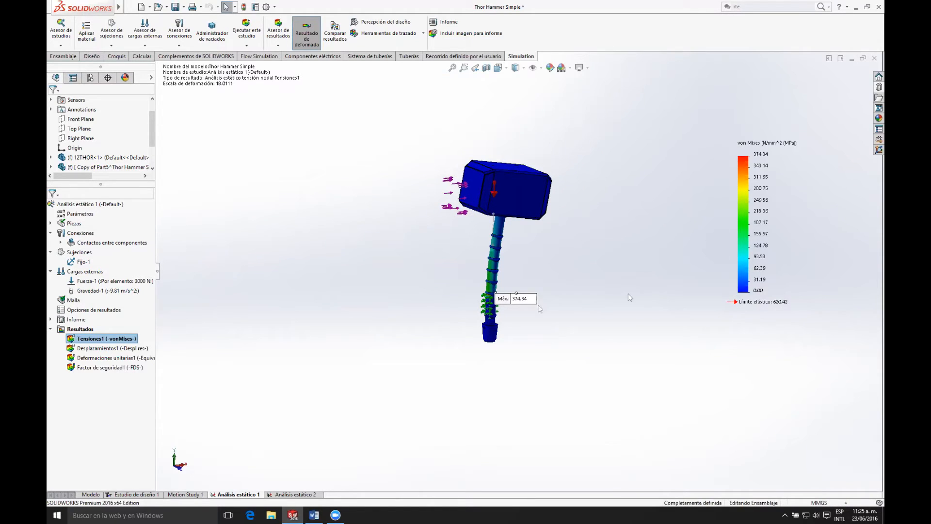
{"action": "left_click", "coordinate": [50, 223]}
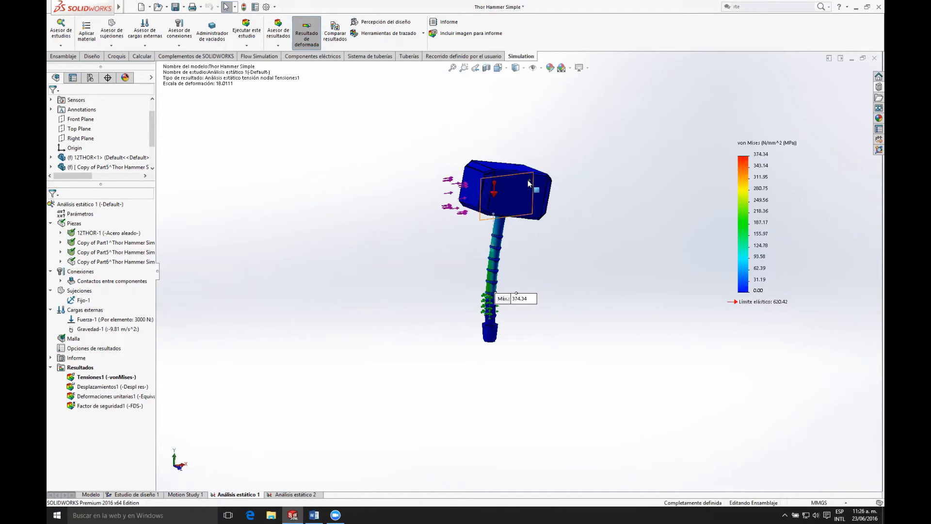
- Inspect the maximum stress spot beside the handle ring above the fixed region, and move its maximum annotation clear of the ring
{"action": "scroll", "coordinate": [487, 301], "scroll_direction": "down", "scroll_amount": 5}
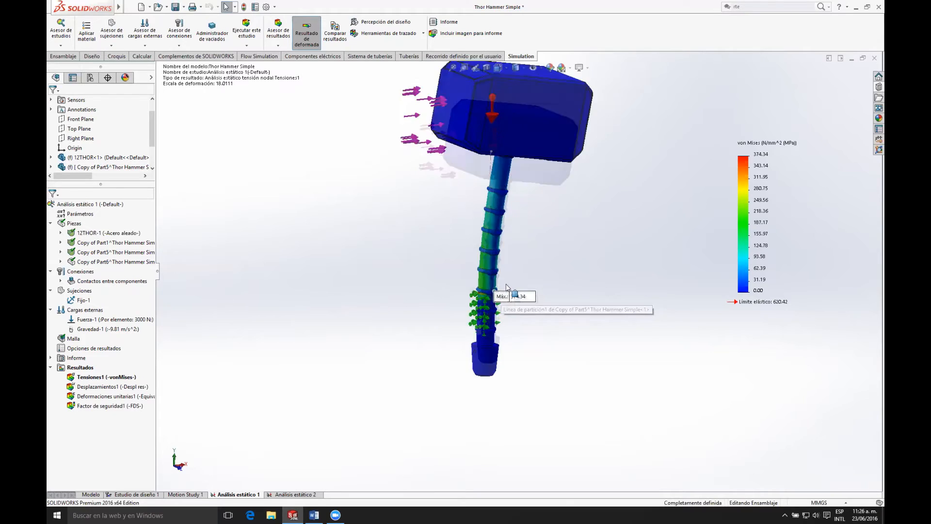
{"action": "scroll", "coordinate": [487, 300], "scroll_direction": "down", "scroll_amount": 8}
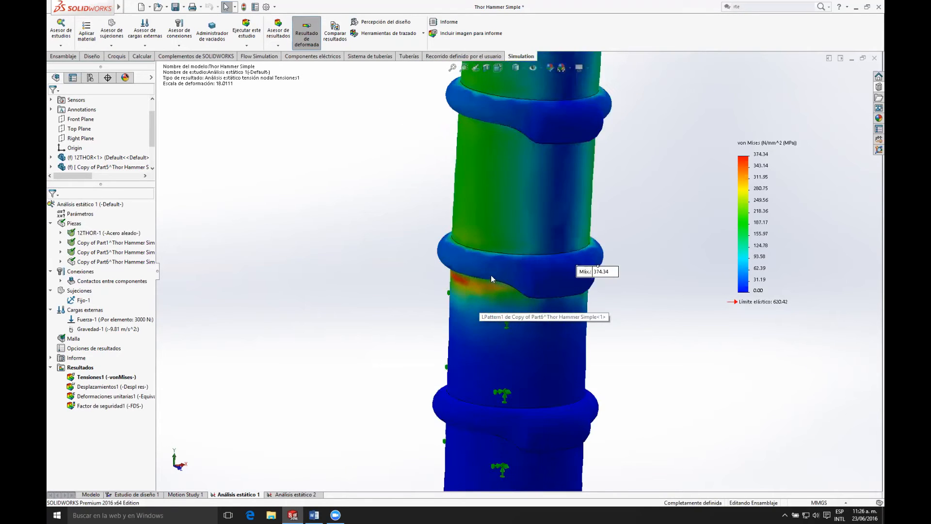
{"action": "middle_click_drag", "start_coordinate": [491, 278], "coordinate": [572, 268]}
{"action": "left_click_drag", "start_coordinate": [567, 257], "coordinate": [622, 252]}
{"action": "middle_click_drag", "start_coordinate": [586, 310], "coordinate": [507, 289]}
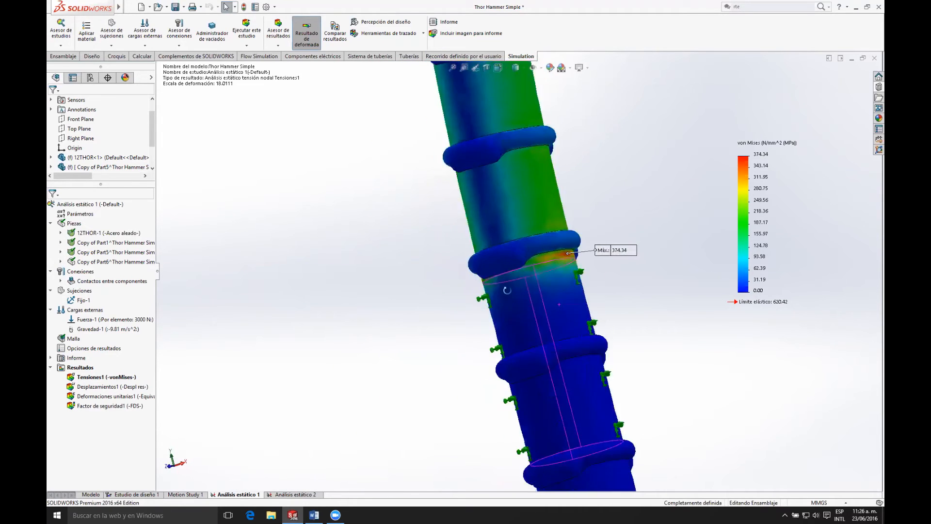
{"action": "scroll", "coordinate": [507, 289], "scroll_direction": "down", "scroll_amount": 2}
{"action": "scroll", "coordinate": [567, 254], "scroll_direction": "down", "scroll_amount": 3}
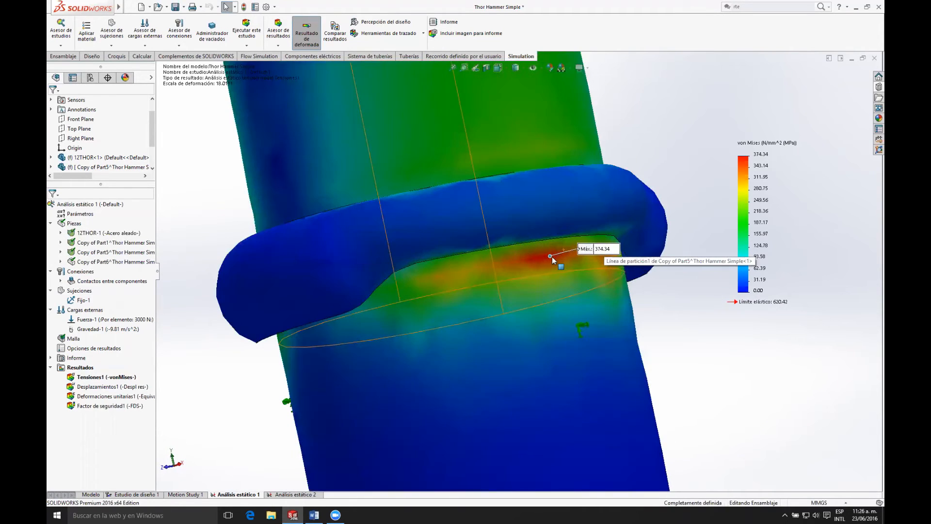
{"action": "left_click_drag", "start_coordinate": [582, 249], "coordinate": [672, 148]}
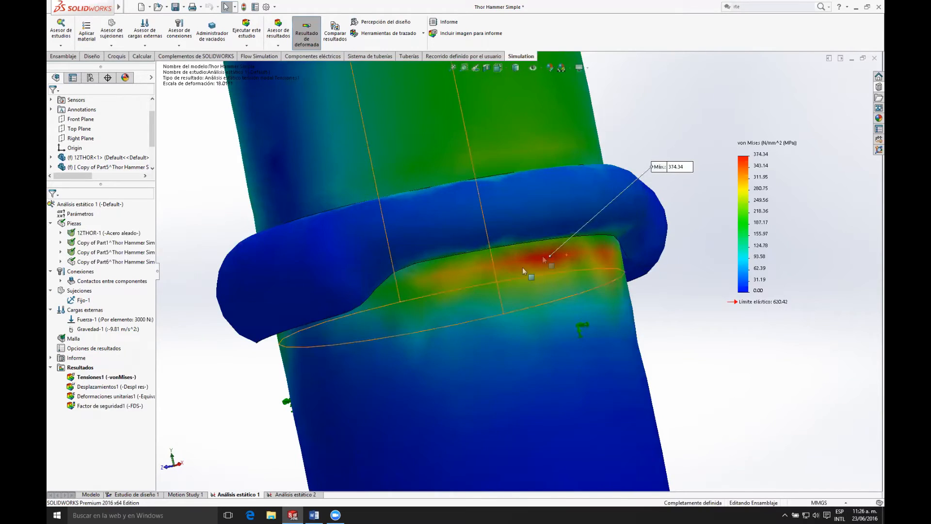
- Examine the stress distribution along the split line bounding the fixed handle region, close up and across the whole hammer
{"action": "scroll", "coordinate": [562, 261], "scroll_direction": "down", "scroll_amount": 2}
{"action": "scroll", "coordinate": [562, 258], "scroll_direction": "down", "scroll_amount": 3}
{"action": "middle_click_drag", "start_coordinate": [535, 262], "coordinate": [567, 287]}
{"action": "left_click", "coordinate": [556, 327]}
{"action": "scroll", "coordinate": [562, 341], "scroll_direction": "up", "scroll_amount": 5}
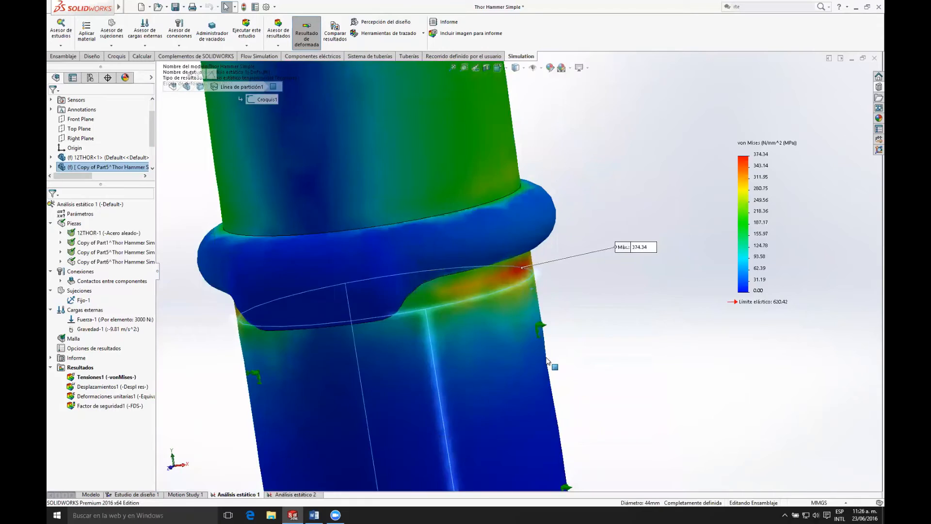
{"action": "scroll", "coordinate": [540, 358], "scroll_direction": "up", "scroll_amount": 3}
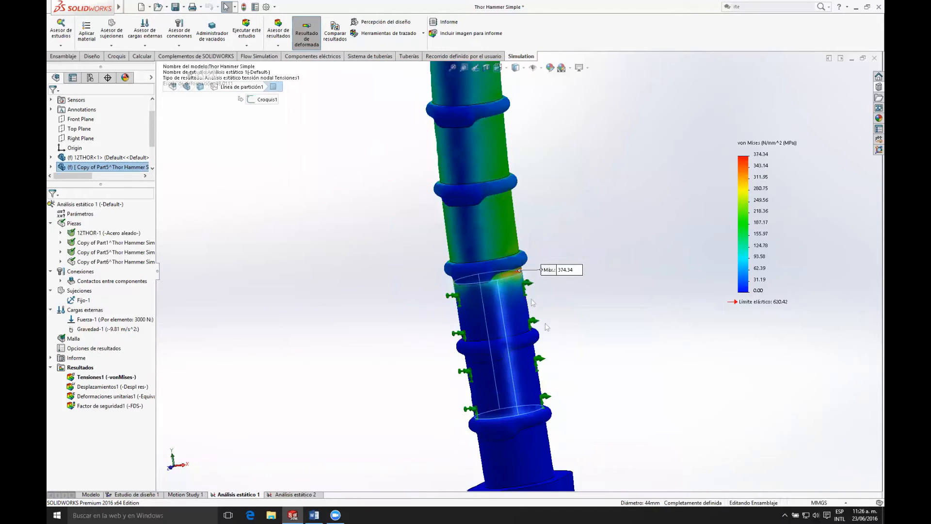
{"action": "scroll", "coordinate": [519, 274], "scroll_direction": "down", "scroll_amount": 5}
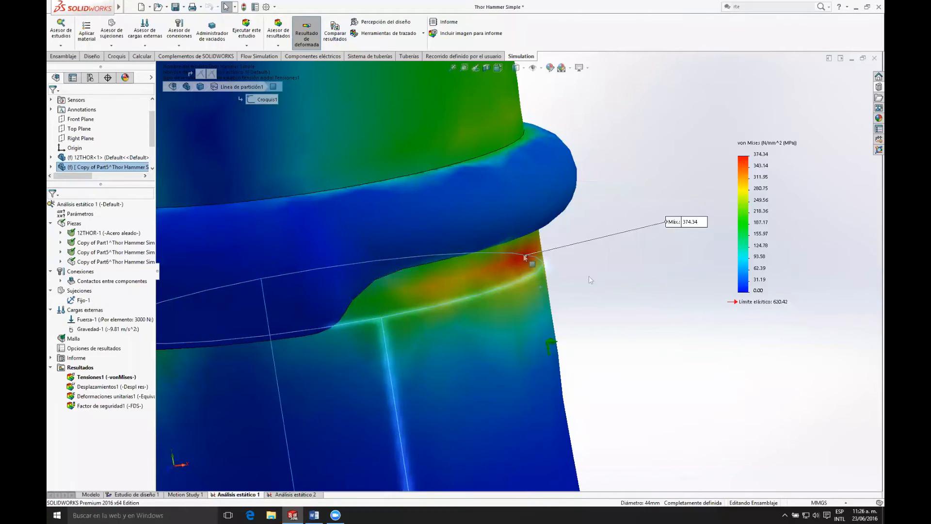
{"action": "scroll", "coordinate": [529, 257], "scroll_direction": "up", "scroll_amount": 3}
{"action": "scroll", "coordinate": [571, 230], "scroll_direction": "up", "scroll_amount": 5}
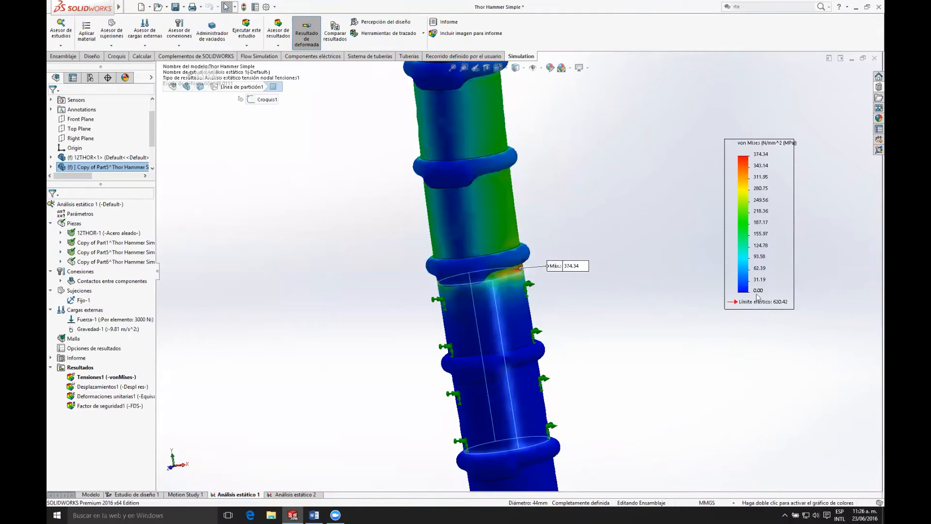
{"action": "scroll", "coordinate": [606, 203], "scroll_direction": "up", "scroll_amount": 10}
{"action": "middle_click_drag", "start_coordinate": [566, 199], "coordinate": [589, 178]}
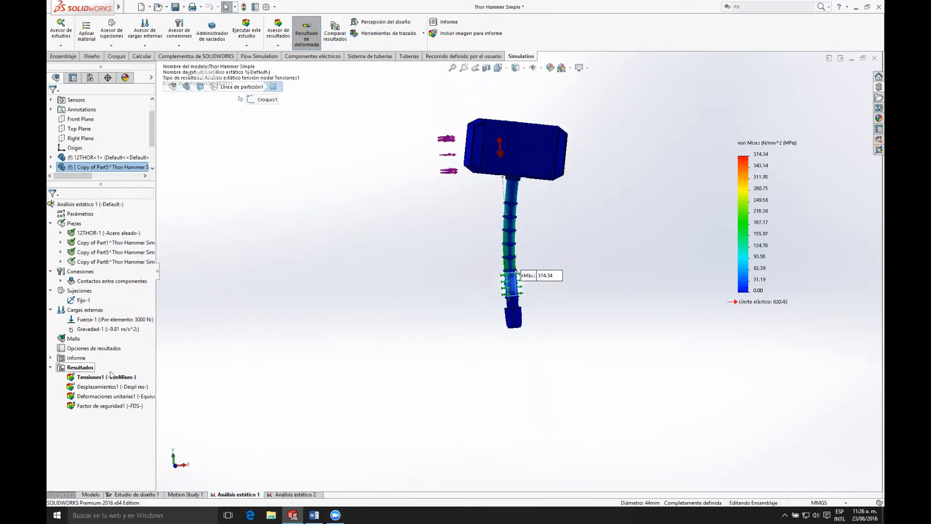
- Open the Tensiones1 plot's definition and review the available stress units, keeping N/mm^2 (MPa)
{"action": "right_click", "coordinate": [113, 377]}
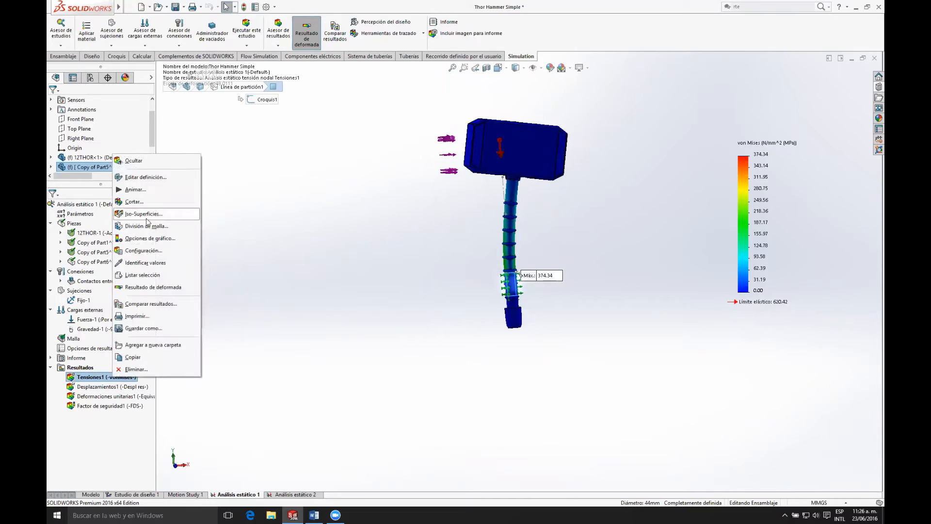
{"action": "left_click", "coordinate": [140, 178]}
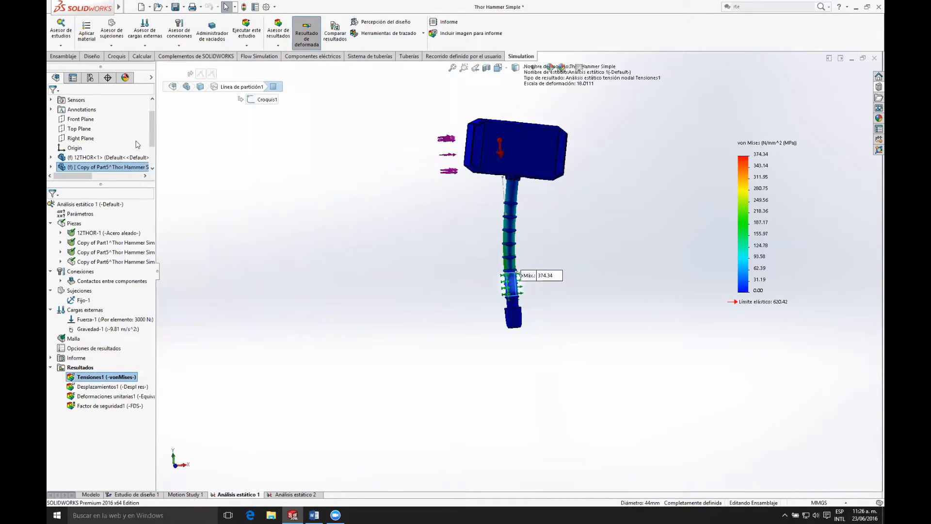
{"action": "left_click", "coordinate": [107, 170]}
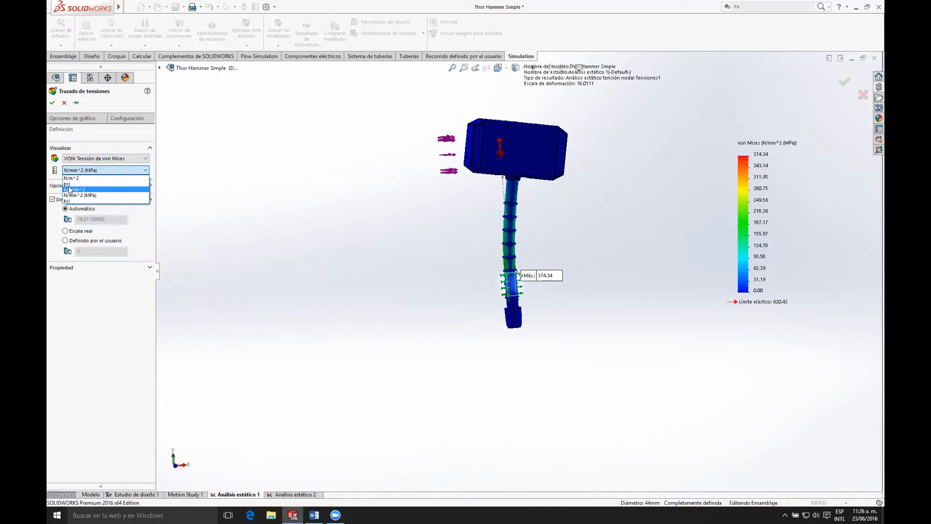
{"action": "left_click", "coordinate": [133, 194]}
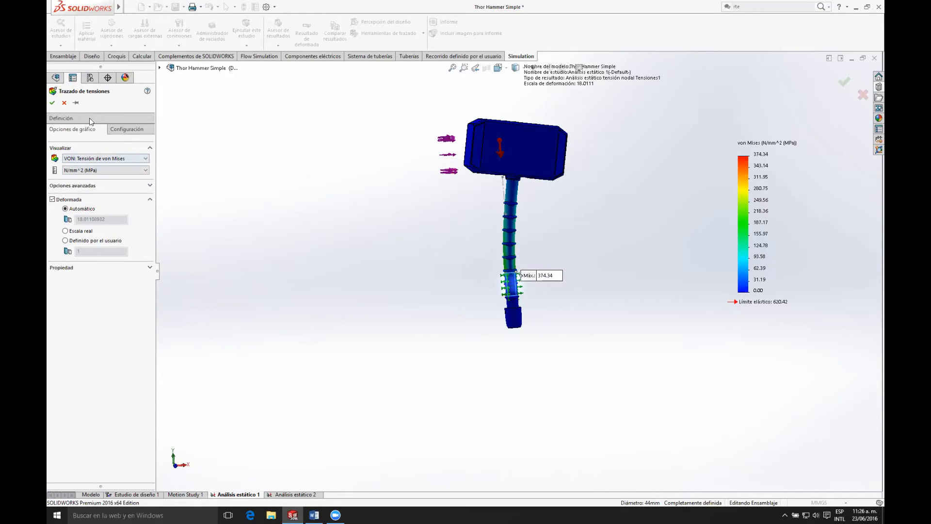
- Try the científico number format for the stress legend, restore flotante, and close the plot settings without applying them
{"action": "left_click", "coordinate": [89, 118]}
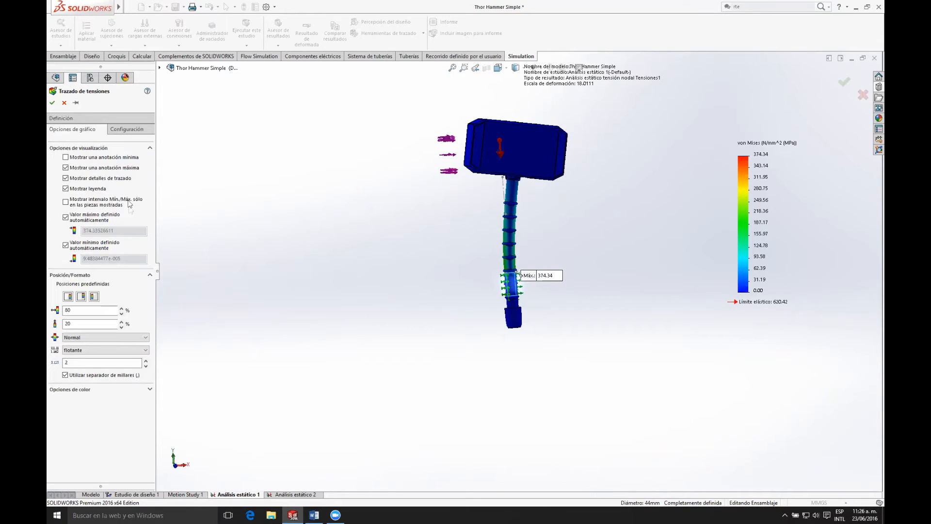
{"action": "left_click", "coordinate": [90, 350]}
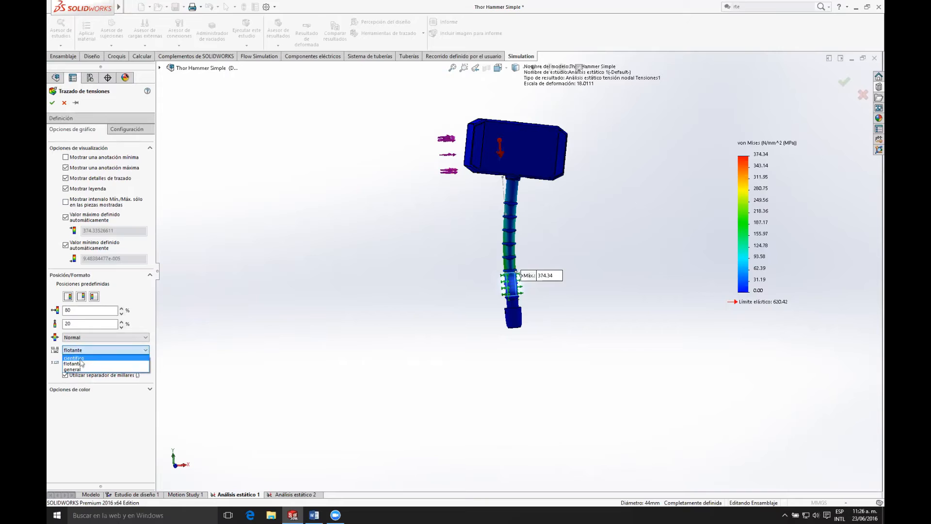
{"action": "left_click", "coordinate": [84, 359]}
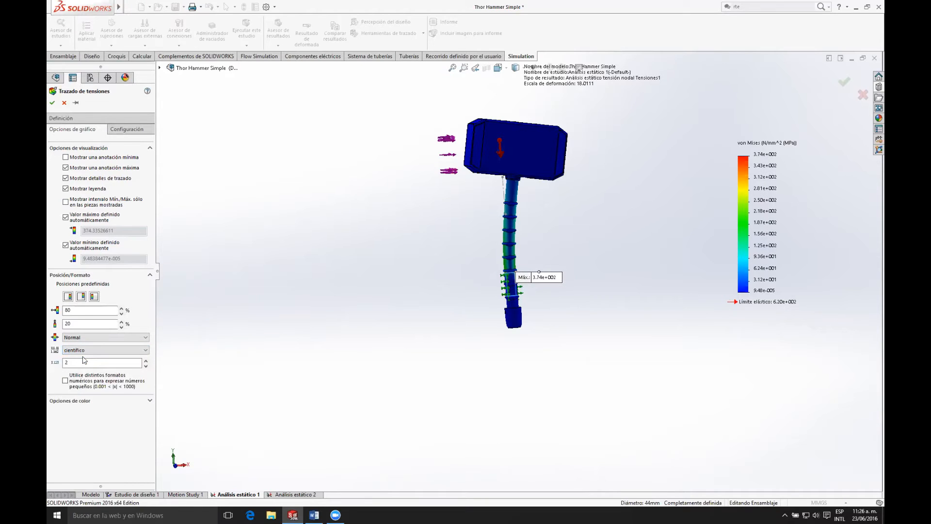
{"action": "left_click", "coordinate": [91, 349]}
{"action": "left_click", "coordinate": [90, 364]}
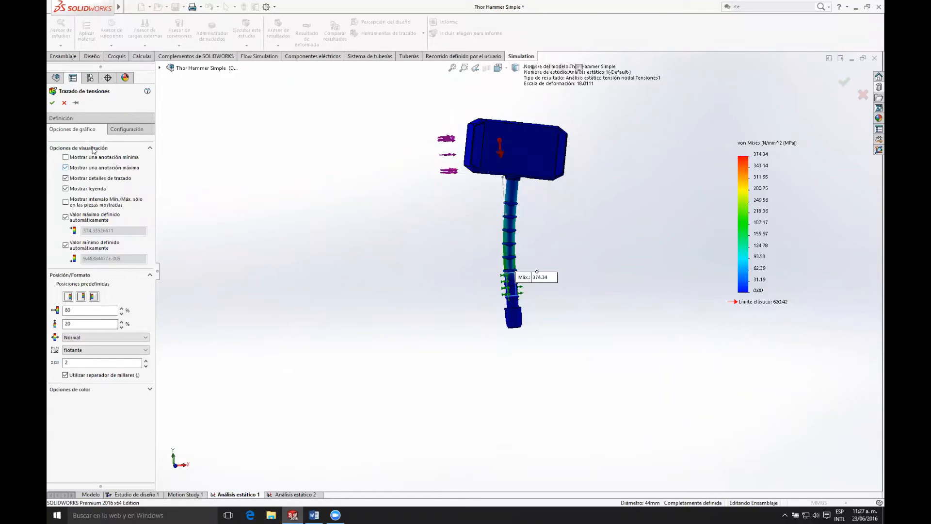
{"action": "left_click", "coordinate": [64, 105]}
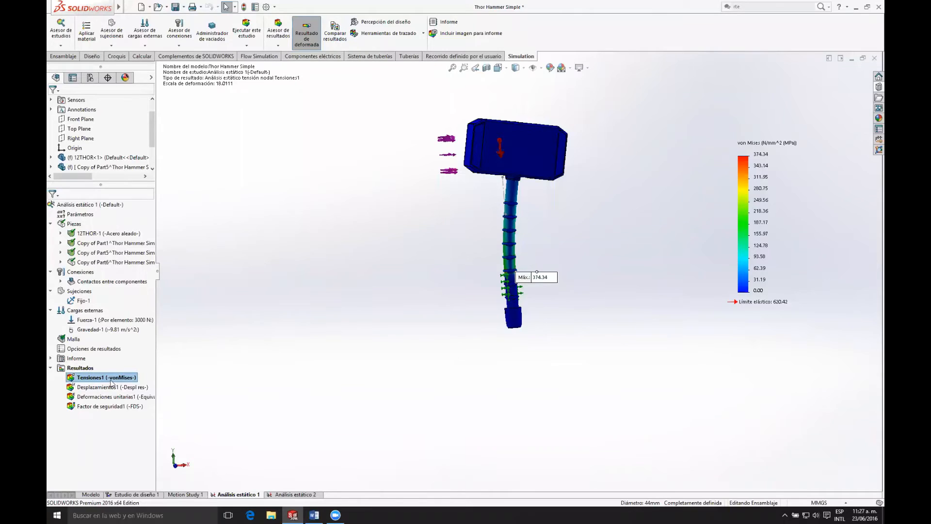
- Display the Desplazamientos1 displacement plot and move the maximum annotation away from the hammer
{"action": "double_click", "coordinate": [112, 386]}
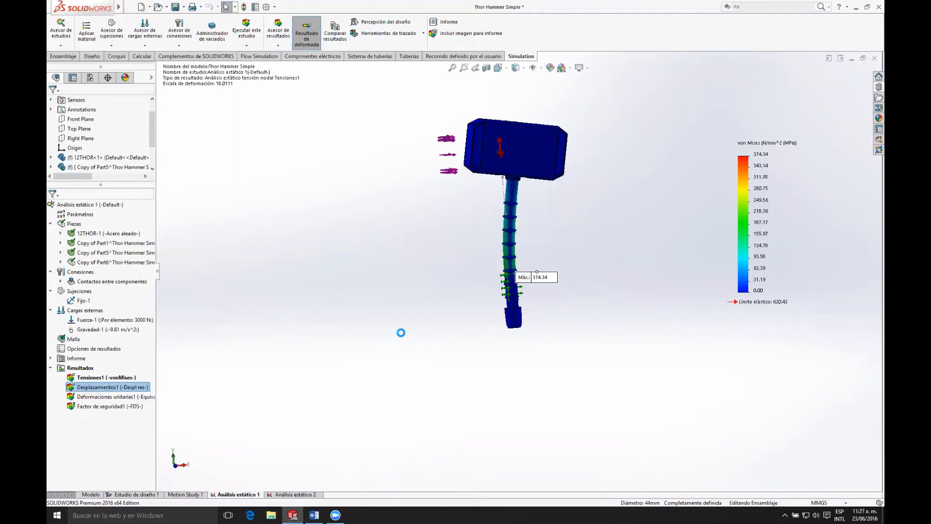
{"action": "left_click_drag", "start_coordinate": [545, 279], "coordinate": [698, 99]}
{"action": "middle_click_drag", "start_coordinate": [598, 145], "coordinate": [566, 164]}
{"action": "scroll", "coordinate": [562, 163], "scroll_direction": "down", "scroll_amount": 5}
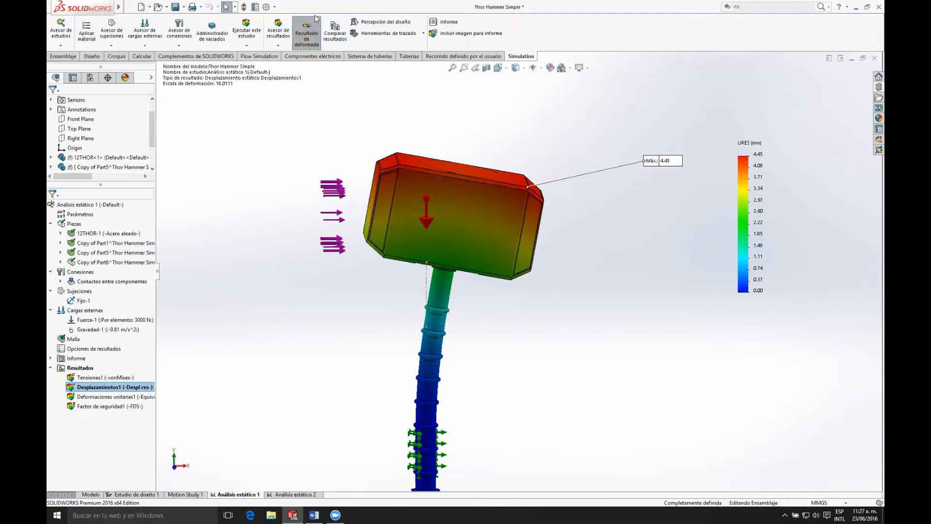
- Compare the undeformed and deformed shapes of the hammer in the displacement plot
{"action": "left_click", "coordinate": [313, 29]}
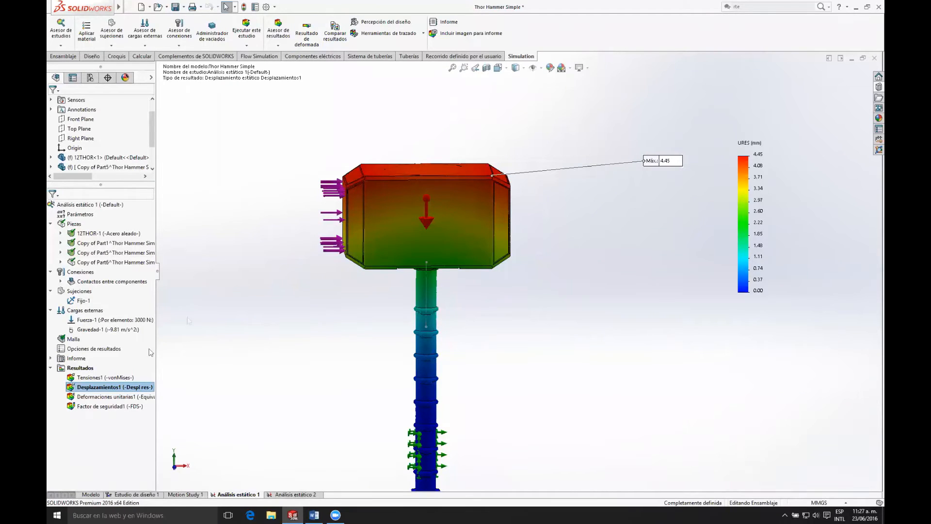
{"action": "left_click", "coordinate": [312, 42]}
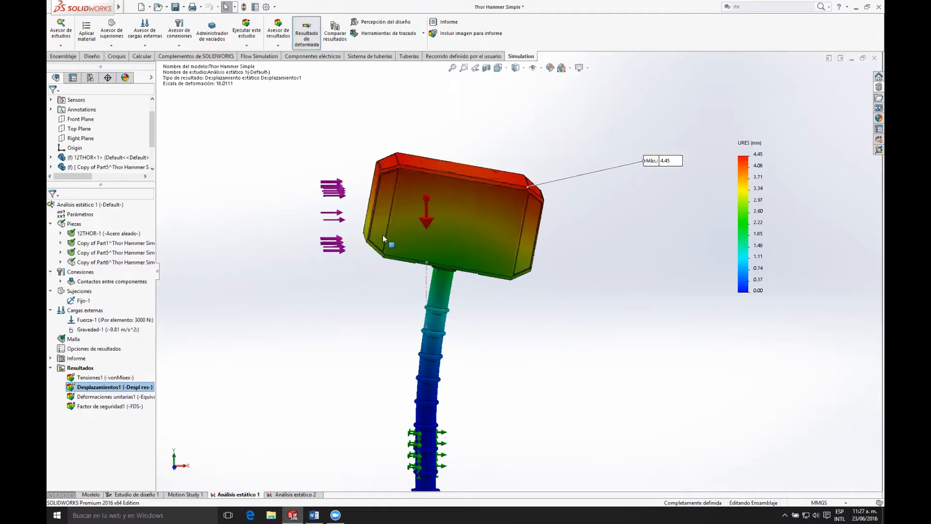
- Edit the Desplazamientos1 plot's definition to show the deformed shape at Escala real
{"action": "right_click", "coordinate": [109, 386]}
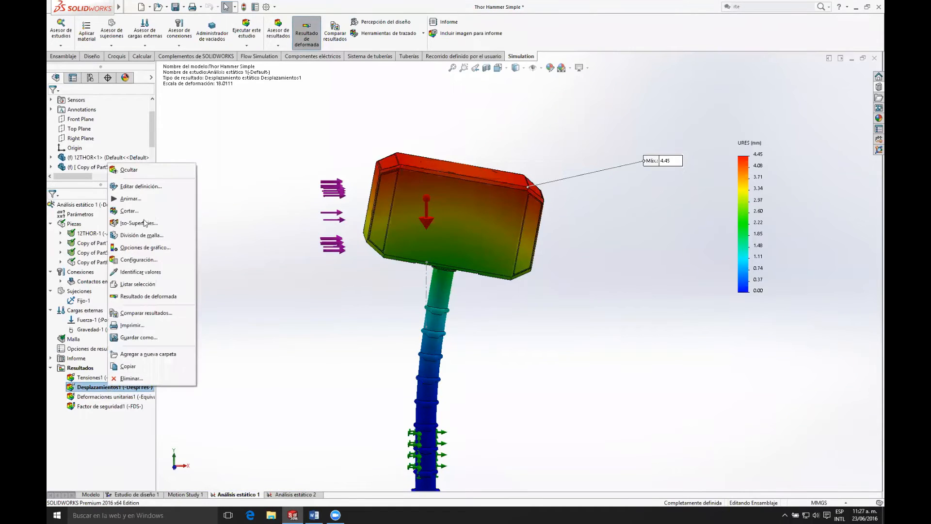
{"action": "left_click", "coordinate": [300, 232]}
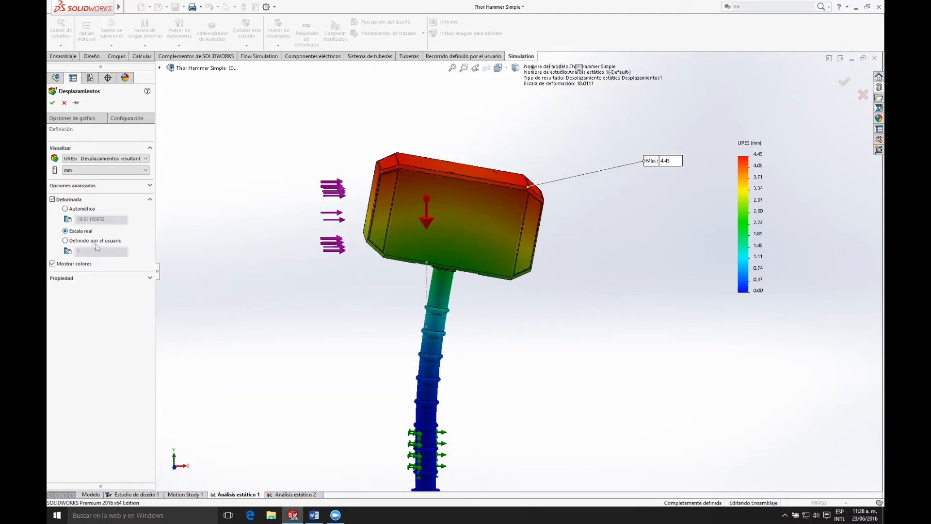
{"action": "left_click", "coordinate": [52, 104]}
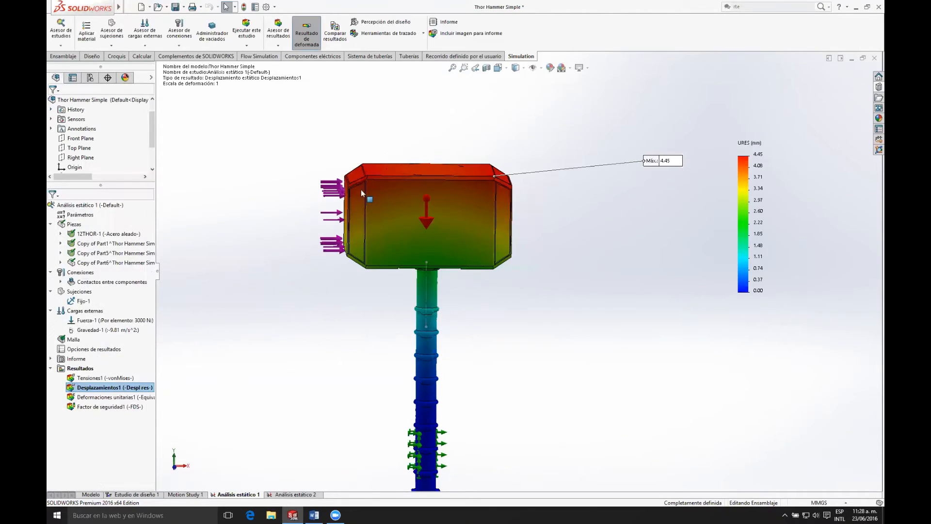
- Inspect the real-scale displacement at the struck face of the hammer head in the front view
{"action": "scroll", "coordinate": [360, 176], "scroll_direction": "down", "scroll_amount": 3}
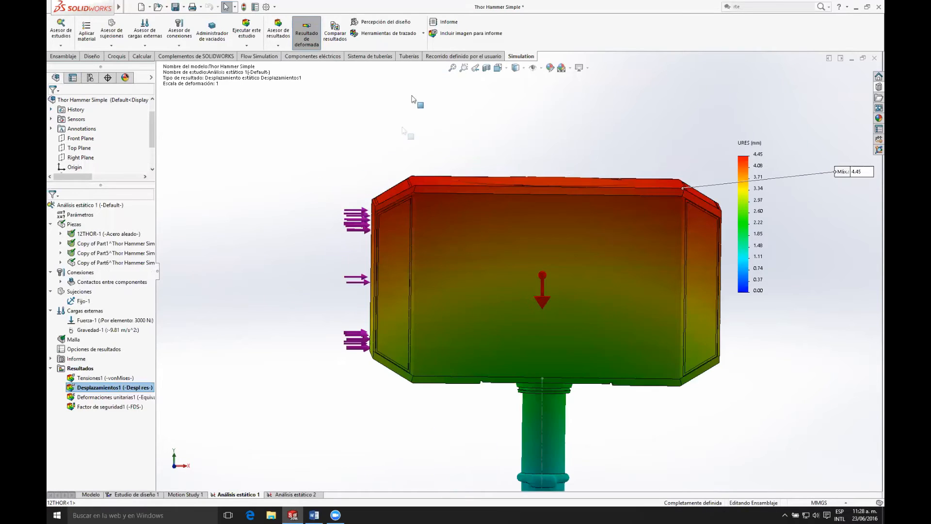
{"action": "left_click", "coordinate": [506, 69]}
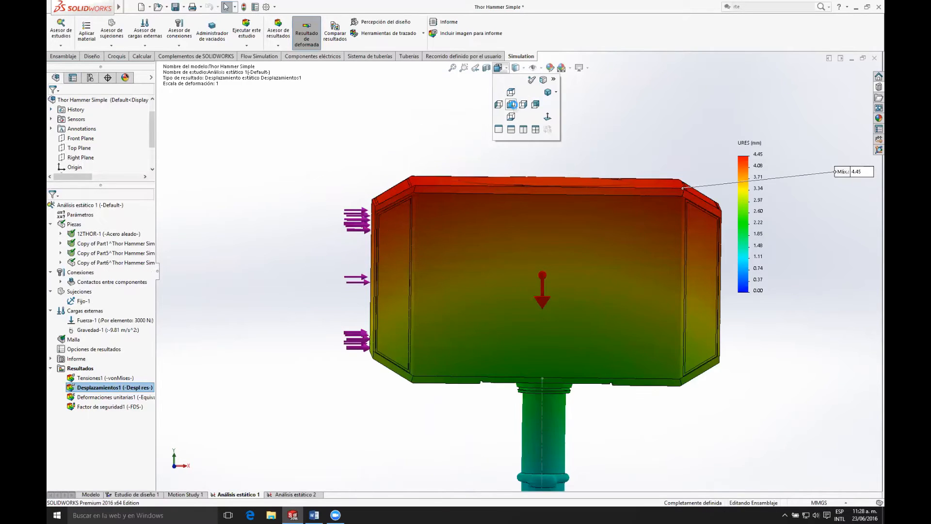
{"action": "left_click", "coordinate": [512, 105]}
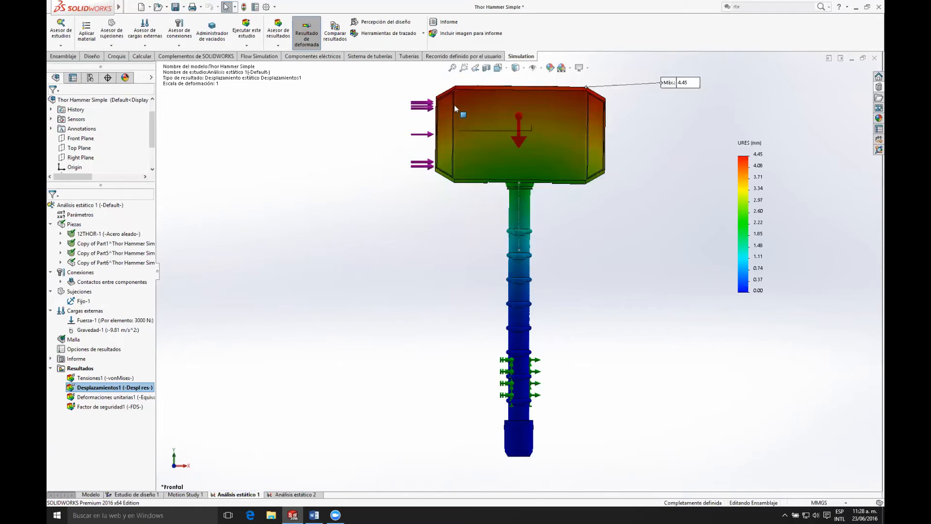
{"action": "scroll", "coordinate": [455, 109], "scroll_direction": "down", "scroll_amount": 8}
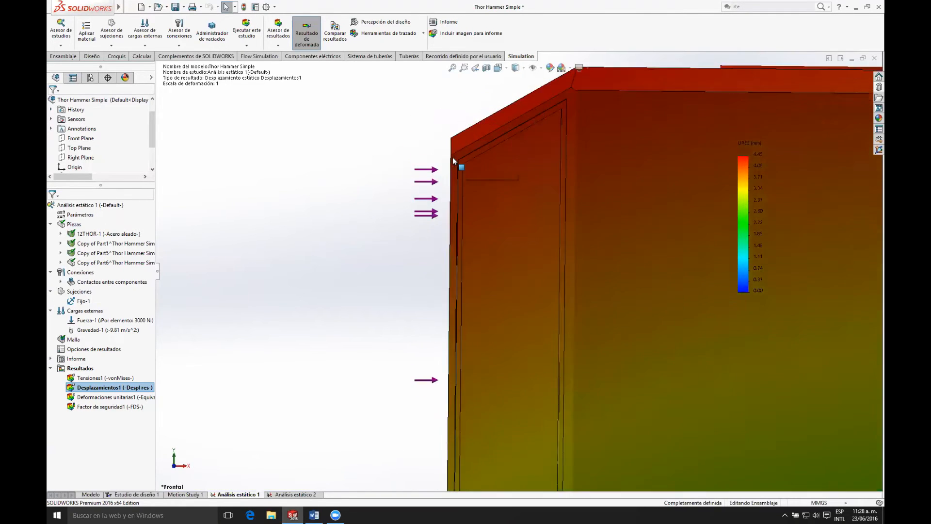
{"action": "scroll", "coordinate": [451, 194], "scroll_direction": "down", "scroll_amount": 3}
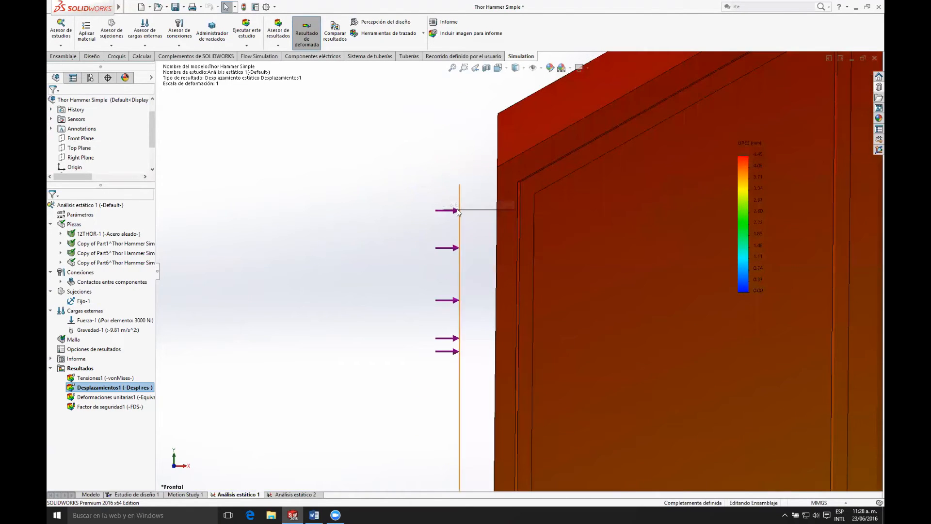
- Examine the real-scale displacement between the force arrows' original edge and the deformed hammer head, up close and across the whole model
{"action": "left_click", "coordinate": [458, 211]}
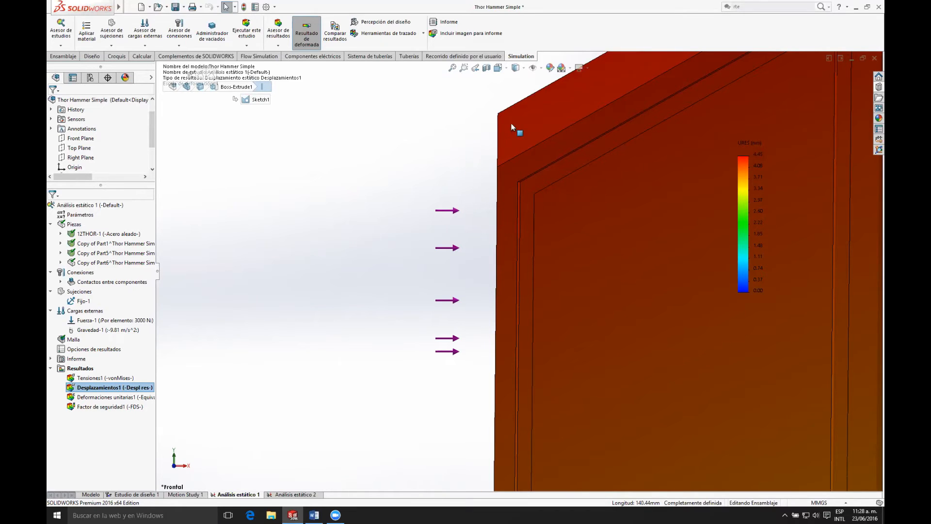
{"action": "scroll", "coordinate": [512, 127], "scroll_direction": "up", "scroll_amount": 8}
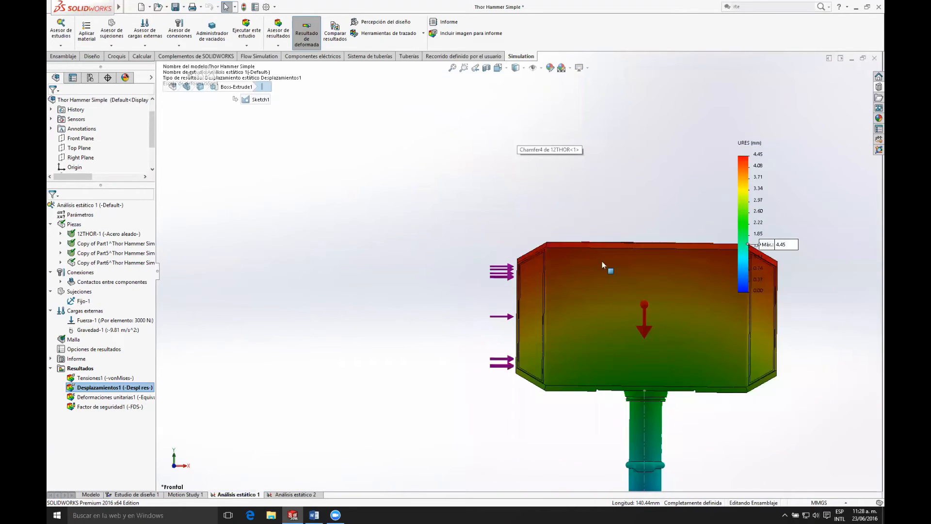
{"action": "scroll", "coordinate": [549, 274], "scroll_direction": "down", "scroll_amount": 10}
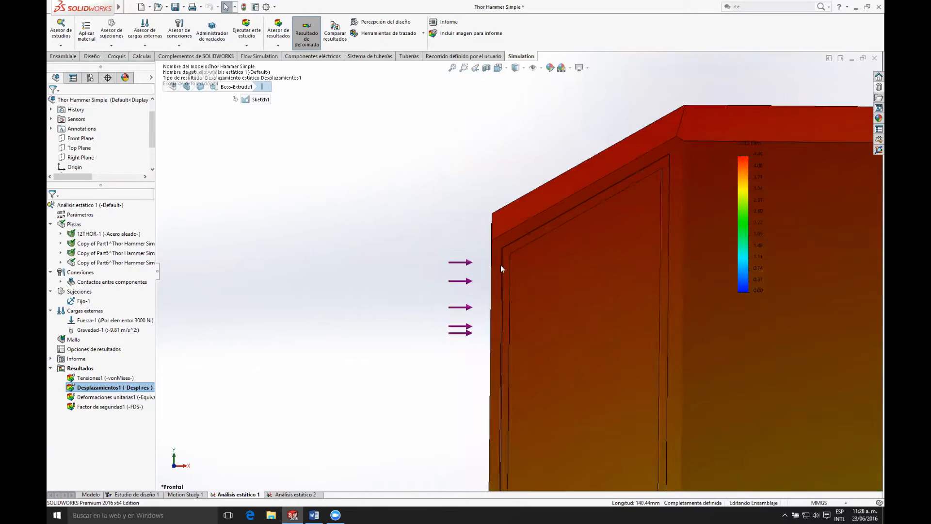
{"action": "scroll", "coordinate": [499, 265], "scroll_direction": "down", "scroll_amount": 5}
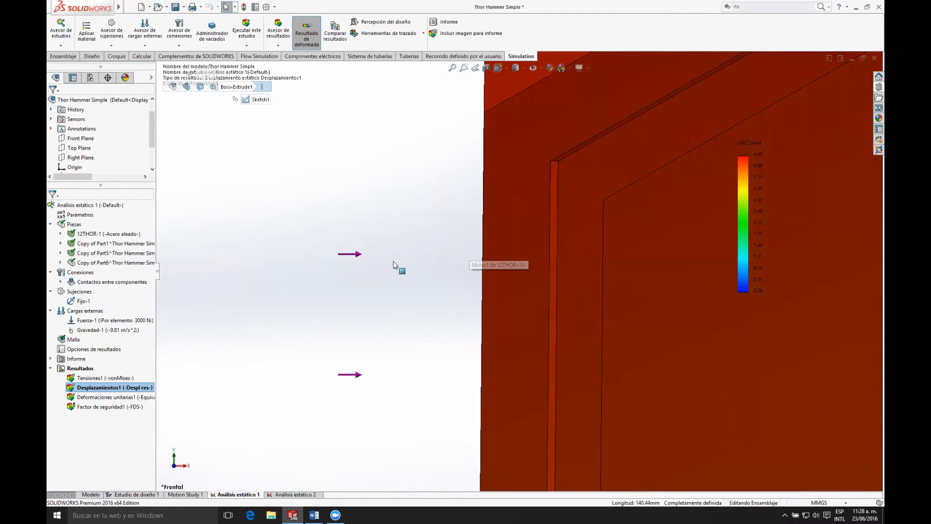
{"action": "scroll", "coordinate": [551, 252], "scroll_direction": "up", "scroll_amount": 5}
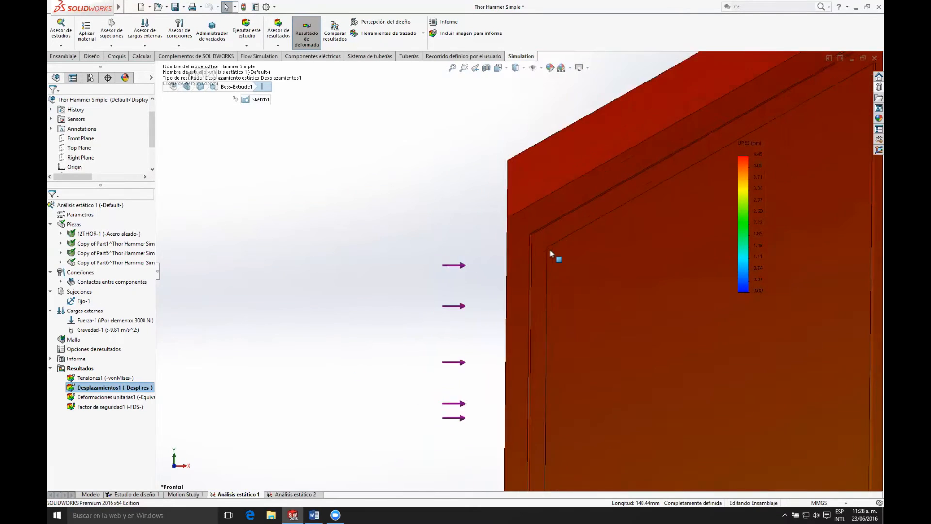
{"action": "scroll", "coordinate": [551, 253], "scroll_direction": "up", "scroll_amount": 6}
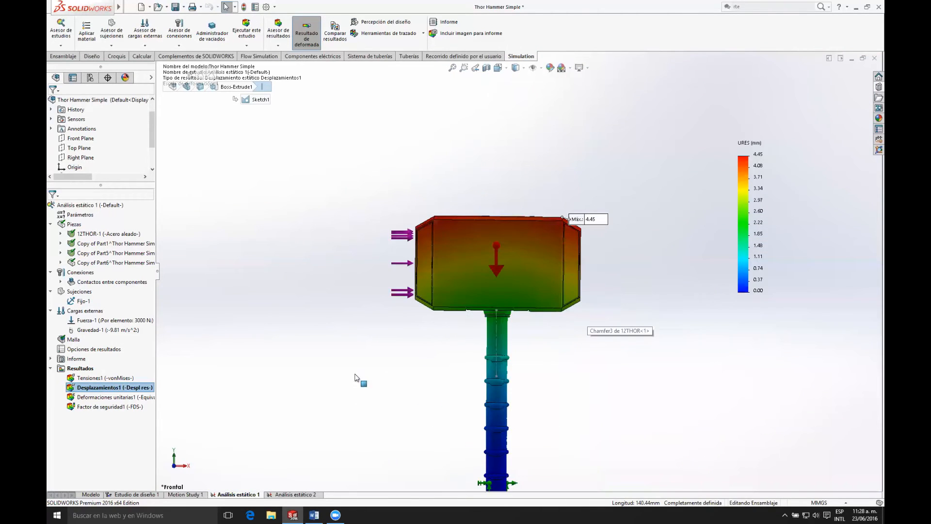
{"action": "scroll", "coordinate": [504, 357], "scroll_direction": "up", "scroll_amount": 4}
{"action": "scroll", "coordinate": [522, 318], "scroll_direction": "down", "scroll_amount": 4}
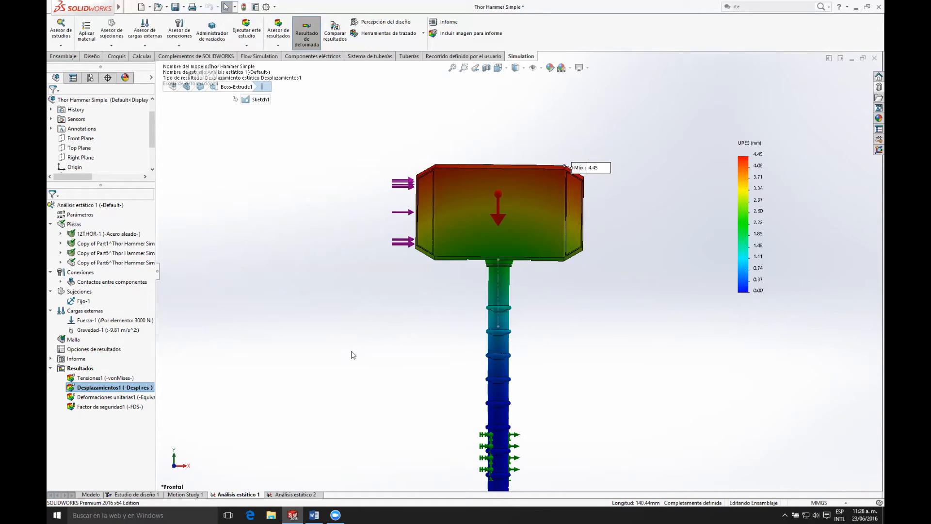
- Display the Factor de seguridad1 plot and move its minimum annotation away from the handle
{"action": "left_click", "coordinate": [115, 407]}
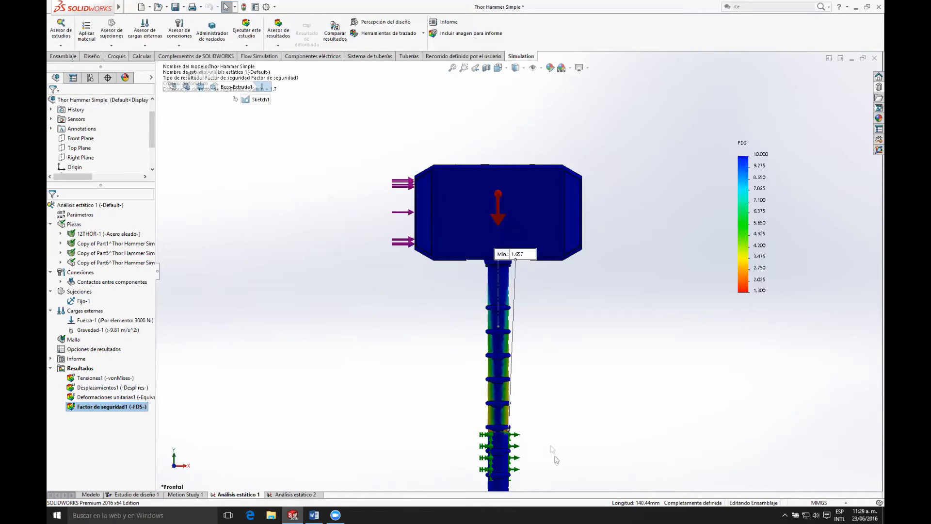
{"action": "left_click_drag", "start_coordinate": [520, 260], "coordinate": [670, 413]}
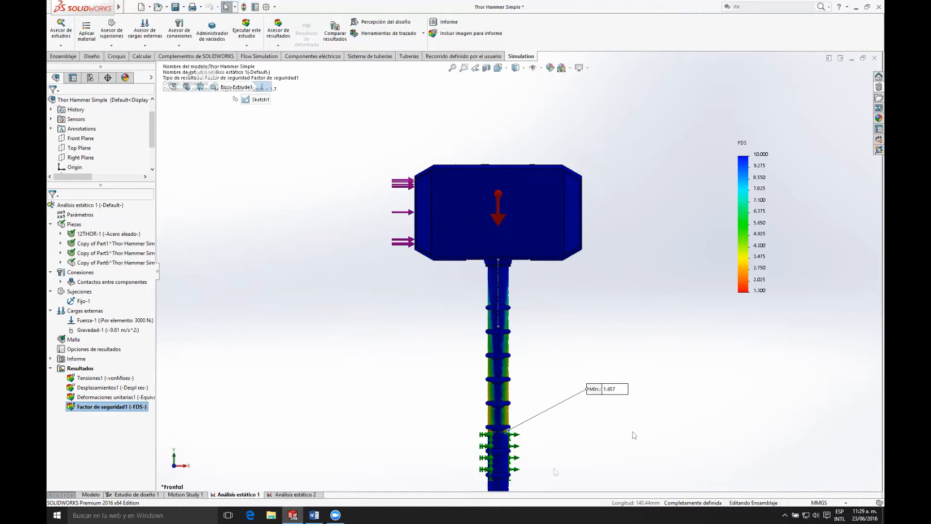
- Inspect the lowest safety factor zone beneath the handle ring and reposition the minimum annotation beside it
{"action": "middle_click_drag", "start_coordinate": [588, 436], "coordinate": [504, 461]}
{"action": "scroll", "coordinate": [504, 456], "scroll_direction": "up", "scroll_amount": 3}
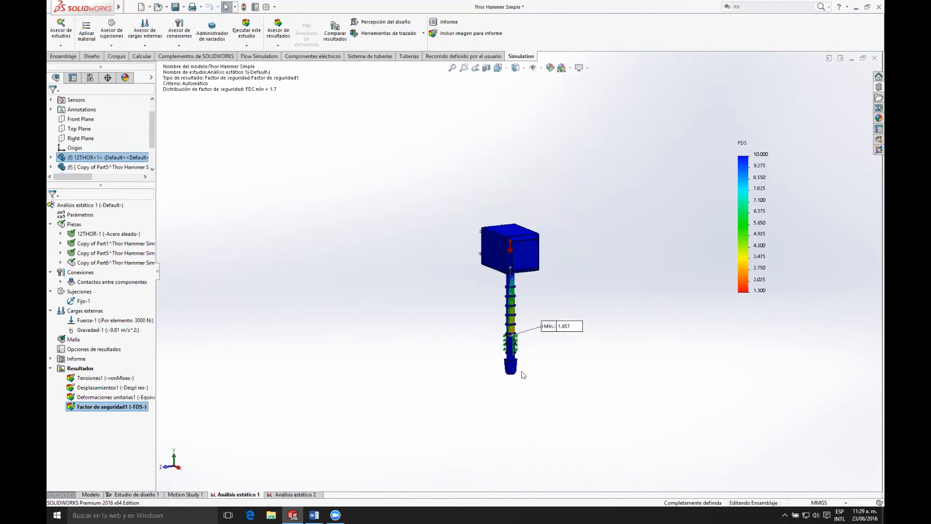
{"action": "scroll", "coordinate": [509, 237], "scroll_direction": "down", "scroll_amount": 8}
{"action": "scroll", "coordinate": [509, 237], "scroll_direction": "down", "scroll_amount": 8}
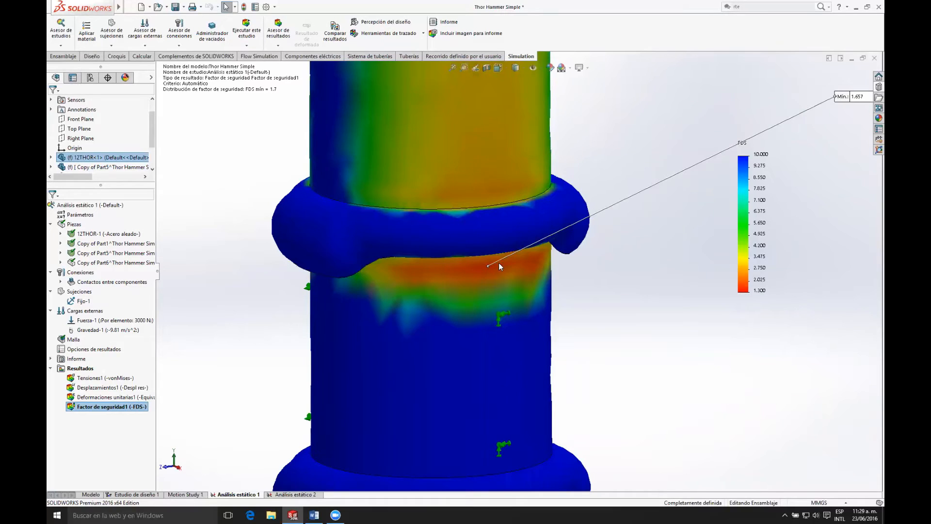
{"action": "scroll", "coordinate": [530, 263], "scroll_direction": "up", "scroll_amount": 8}
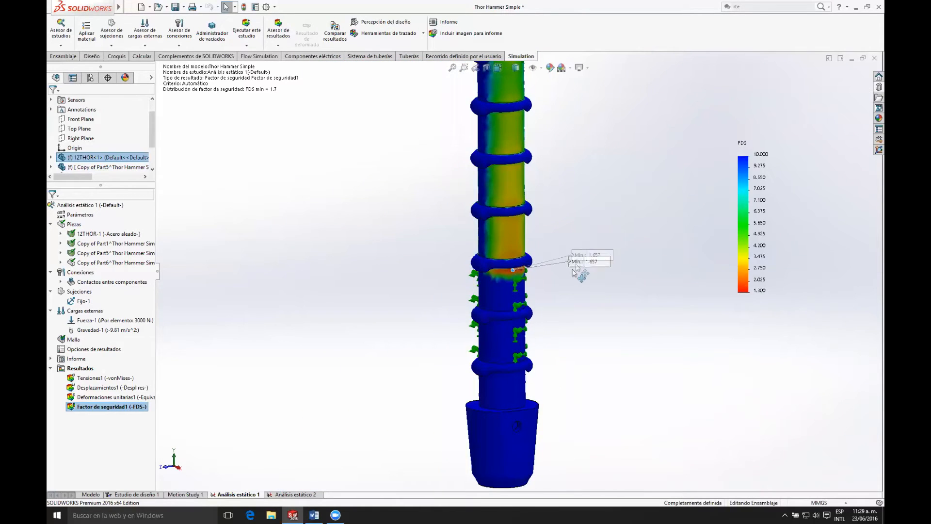
{"action": "left_click_drag", "start_coordinate": [575, 270], "coordinate": [568, 288]}
- Examine the minimum safety factor point on the handle surface where the fixed region begins, at close range and in context
{"action": "scroll", "coordinate": [557, 269], "scroll_direction": "down", "scroll_amount": 3}
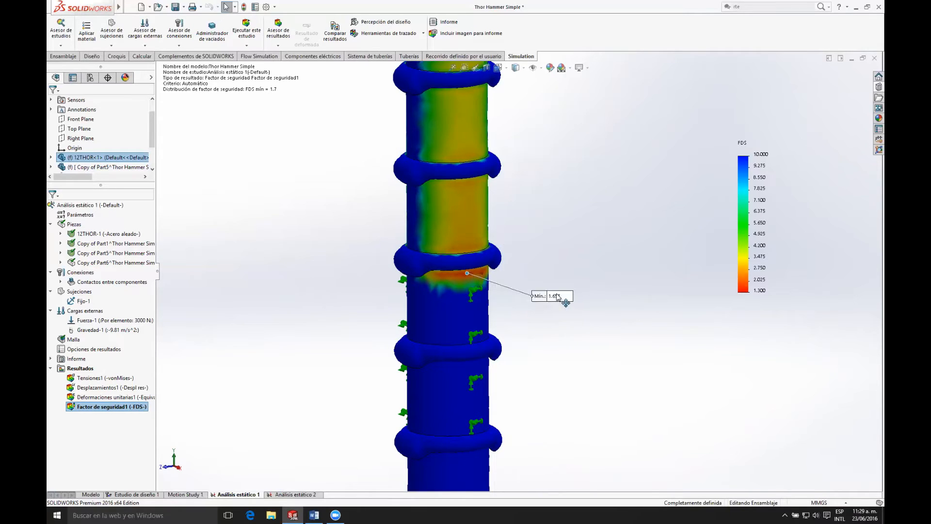
{"action": "scroll", "coordinate": [471, 268], "scroll_direction": "down", "scroll_amount": 5}
{"action": "scroll", "coordinate": [463, 266], "scroll_direction": "down", "scroll_amount": 2}
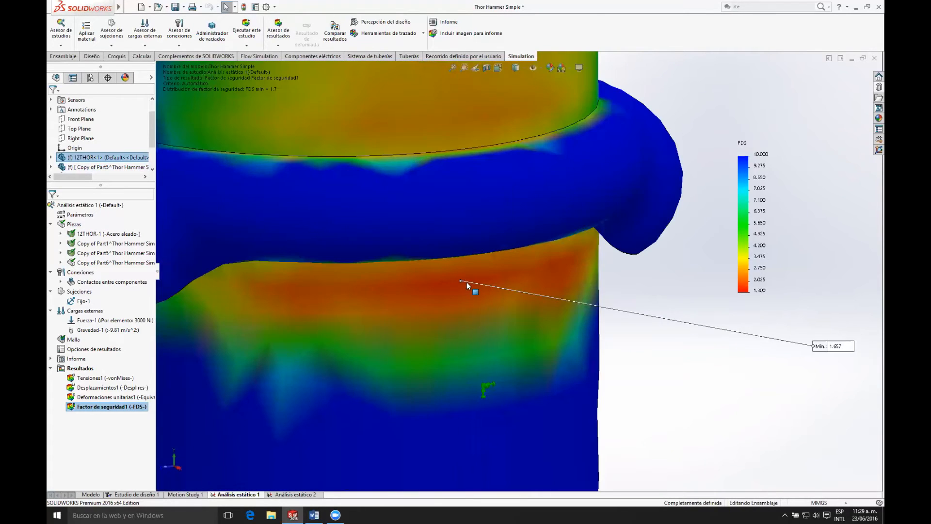
{"action": "scroll", "coordinate": [461, 284], "scroll_direction": "down", "scroll_amount": 4}
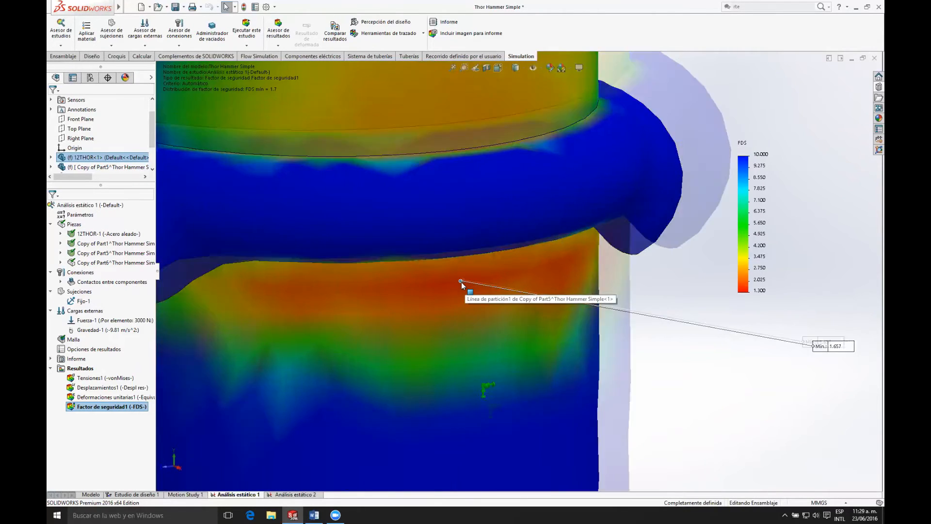
{"action": "scroll", "coordinate": [489, 277], "scroll_direction": "up", "scroll_amount": 6}
{"action": "left_click", "coordinate": [528, 393]}
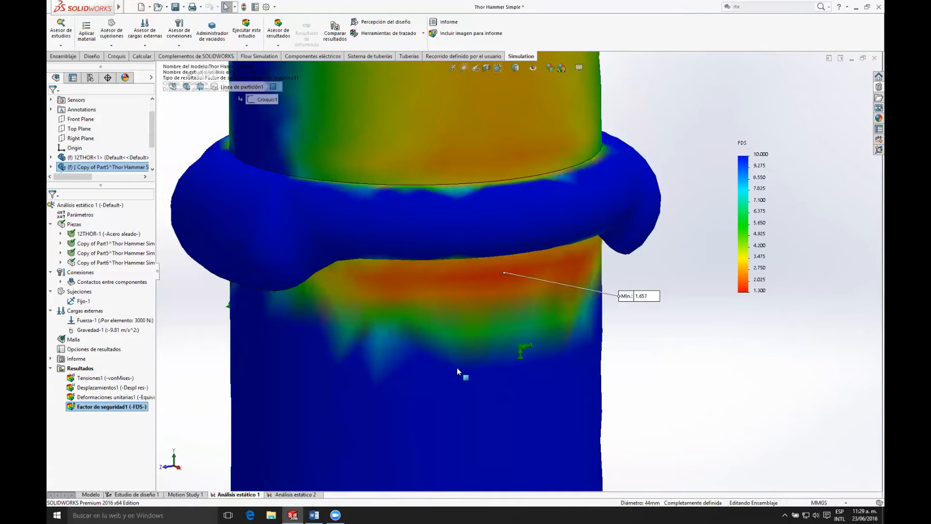
{"action": "scroll", "coordinate": [514, 320], "scroll_direction": "up", "scroll_amount": 10}
{"action": "scroll", "coordinate": [553, 284], "scroll_direction": "up", "scroll_amount": 2}
{"action": "scroll", "coordinate": [535, 271], "scroll_direction": "down", "scroll_amount": 3}
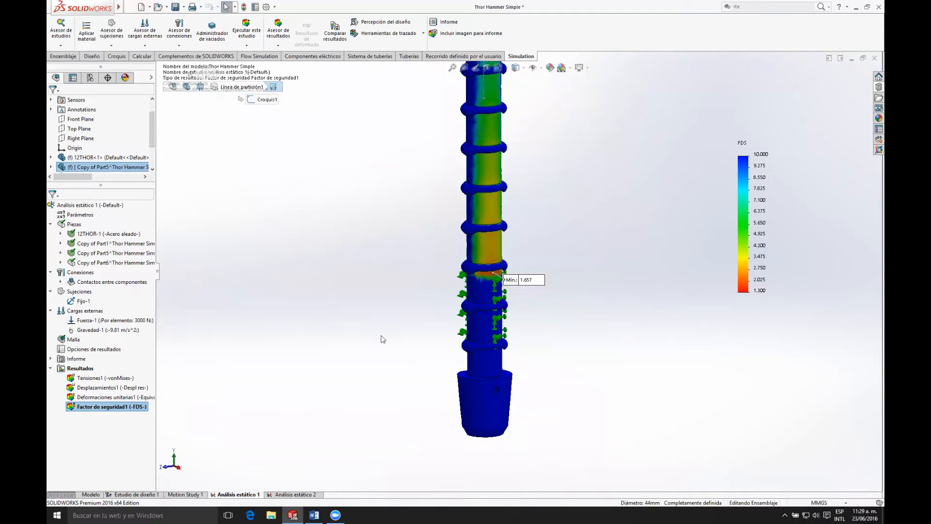
- Section the Factor de seguridad1 plot with the Front Plane, offsetting the cut about 91.25 mm through the handle
{"action": "right_click", "coordinate": [108, 410]}
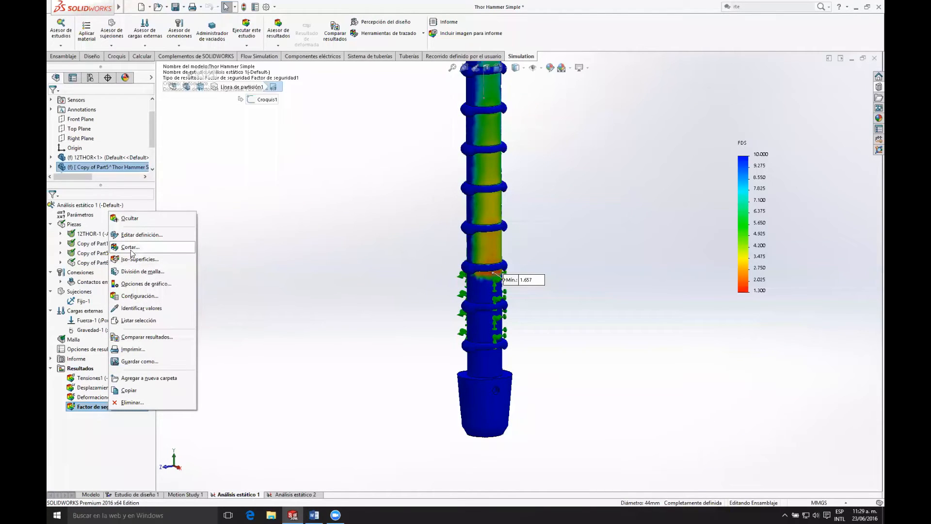
{"action": "left_click", "coordinate": [131, 250]}
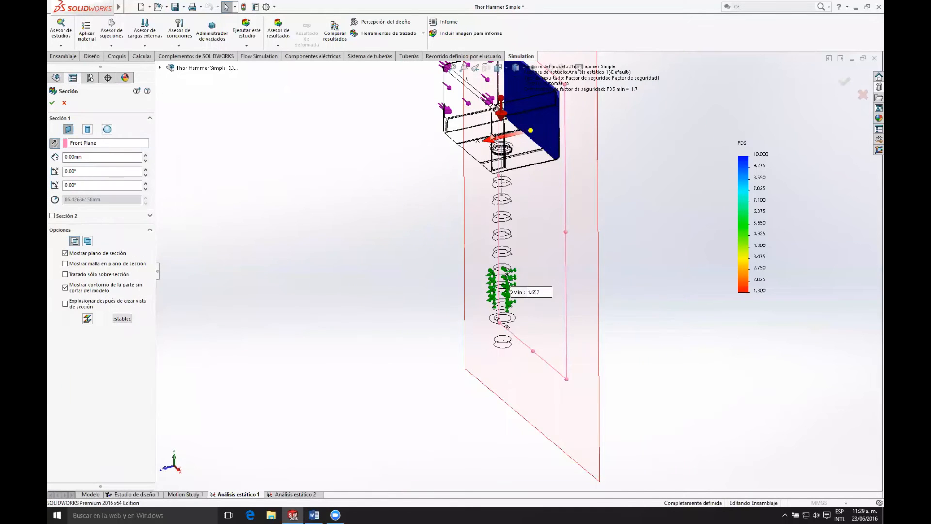
{"action": "left_click_drag", "start_coordinate": [467, 146], "coordinate": [456, 146]}
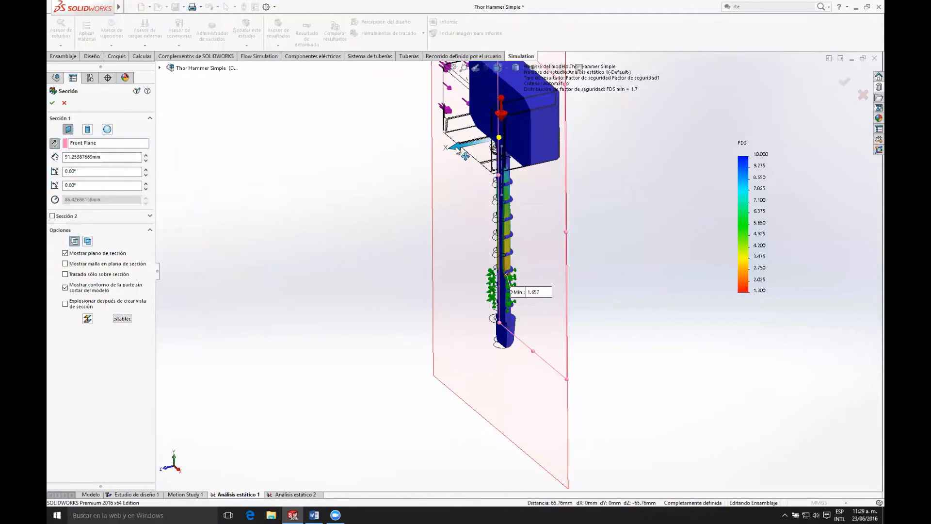
- Examine the safety factor distribution inside the sectioned handle around the minimum point below the ring
{"action": "middle_click_drag", "start_coordinate": [628, 322], "coordinate": [565, 276]}
{"action": "scroll", "coordinate": [469, 268], "scroll_direction": "down", "scroll_amount": 10}
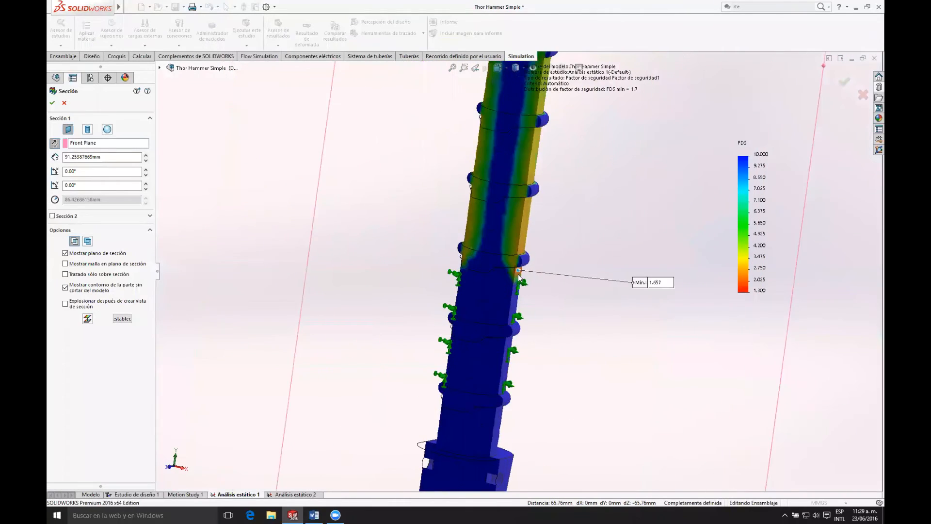
{"action": "scroll", "coordinate": [506, 258], "scroll_direction": "down", "scroll_amount": 5}
{"action": "middle_click_drag", "start_coordinate": [562, 315], "coordinate": [588, 310]}
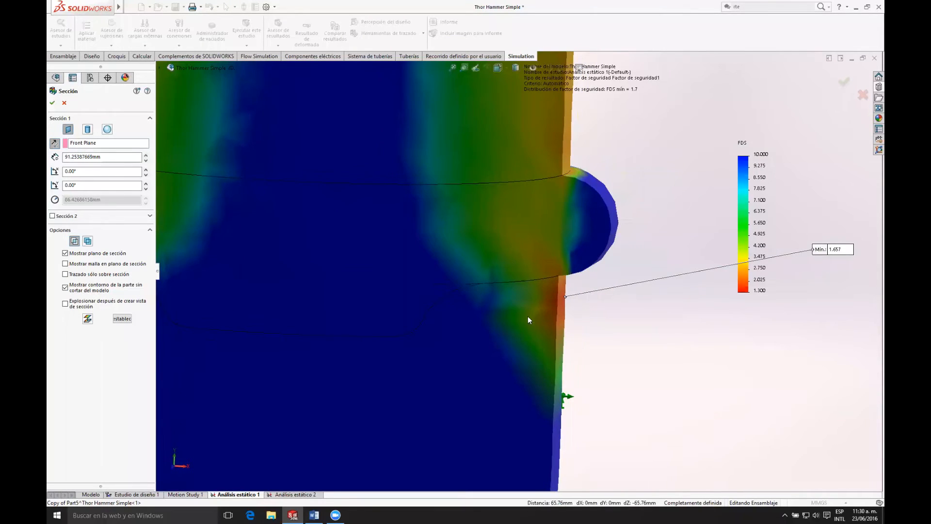
{"action": "scroll", "coordinate": [523, 312], "scroll_direction": "up", "scroll_amount": 6}
{"action": "scroll", "coordinate": [484, 154], "scroll_direction": "up", "scroll_amount": 8}
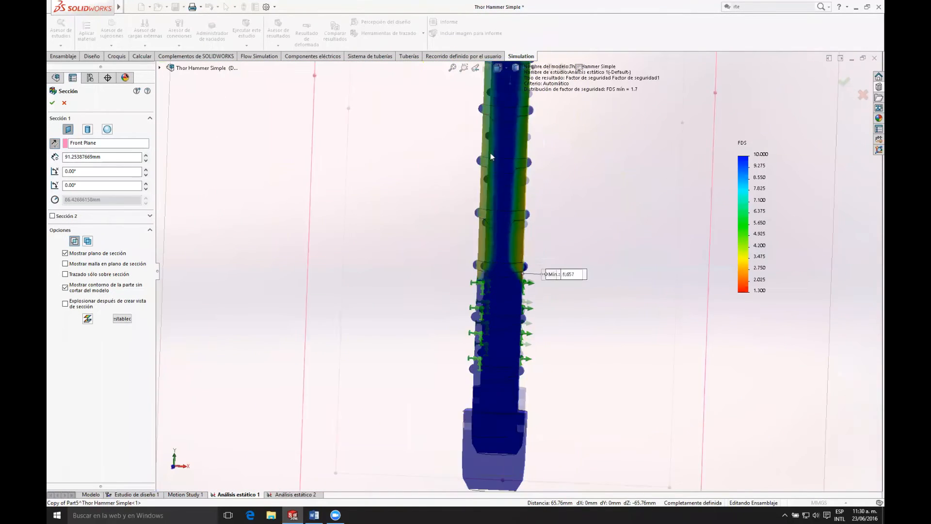
- Compare the sectioned handle's safety factor from the head down to the fixed region, and discard the section
{"action": "scroll", "coordinate": [517, 155], "scroll_direction": "down", "scroll_amount": 3}
{"action": "scroll", "coordinate": [517, 154], "scroll_direction": "down", "scroll_amount": 2}
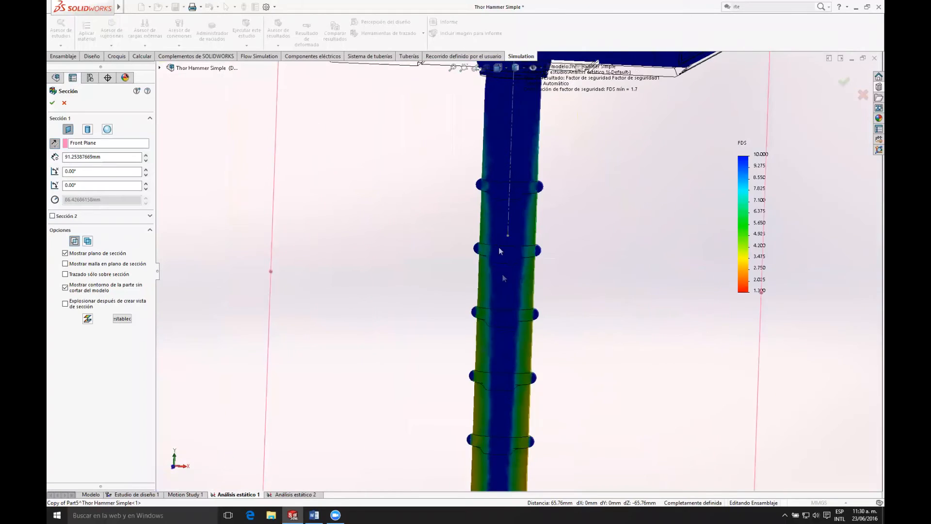
{"action": "scroll", "coordinate": [499, 246], "scroll_direction": "up", "scroll_amount": 4}
{"action": "scroll", "coordinate": [516, 350], "scroll_direction": "down", "scroll_amount": 5}
{"action": "scroll", "coordinate": [516, 350], "scroll_direction": "down", "scroll_amount": 8}
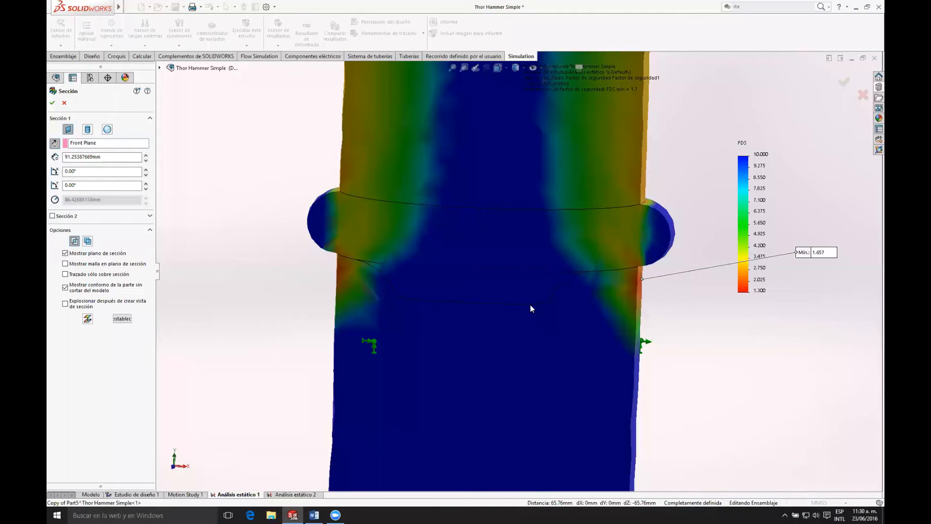
{"action": "left_click", "coordinate": [64, 102]}
- Cut the Factor de seguridad1 plot with a mesh section on the Front Plane, offset about 92.37 mm through the handle
{"action": "middle_click_drag", "start_coordinate": [365, 261], "coordinate": [349, 286]}
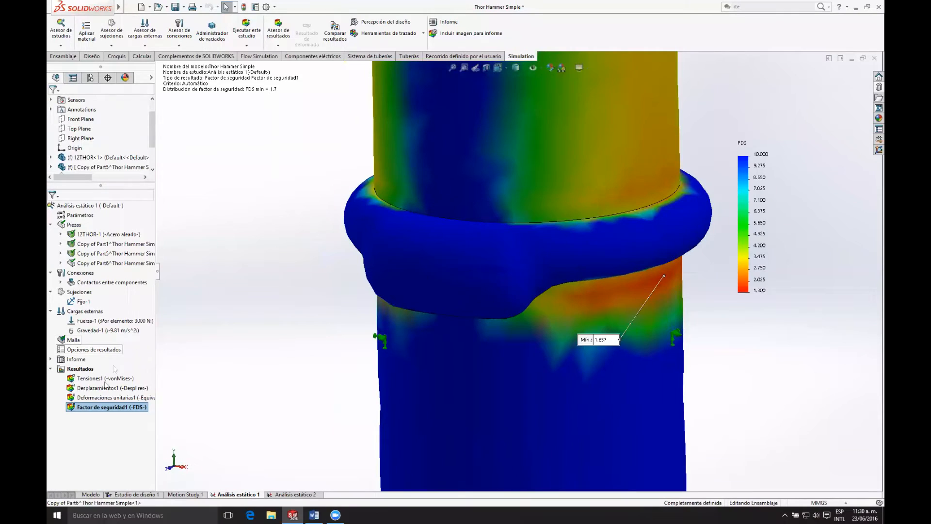
{"action": "right_click", "coordinate": [105, 407]}
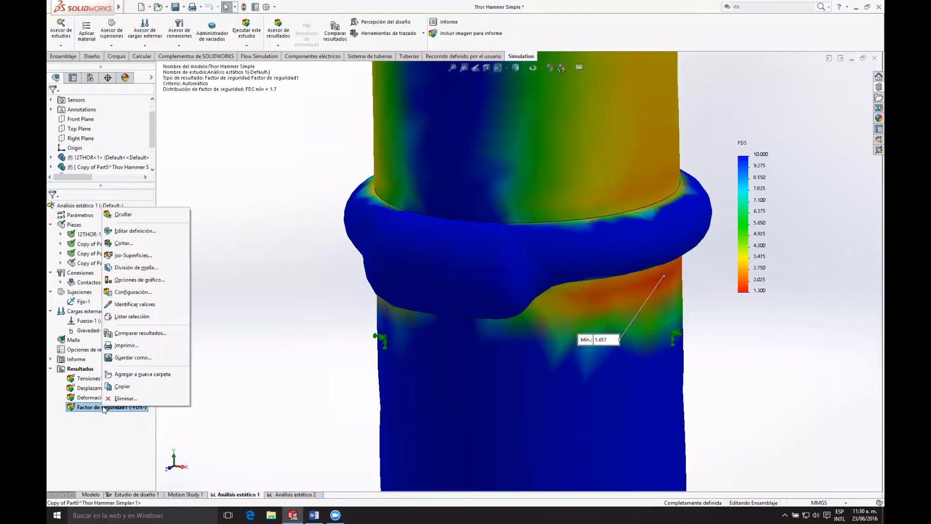
{"action": "left_click", "coordinate": [151, 269]}
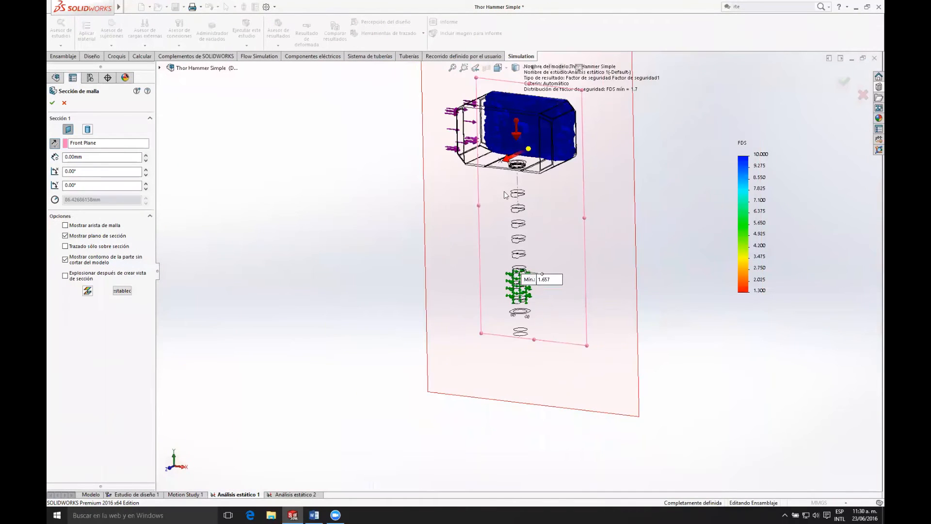
{"action": "left_click_drag", "start_coordinate": [509, 164], "coordinate": [469, 182]}
{"action": "scroll", "coordinate": [527, 256], "scroll_direction": "down", "scroll_amount": 5}
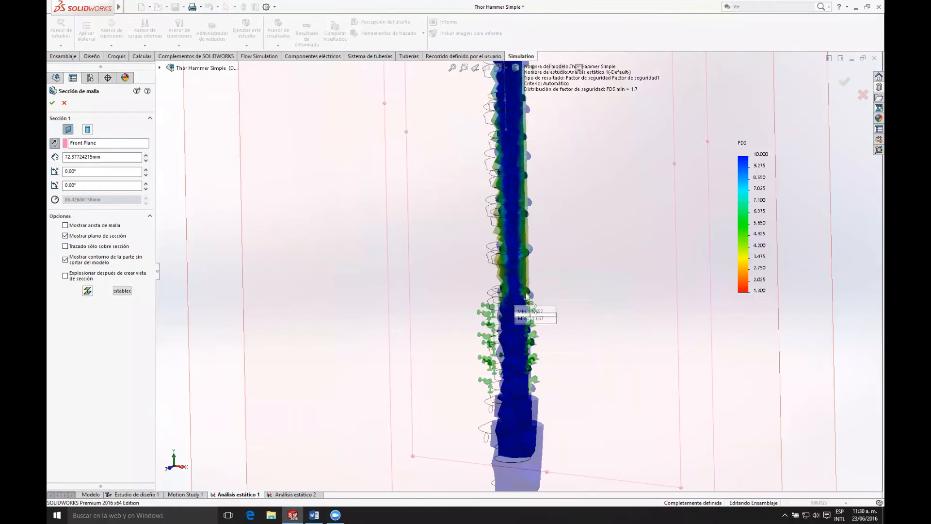
{"action": "scroll", "coordinate": [530, 301], "scroll_direction": "up", "scroll_amount": 6}
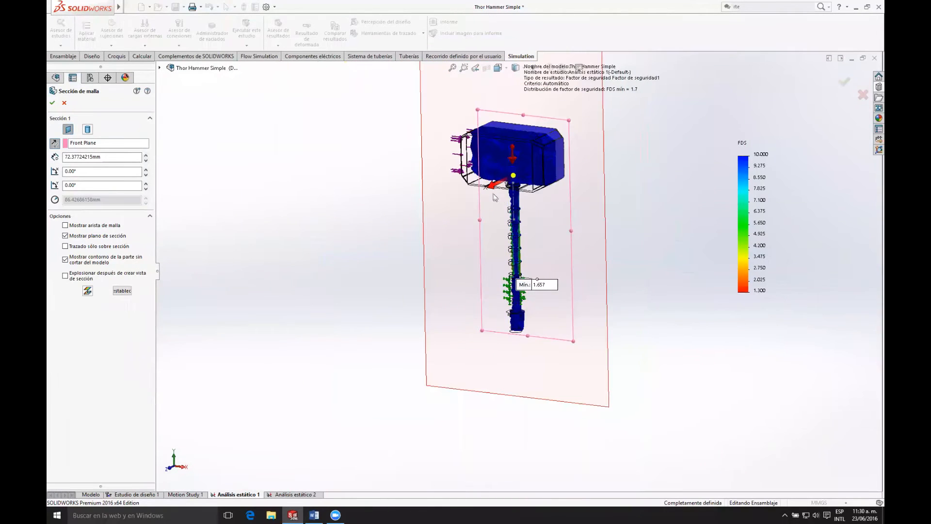
{"action": "left_click_drag", "start_coordinate": [492, 189], "coordinate": [482, 193]}
- Inspect the safety factor across the cut mesh elements inside the handle, especially around the minimum point
{"action": "scroll", "coordinate": [490, 199], "scroll_direction": "down", "scroll_amount": 10}
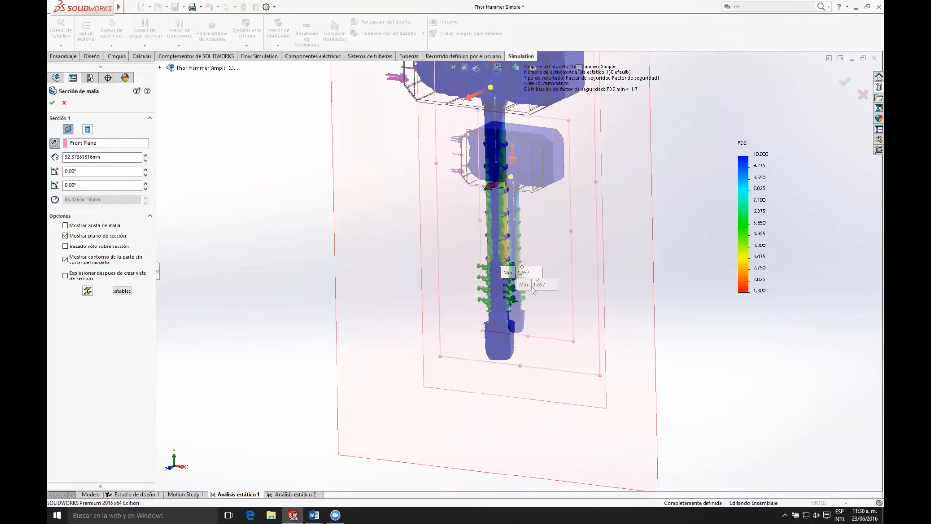
{"action": "middle_click_drag", "start_coordinate": [479, 245], "coordinate": [447, 193]}
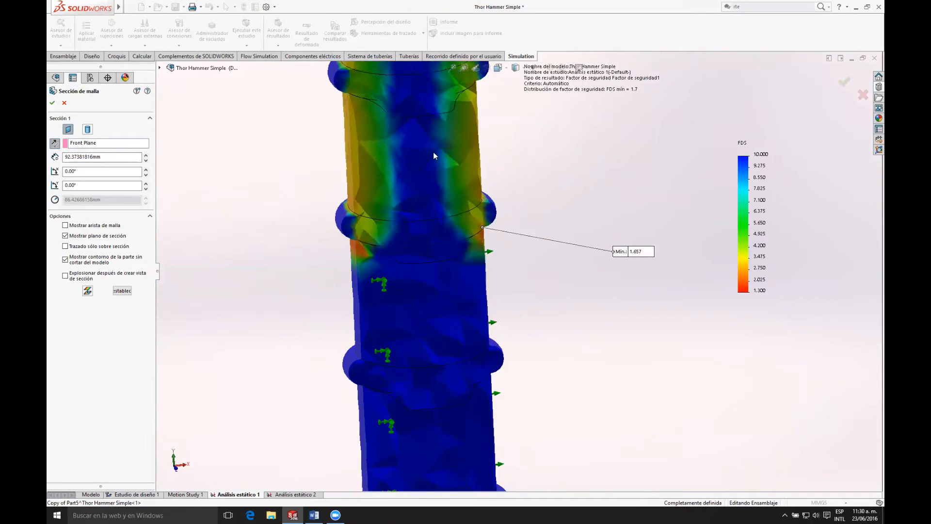
{"action": "scroll", "coordinate": [436, 160], "scroll_direction": "up", "scroll_amount": 5}
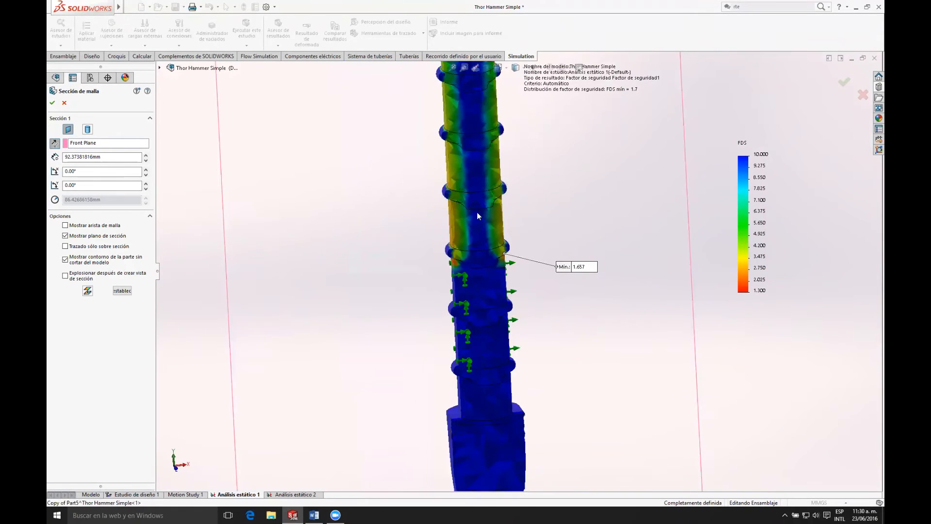
{"action": "scroll", "coordinate": [494, 257], "scroll_direction": "down", "scroll_amount": 10}
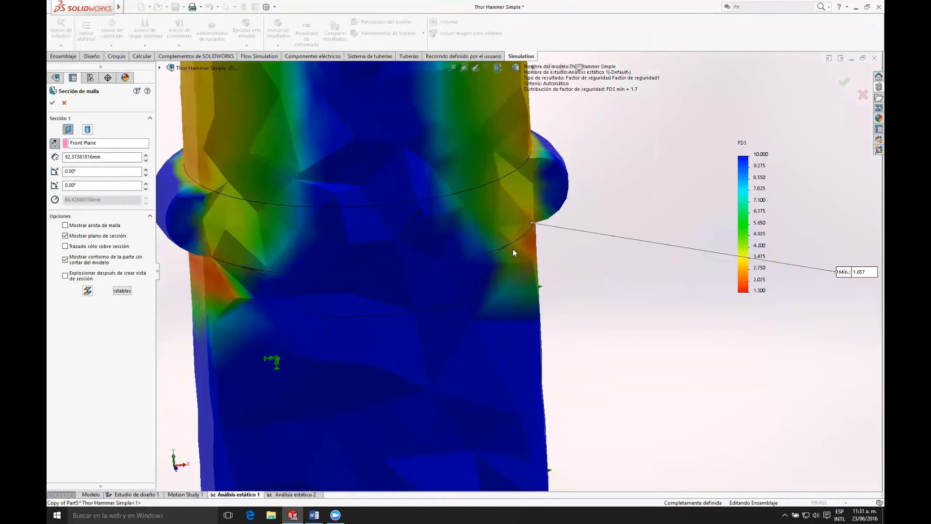
{"action": "middle_click_drag", "start_coordinate": [539, 228], "coordinate": [553, 167]}
{"action": "scroll", "coordinate": [556, 273], "scroll_direction": "up", "scroll_amount": 3}
{"action": "scroll", "coordinate": [558, 167], "scroll_direction": "up", "scroll_amount": 5}
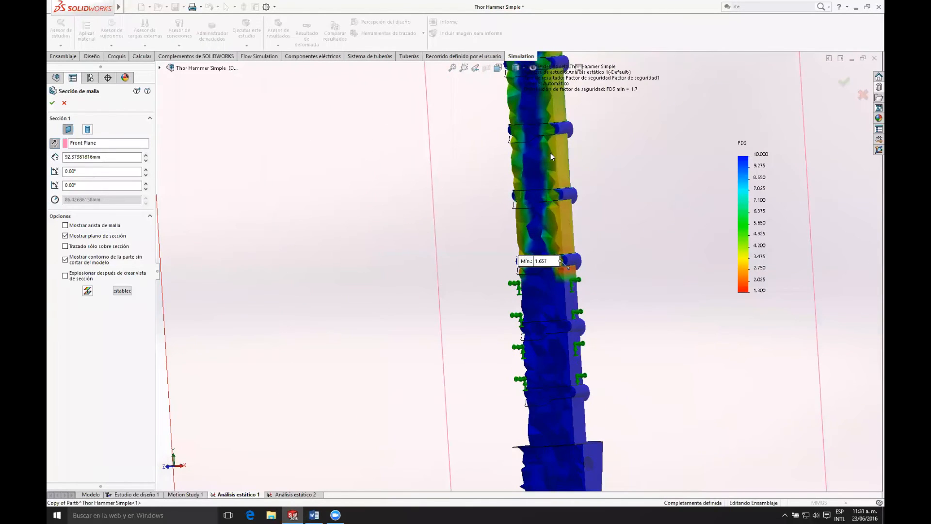
- Compare the mesh-sectioned safety factor along the handle with that of the hammer head, and discard the mesh section
{"action": "scroll", "coordinate": [546, 159], "scroll_direction": "down", "scroll_amount": 3}
{"action": "middle_click_drag", "start_coordinate": [525, 101], "coordinate": [525, 124]}
{"action": "scroll", "coordinate": [526, 124], "scroll_direction": "down", "scroll_amount": 5}
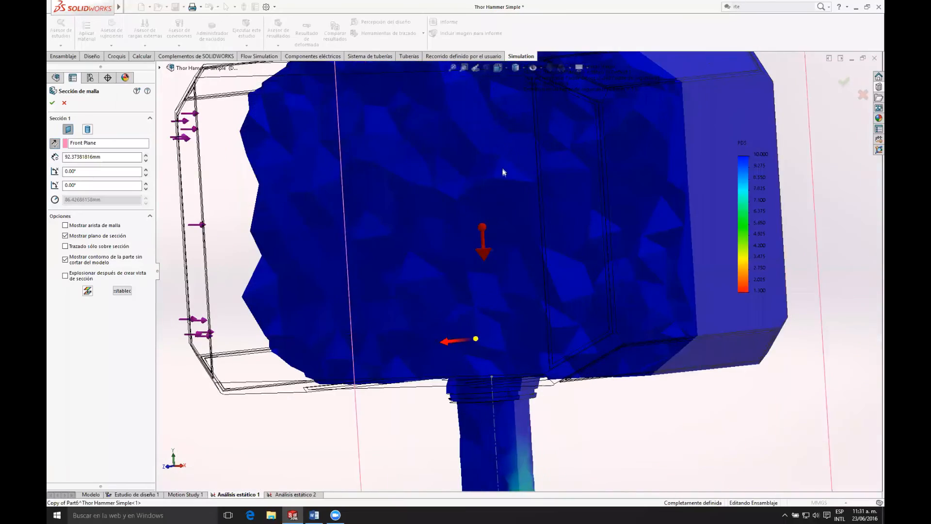
{"action": "middle_click_drag", "start_coordinate": [551, 167], "coordinate": [515, 176]}
{"action": "scroll", "coordinate": [515, 175], "scroll_direction": "up", "scroll_amount": 5}
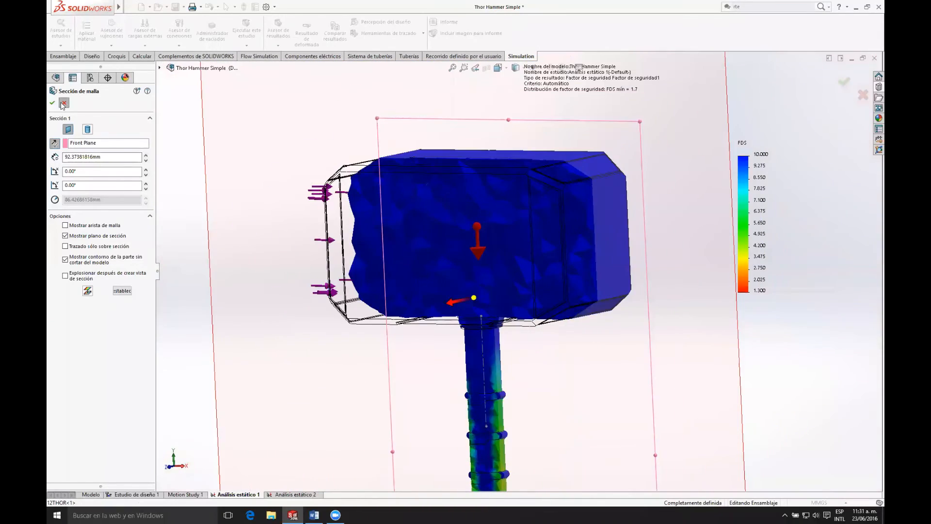
{"action": "left_click", "coordinate": [122, 290]}
- Cut the Factor de seguridad1 plot with an iso-surface at about 5.13 and view the whole hammer
{"action": "right_click", "coordinate": [119, 408]}
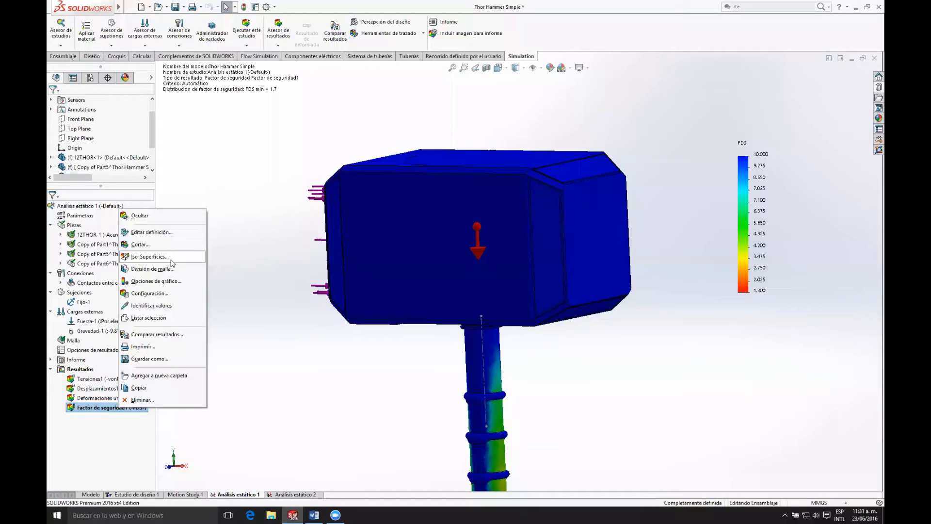
{"action": "left_click", "coordinate": [171, 260]}
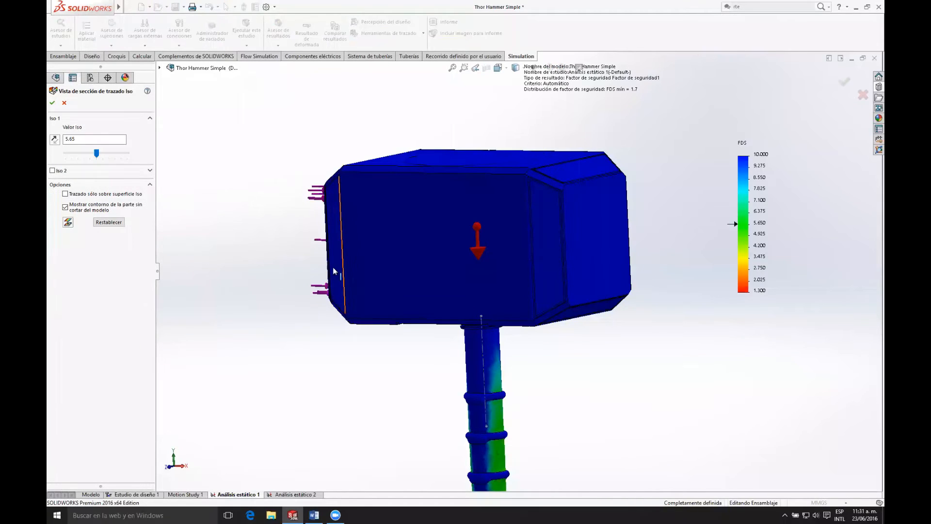
{"action": "left_click_drag", "start_coordinate": [93, 155], "coordinate": [94, 156]}
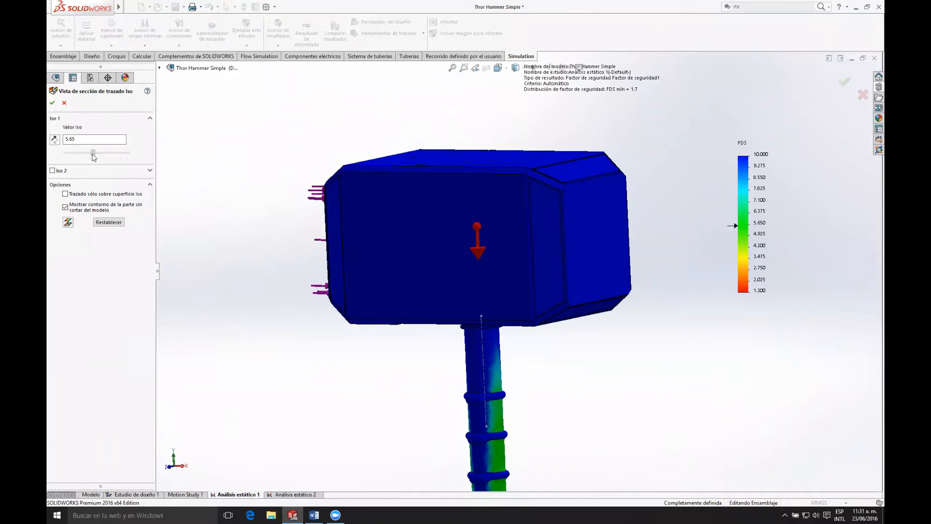
{"action": "scroll", "coordinate": [468, 302], "scroll_direction": "up", "scroll_amount": 5}
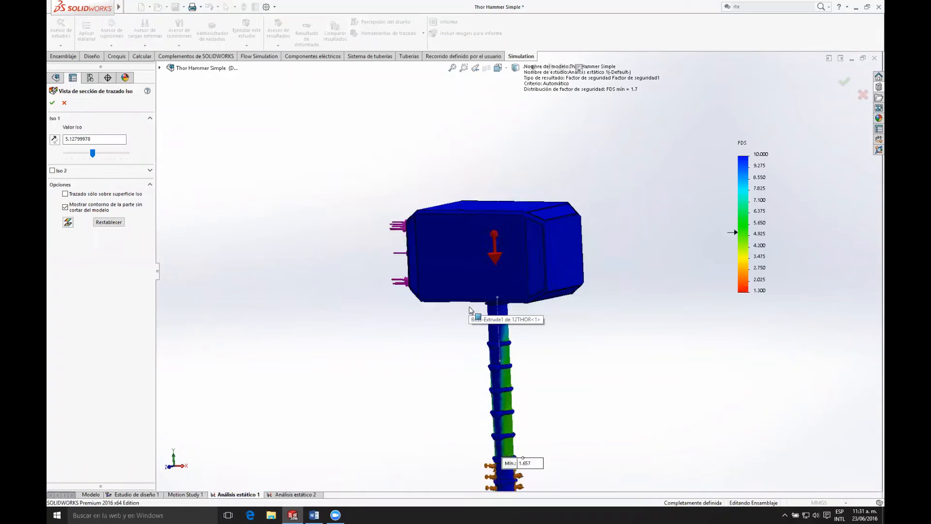
{"action": "scroll", "coordinate": [522, 388], "scroll_direction": "down", "scroll_amount": 3}
{"action": "scroll", "coordinate": [528, 379], "scroll_direction": "up", "scroll_amount": 3}
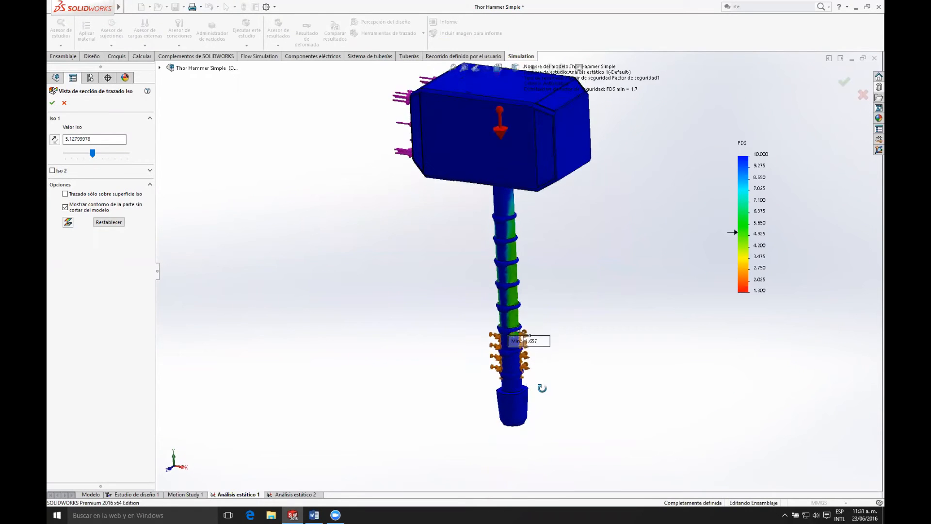
- Try Iso 1 at about 4.17, raise it to about 8.78, and inspect the remaining handle material around the rings and minimum point
{"action": "left_click_drag", "start_coordinate": [92, 154], "coordinate": [81, 157]}
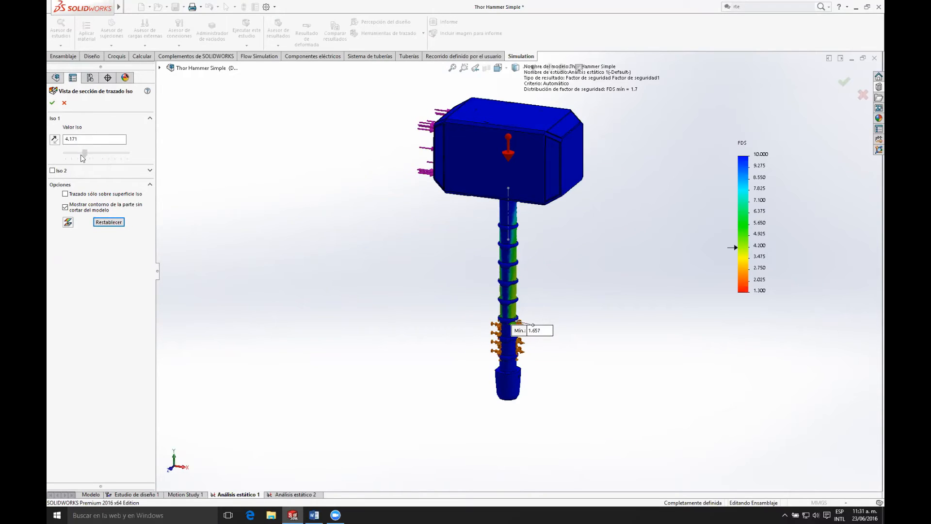
{"action": "left_click", "coordinate": [120, 153]}
{"action": "left_click", "coordinate": [120, 153]}
{"action": "left_click_drag", "start_coordinate": [84, 154], "coordinate": [119, 155]}
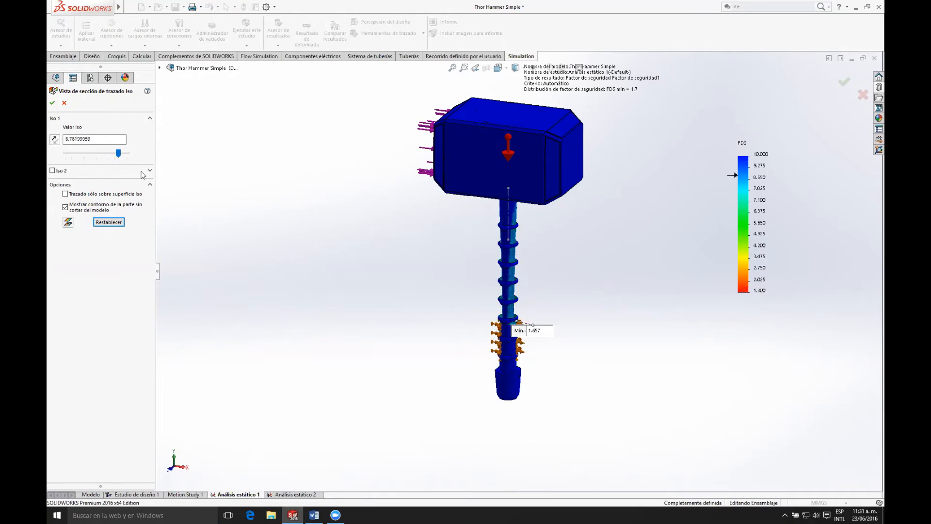
{"action": "scroll", "coordinate": [514, 322], "scroll_direction": "down", "scroll_amount": 5}
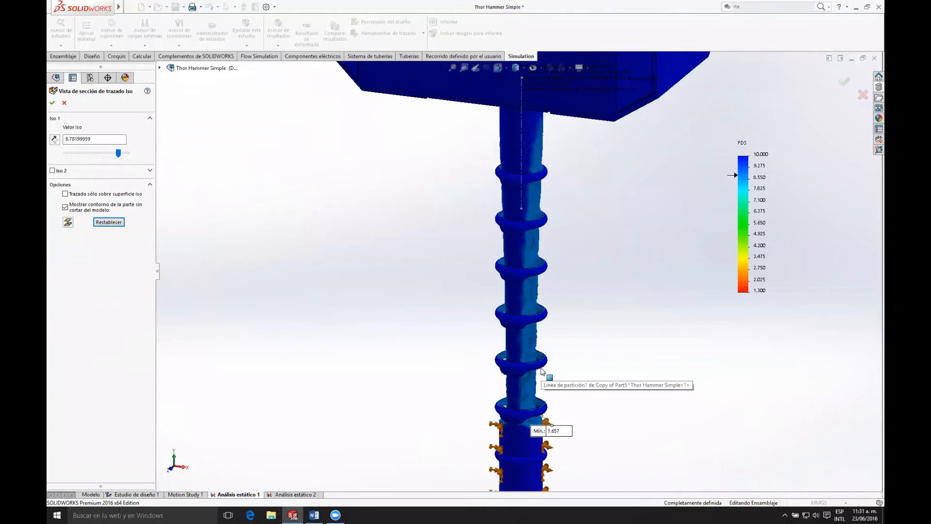
{"action": "scroll", "coordinate": [537, 383], "scroll_direction": "up", "scroll_amount": 3}
{"action": "scroll", "coordinate": [537, 380], "scroll_direction": "down", "scroll_amount": 5}
{"action": "middle_click_drag", "start_coordinate": [517, 247], "coordinate": [552, 220]}
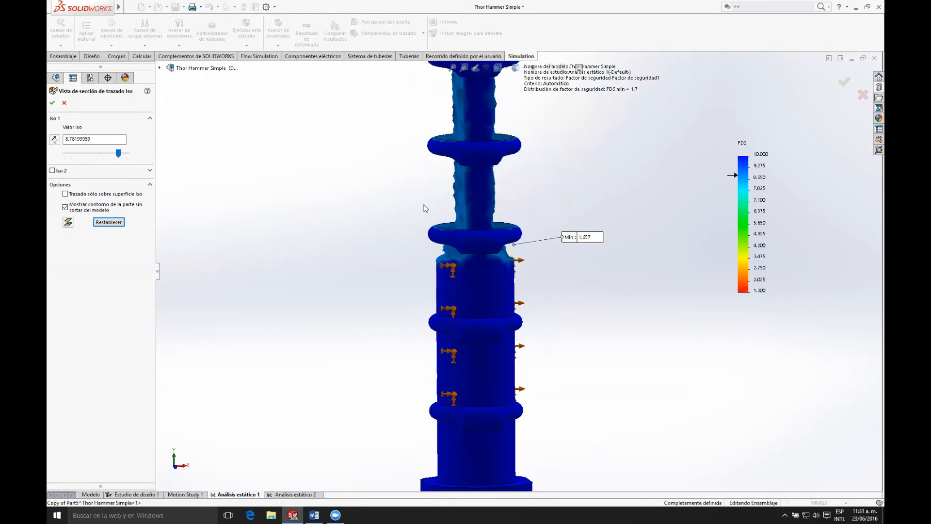
{"action": "scroll", "coordinate": [491, 186], "scroll_direction": "down", "scroll_amount": 3}
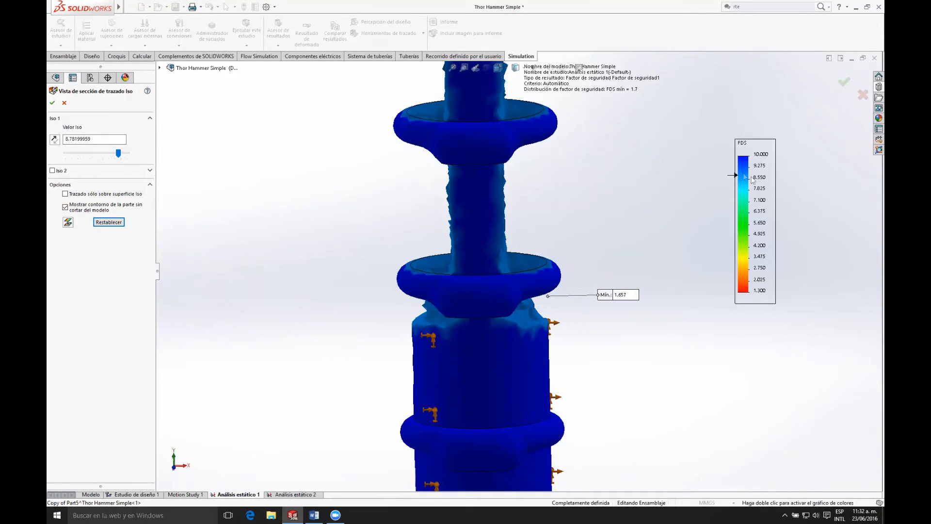
{"action": "mouse_move", "coordinate": [545, 283]}
{"action": "middle_mouse_down"}
{"action": "mouse_move", "coordinate": [499, 281]}
{"action": "mouse_move", "coordinate": [575, 224]}
{"action": "mouse_move", "coordinate": [558, 290]}
{"action": "mouse_move", "coordinate": [543, 301]}
{"action": "middle_mouse_up"}
- Enable a second iso-surface at about 4.61 and lower Iso 1 to about 2.34
{"action": "left_click", "coordinate": [150, 170]}
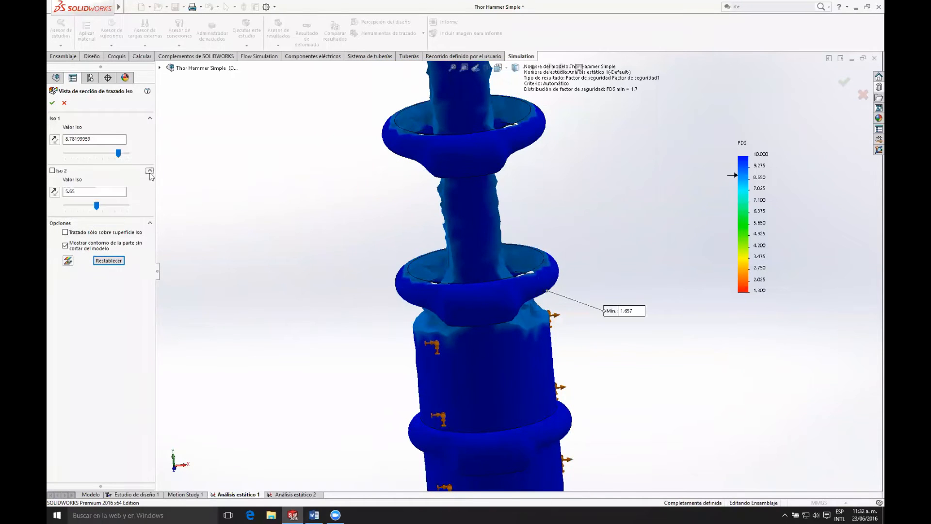
{"action": "left_click", "coordinate": [96, 206]}
{"action": "left_click_drag", "start_coordinate": [96, 208], "coordinate": [78, 205]}
{"action": "left_click", "coordinate": [52, 170]}
{"action": "left_click_drag", "start_coordinate": [79, 207], "coordinate": [91, 207]}
{"action": "left_click", "coordinate": [117, 154]}
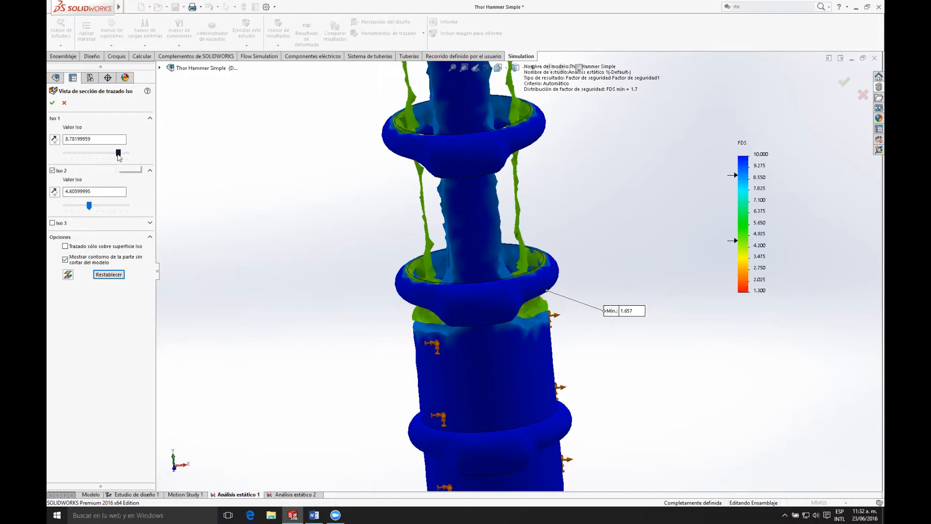
{"action": "left_click_drag", "start_coordinate": [78, 156], "coordinate": [72, 157]}
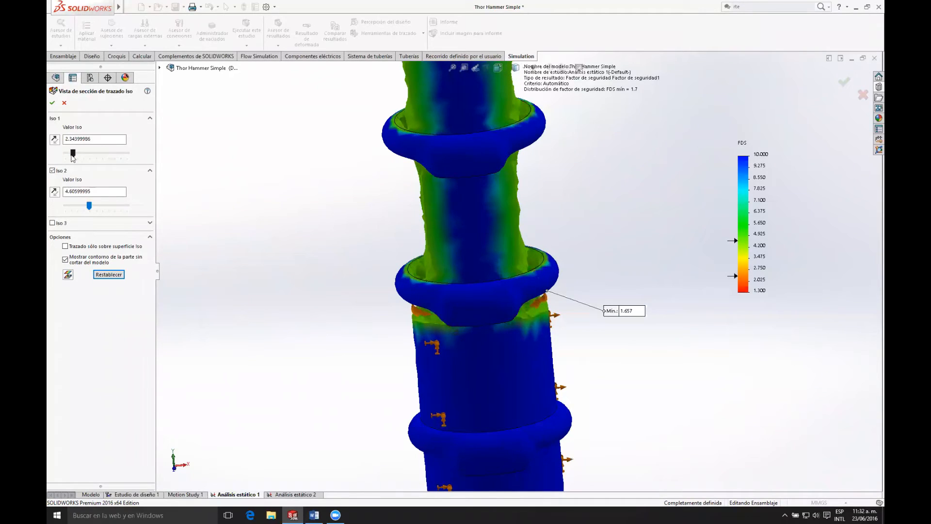
- Turn off the uncut part contour, inspect both iso-surfaces around the handle from another side, and turn the contour back on
{"action": "left_click", "coordinate": [65, 260]}
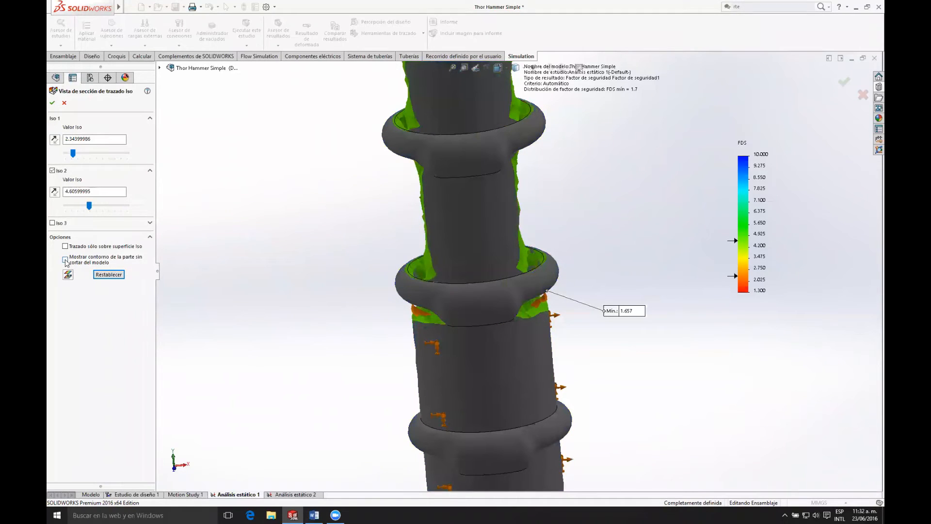
{"action": "middle_click_drag", "start_coordinate": [375, 260], "coordinate": [208, 246]}
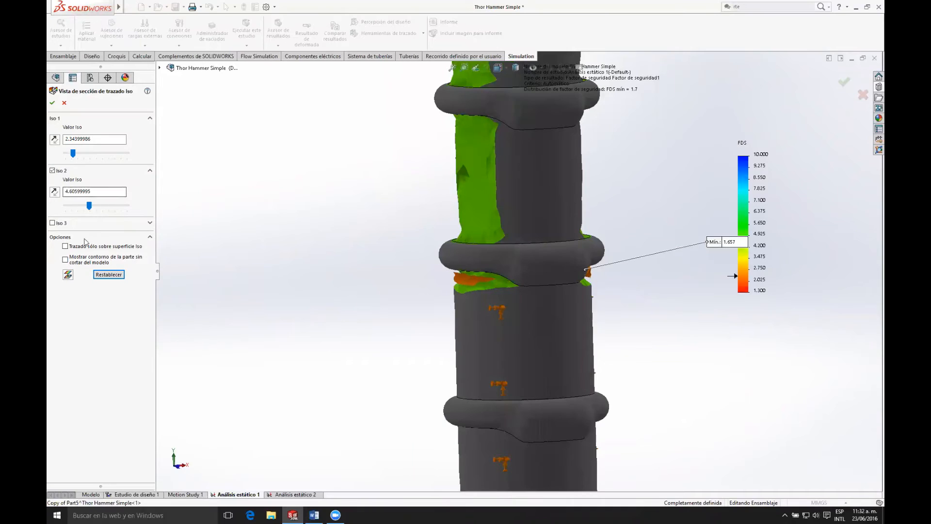
{"action": "left_click", "coordinate": [64, 259]}
- Lower Iso 2 to about 1.39 and discard the iso-surface section
{"action": "mouse_move", "coordinate": [89, 208]}
{"action": "left_mouse_down"}
{"action": "mouse_move", "coordinate": [100, 210]}
{"action": "mouse_move", "coordinate": [65, 205]}
{"action": "left_mouse_up"}
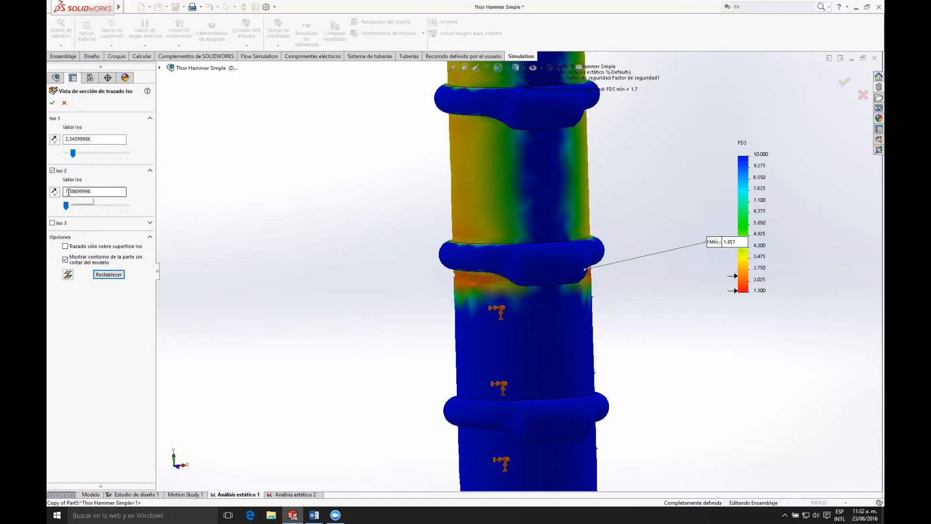
{"action": "left_click", "coordinate": [61, 106]}
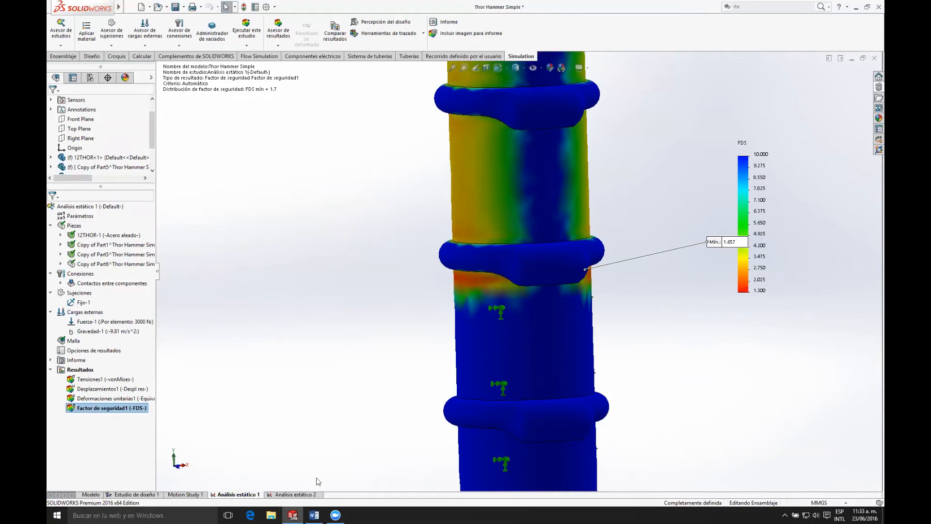
- Switch to the Análisis estático 1 report in Word and go to its cover page with the table of contents
{"action": "mouse_move", "coordinate": [315, 514]}
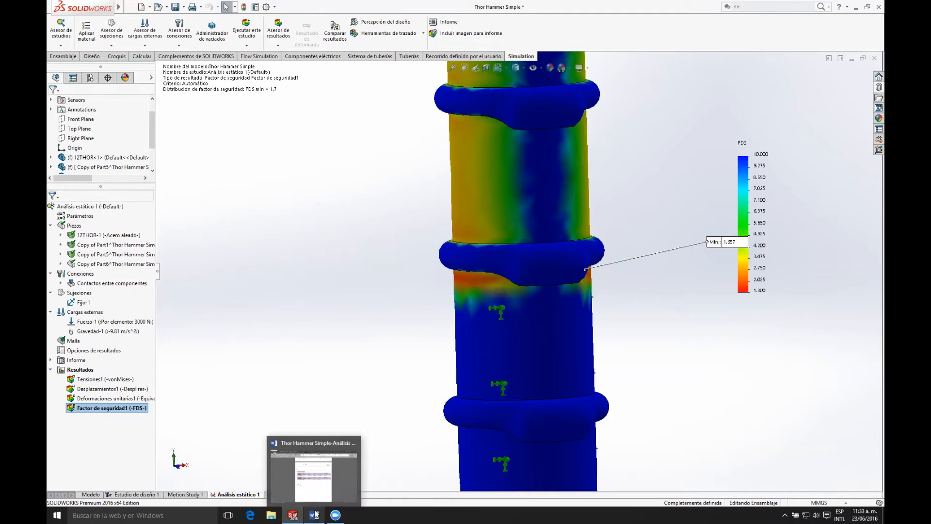
{"action": "left_click", "coordinate": [316, 514]}
{"action": "left_click_drag", "start_coordinate": [871, 363], "coordinate": [871, 82]}
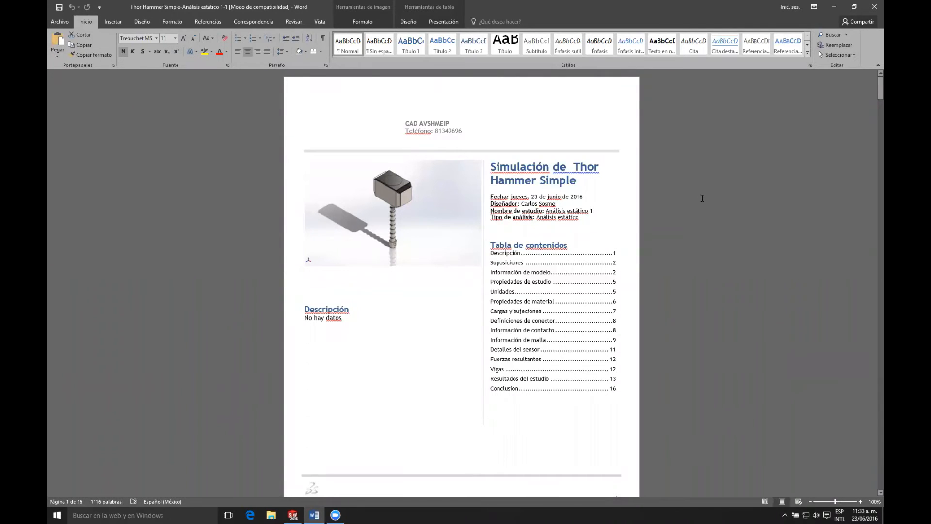
{"action": "left_click", "coordinate": [517, 236]}
- Read through the report's study properties, units, material, loads and fixtures, and mesh information
{"action": "left_click_drag", "start_coordinate": [871, 93], "coordinate": [871, 198]}
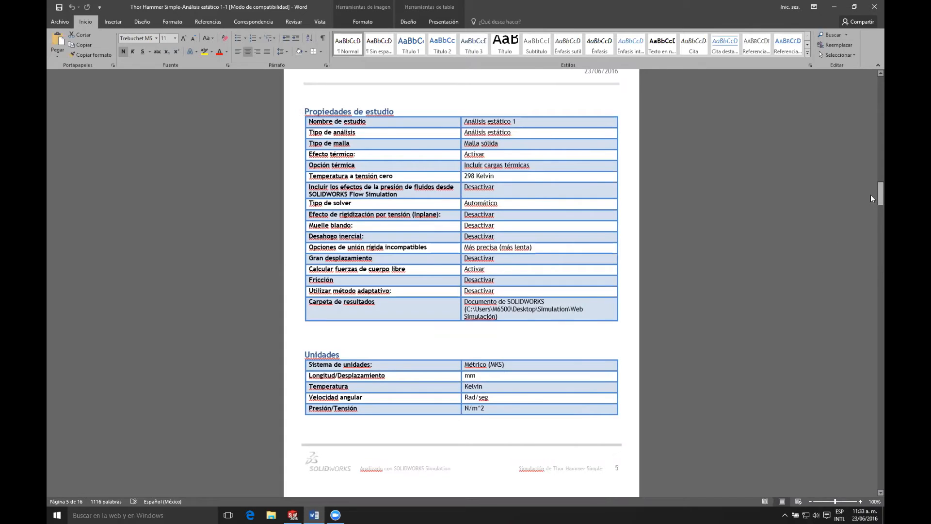
{"action": "left_click_drag", "start_coordinate": [871, 196], "coordinate": [871, 208]}
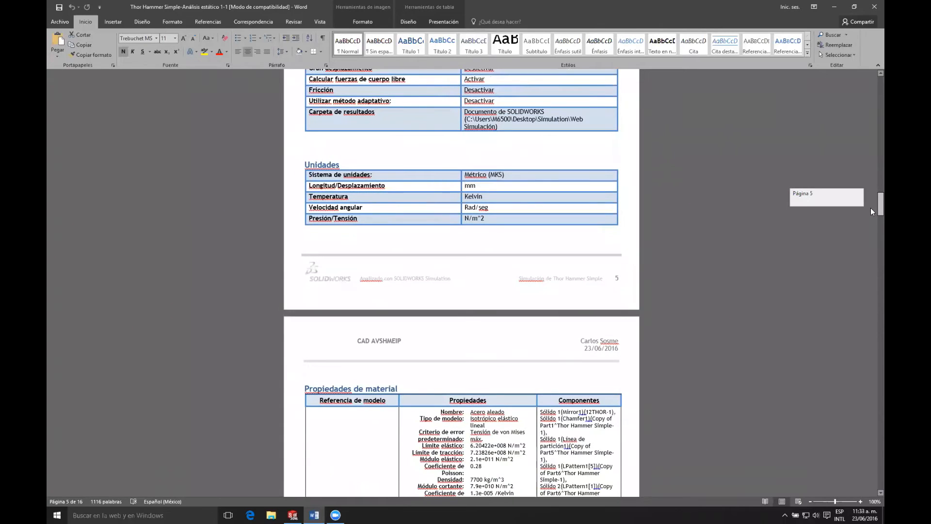
{"action": "left_click_drag", "start_coordinate": [870, 208], "coordinate": [871, 249]}
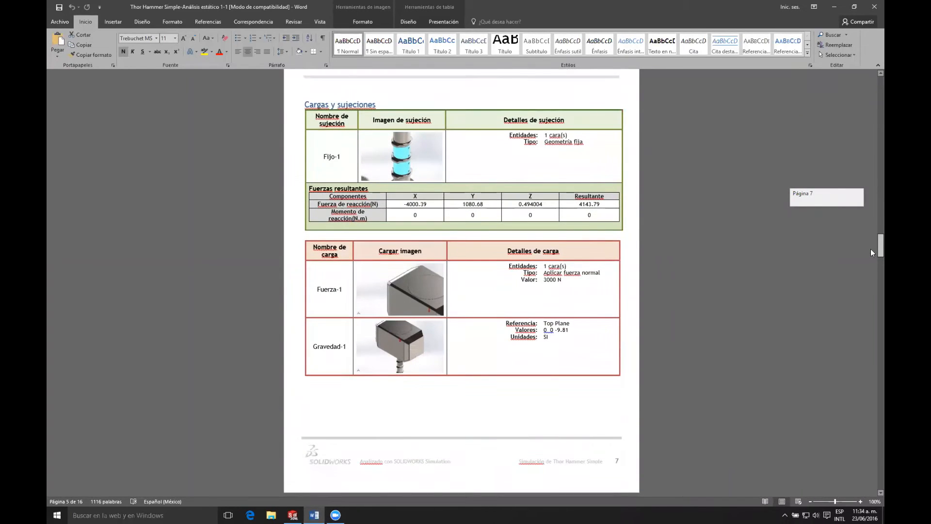
{"action": "left_click_drag", "start_coordinate": [871, 249], "coordinate": [871, 249]}
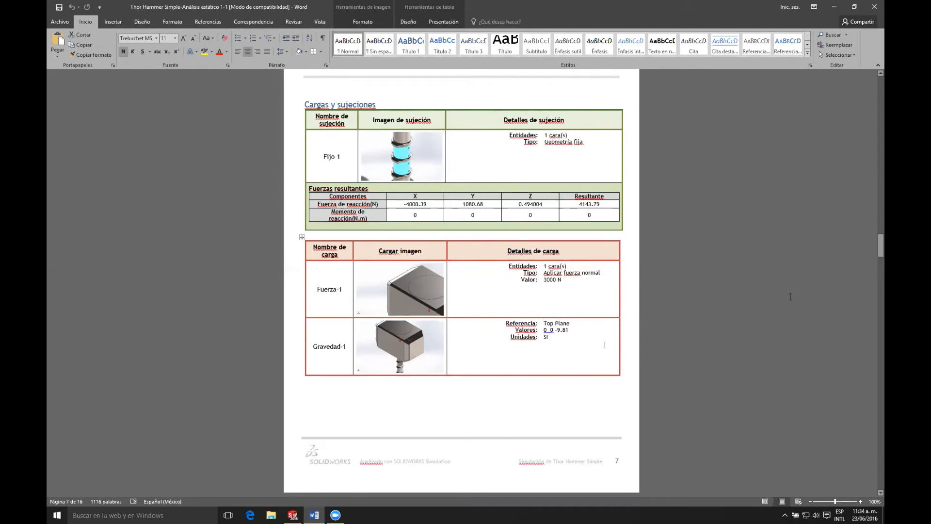
{"action": "left_click_drag", "start_coordinate": [871, 249], "coordinate": [870, 300]}
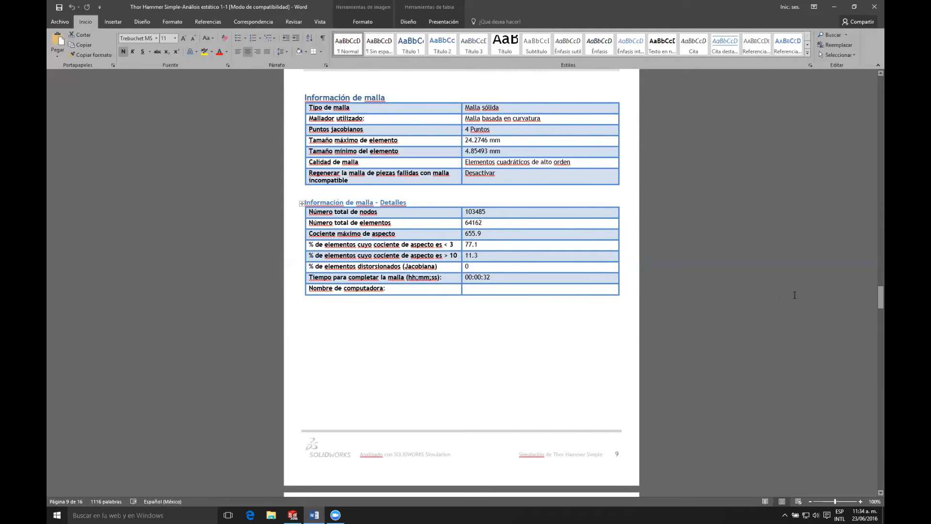
- View the mesh picture, enlarge the report to 228%, and read the Detalles del sensor table
{"action": "left_click_drag", "start_coordinate": [871, 305], "coordinate": [871, 329]}
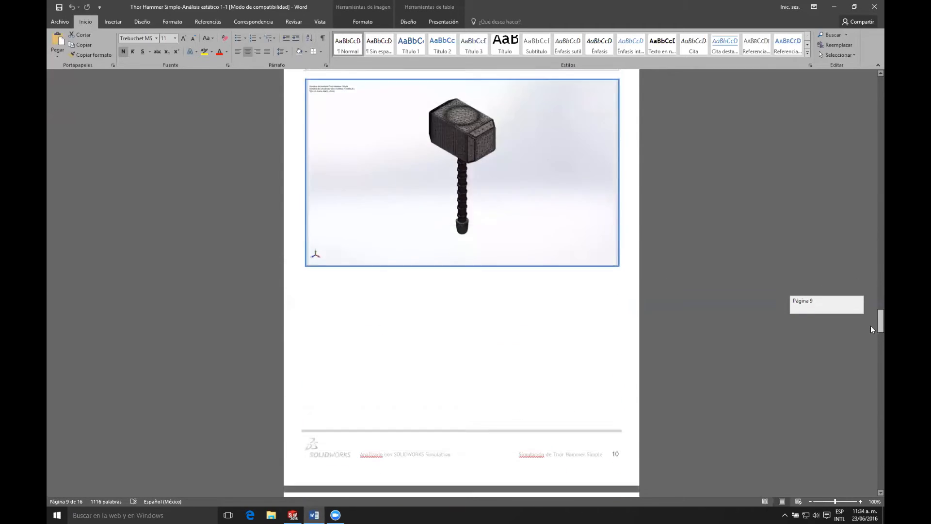
{"action": "left_click", "coordinate": [844, 501]}
{"action": "left_click_drag", "start_coordinate": [873, 313], "coordinate": [873, 342]}
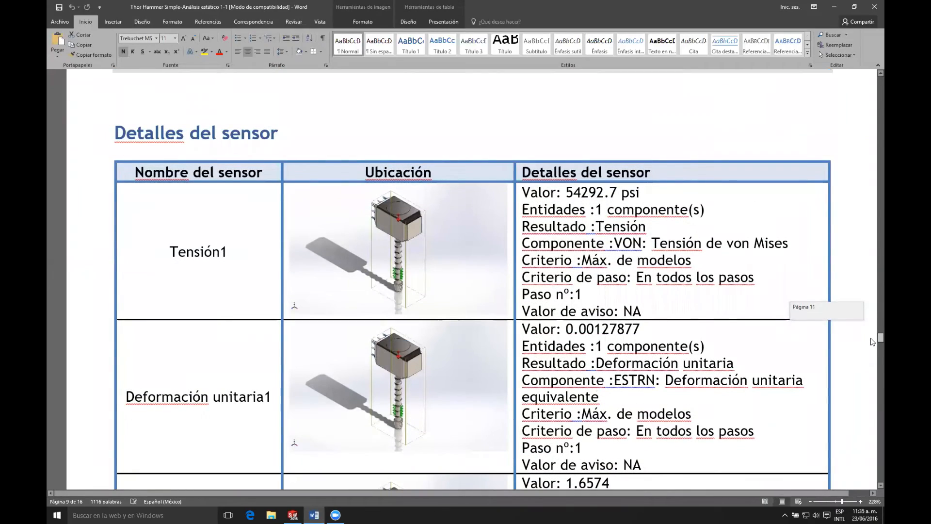
- Review the Resultados del estudio from the von Mises stress plot through the safety factor plot, reducing the zoom to 108%
{"action": "left_click_drag", "start_coordinate": [872, 342], "coordinate": [872, 391]}
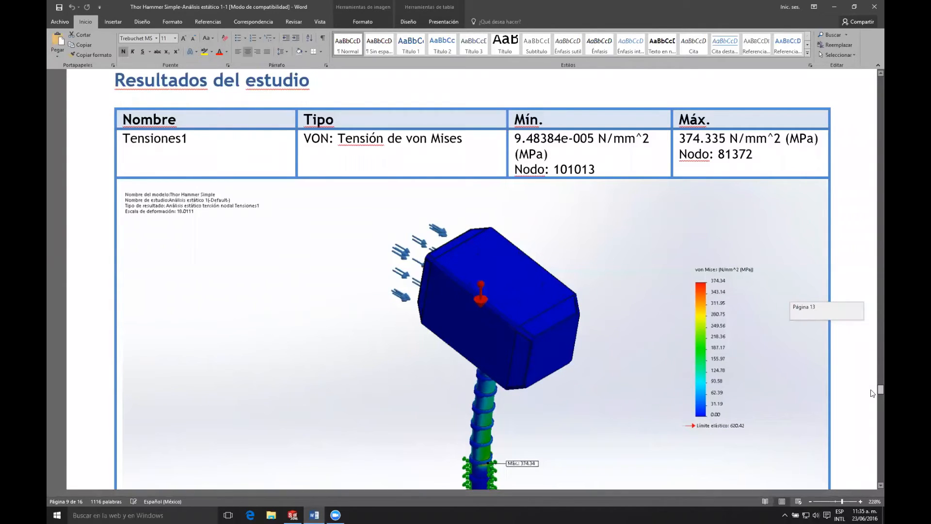
{"action": "mouse_move", "coordinate": [872, 390]}
{"action": "left_mouse_down"}
{"action": "mouse_move", "coordinate": [873, 416]}
{"action": "mouse_move", "coordinate": [872, 389]}
{"action": "left_mouse_up"}
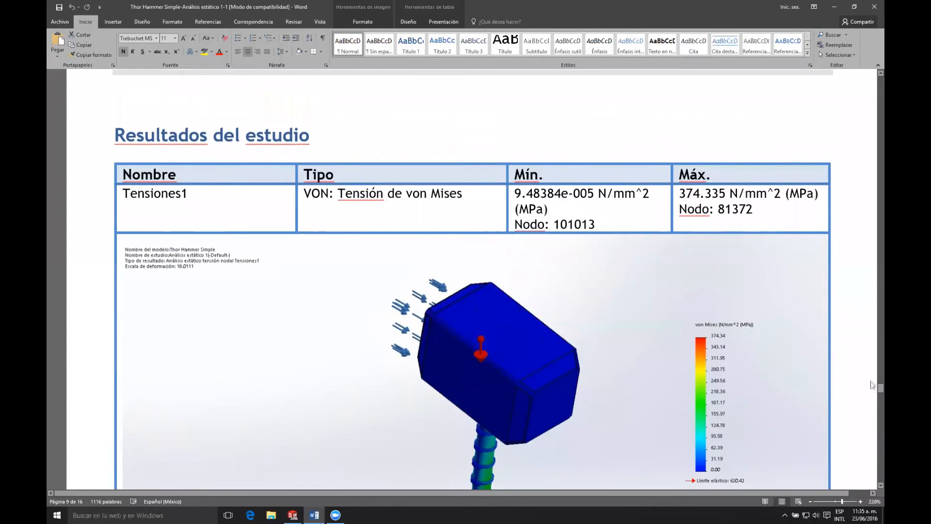
{"action": "left_click_drag", "start_coordinate": [873, 388], "coordinate": [871, 460]}
{"action": "left_click_drag", "start_coordinate": [839, 507], "coordinate": [836, 504]}
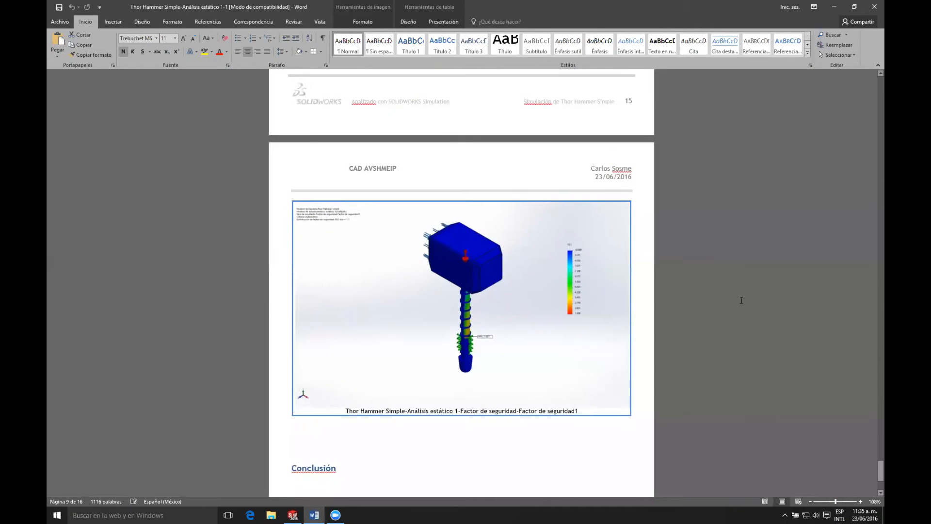
- Place the cursor under the Conclusión heading, and return to the Descripción section on the report's cover page
{"action": "scroll", "coordinate": [563, 246], "scroll_direction": "down", "scroll_amount": 3}
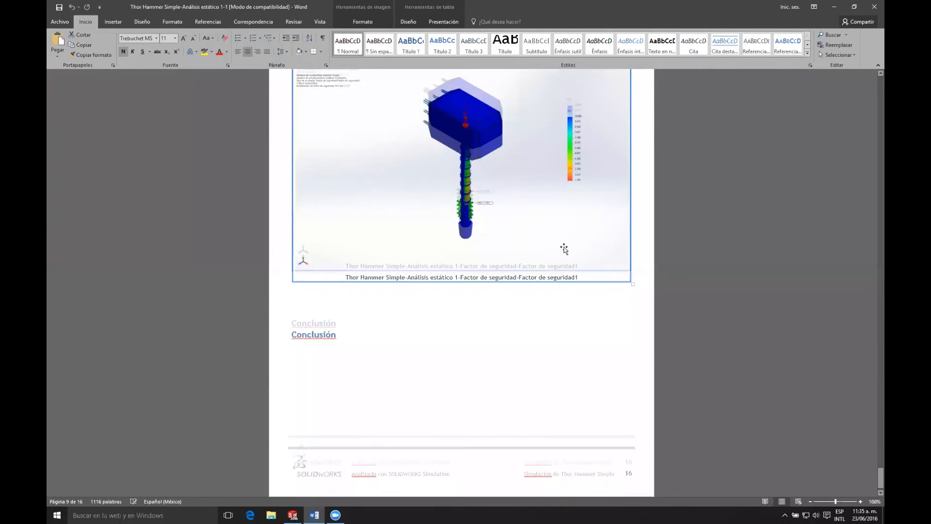
{"action": "left_click", "coordinate": [301, 329]}
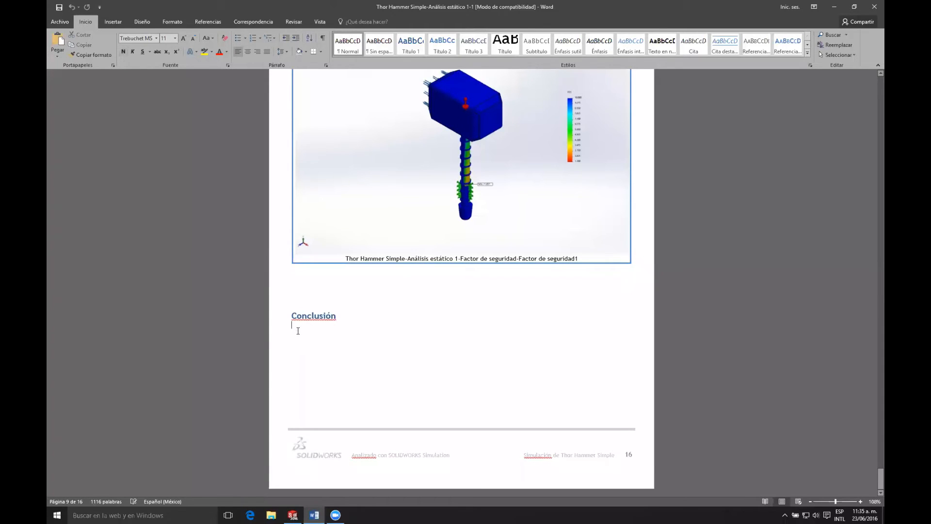
{"action": "scroll", "coordinate": [871, 452], "scroll_direction": "up", "scroll_amount": 1}
{"action": "left_click_drag", "start_coordinate": [871, 479], "coordinate": [870, 87]}
{"action": "scroll", "coordinate": [357, 304], "scroll_direction": "down", "scroll_amount": 1}
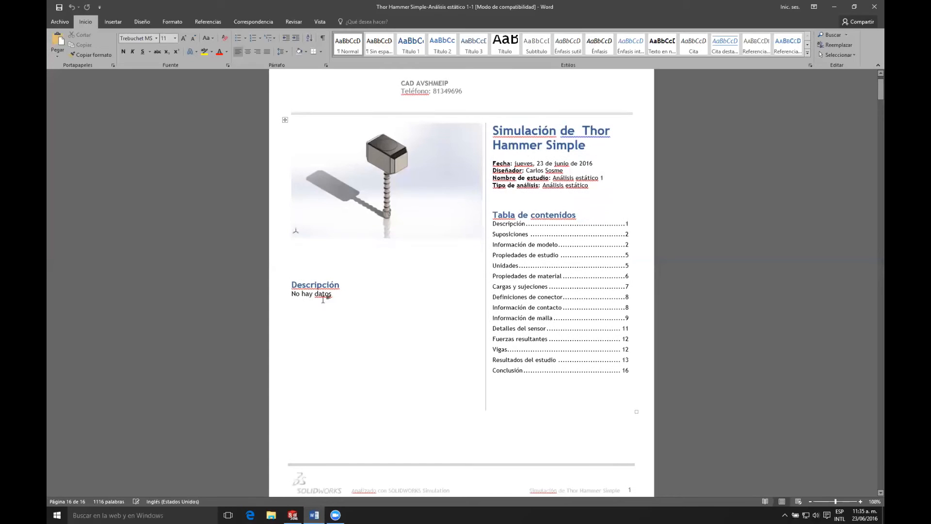
{"action": "scroll", "coordinate": [472, 304], "scroll_direction": "down", "scroll_amount": 6}
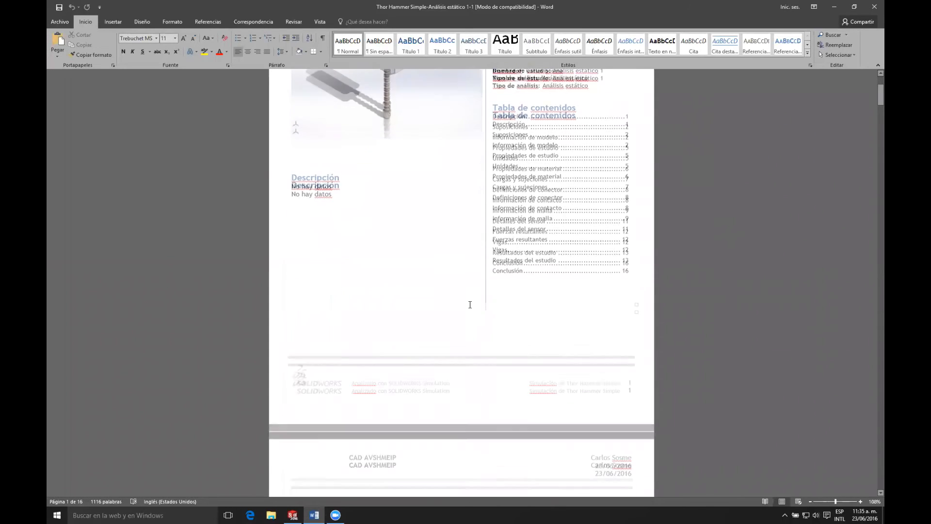
- Review the report's Información de modelo table with the solid's volumetric properties, and return to the cover page
{"action": "scroll", "coordinate": [473, 304], "scroll_direction": "down", "scroll_amount": 8}
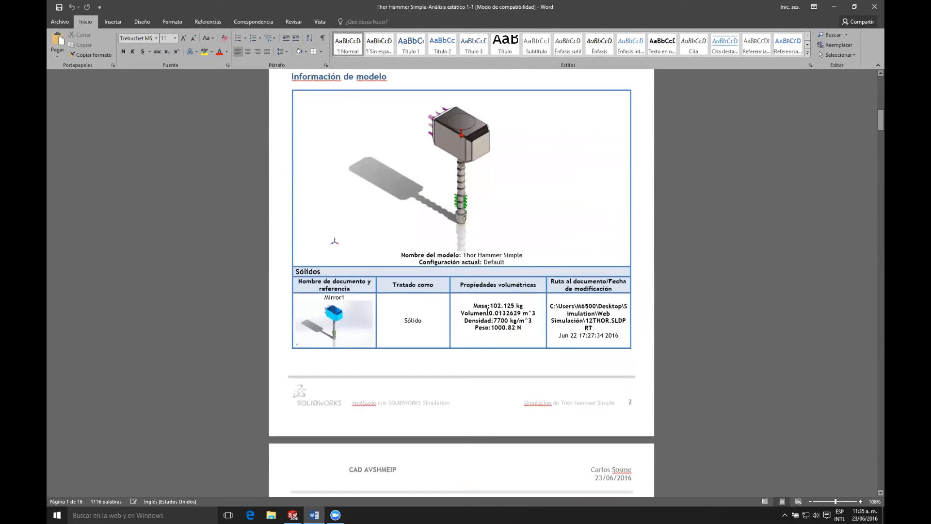
{"action": "left_click", "coordinate": [488, 312]}
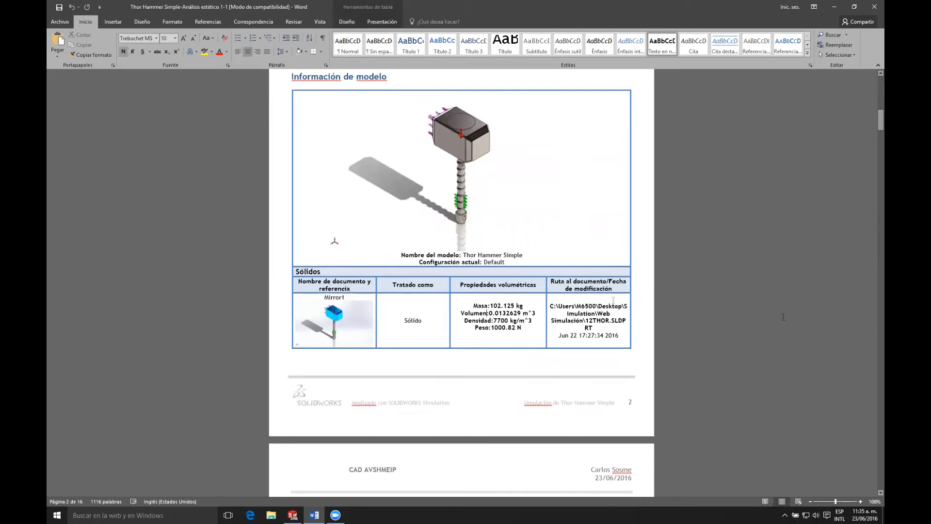
{"action": "left_click_drag", "start_coordinate": [871, 117], "coordinate": [871, 80]}
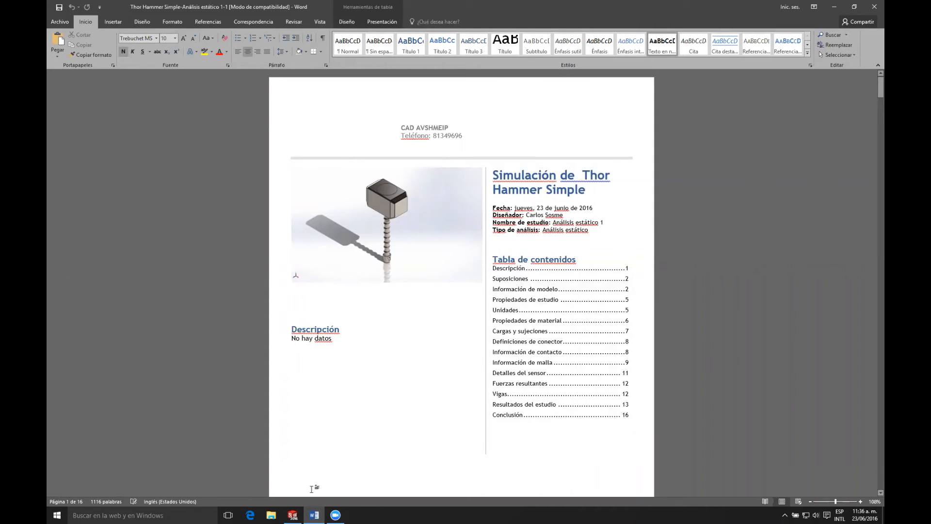
- Switch to SOLIDWORKS, show the whole hammer's safety factor plot, and widen the study tree to fit the full component names
{"action": "mouse_move", "coordinate": [298, 513]}
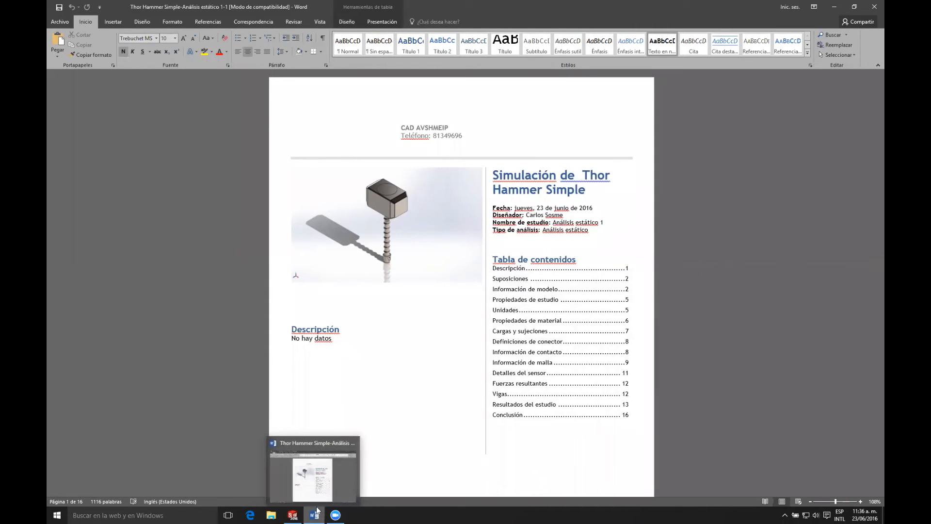
{"action": "left_click", "coordinate": [293, 514]}
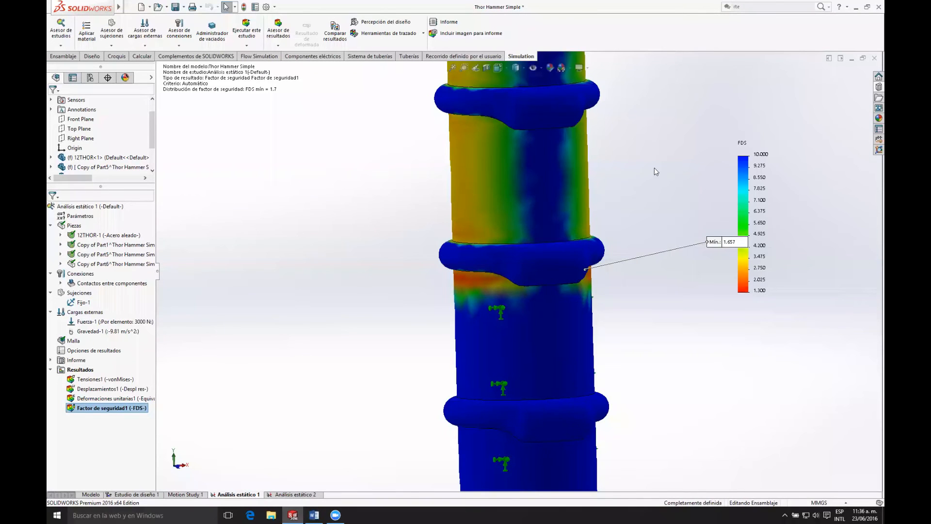
{"action": "scroll", "coordinate": [619, 199], "scroll_direction": "up", "scroll_amount": 8}
{"action": "scroll", "coordinate": [569, 197], "scroll_direction": "up", "scroll_amount": 5}
{"action": "middle_click_drag", "start_coordinate": [567, 200], "coordinate": [507, 291]}
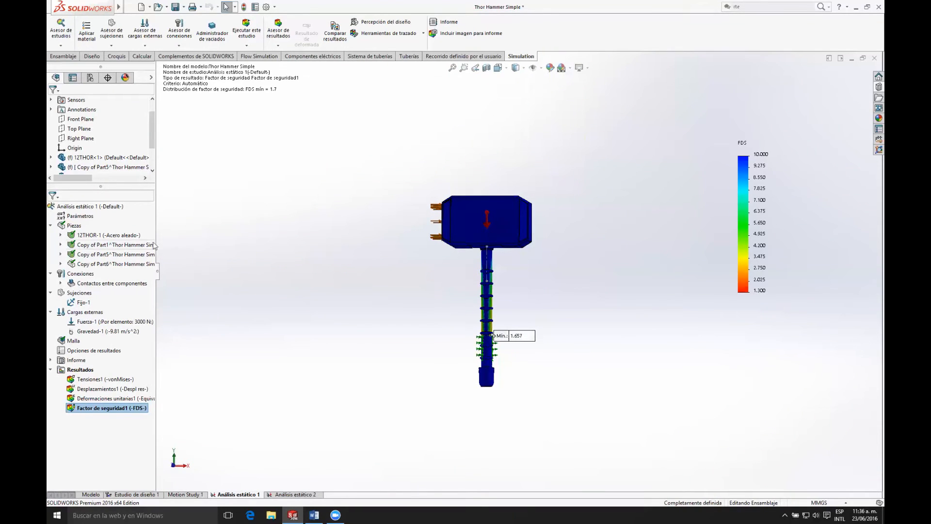
{"action": "left_click_drag", "start_coordinate": [155, 239], "coordinate": [234, 239]}
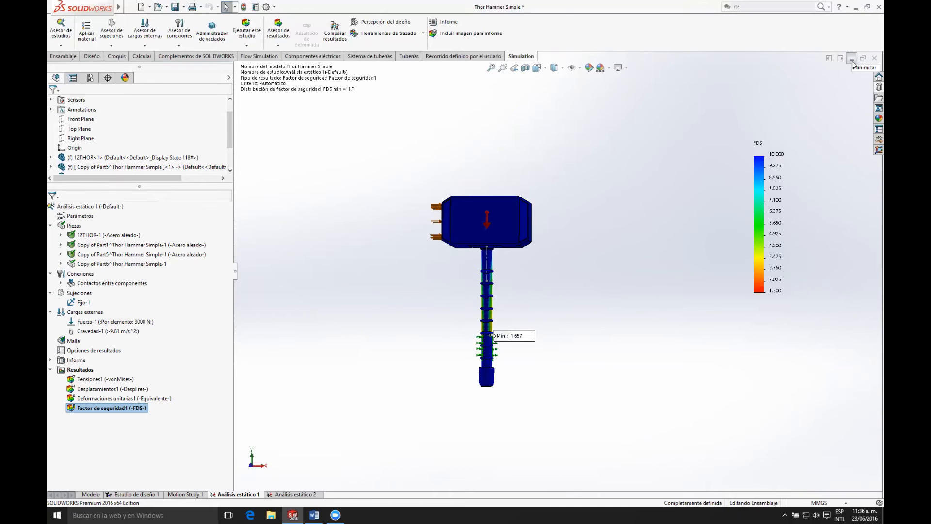
- Bring up the kdx200 rear shock link with cutout part in place of the hammer, and open its Análisis estático 1 study
{"action": "left_click", "coordinate": [852, 60]}
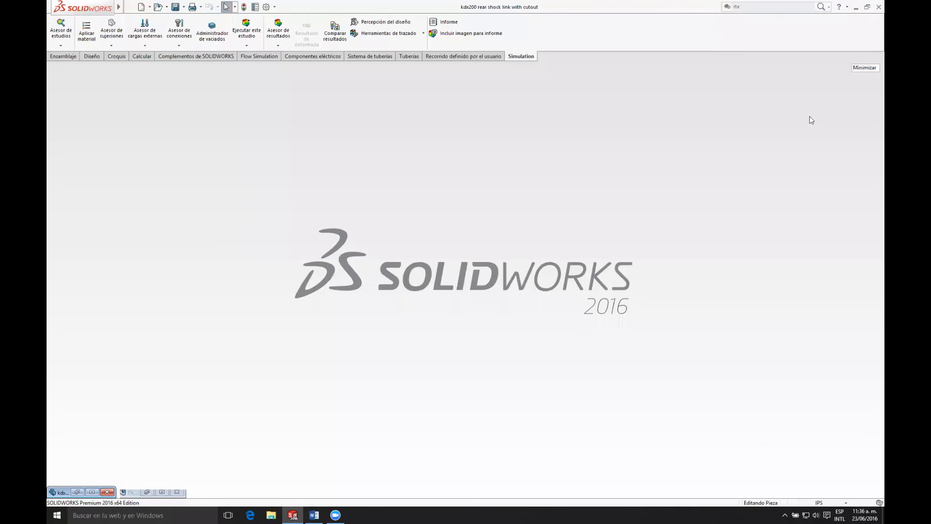
{"action": "left_click", "coordinate": [93, 492]}
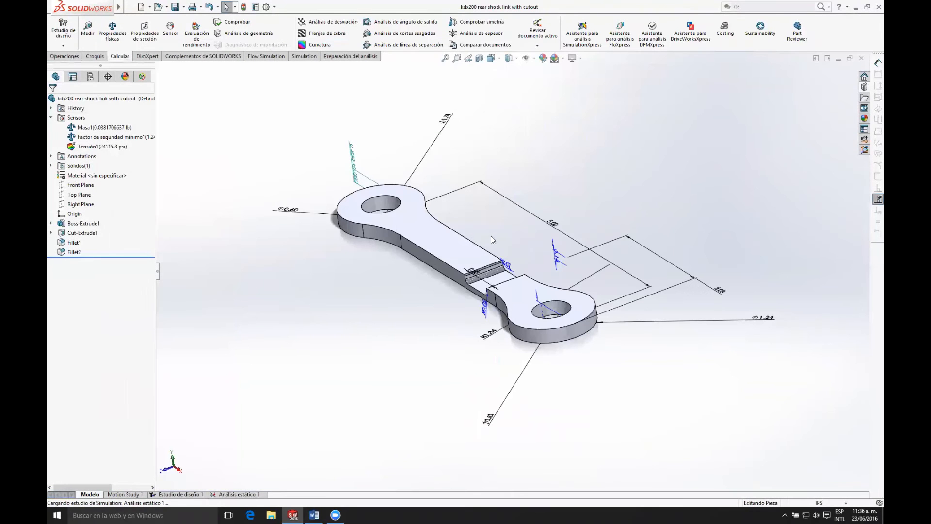
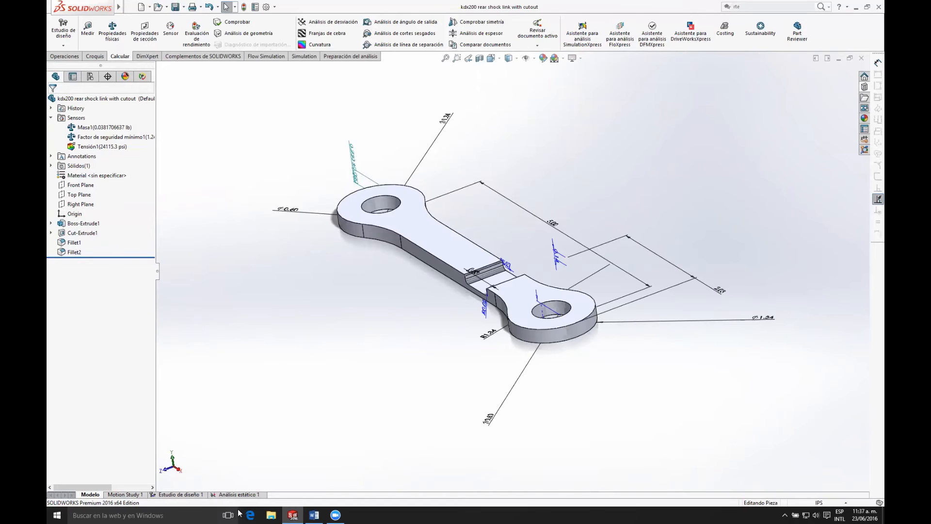
{"action": "left_click", "coordinate": [240, 495]}
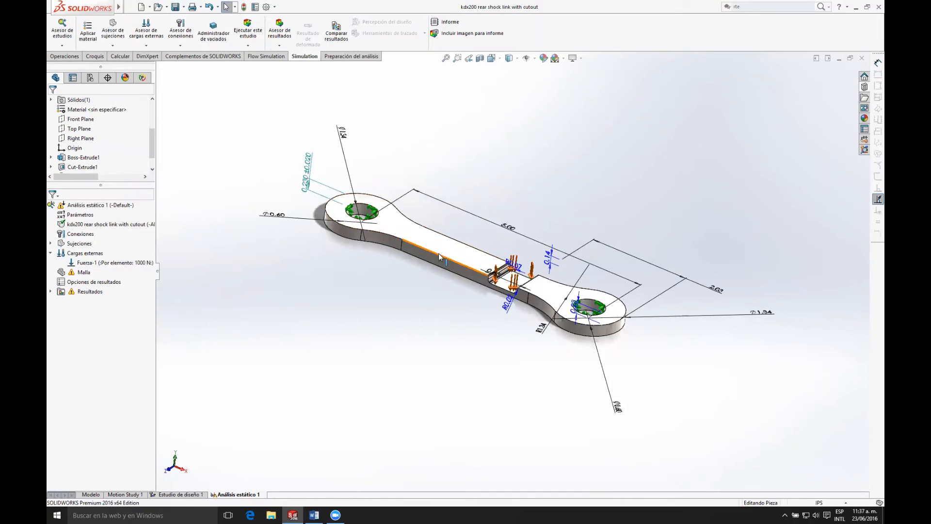
- Inspect the Fijo-1 fixture on the link's two holes and the Fuerza-1 load on the cutout floor
{"action": "mouse_move", "coordinate": [492, 248]}
{"action": "middle_mouse_down"}
{"action": "mouse_move", "coordinate": [468, 236]}
{"action": "mouse_move", "coordinate": [474, 253]}
{"action": "middle_mouse_up"}
{"action": "scroll", "coordinate": [474, 252], "scroll_direction": "down", "scroll_amount": 4}
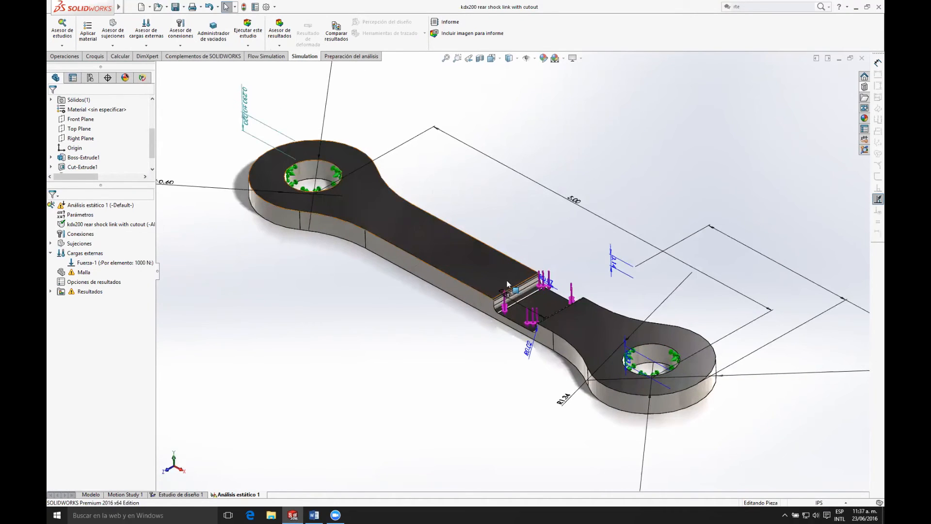
{"action": "left_click", "coordinate": [50, 243]}
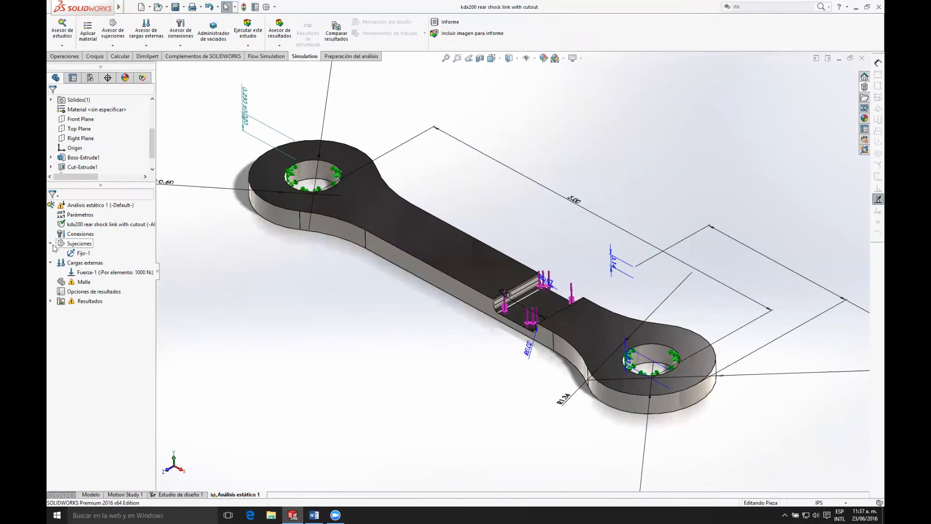
{"action": "left_click", "coordinate": [80, 254]}
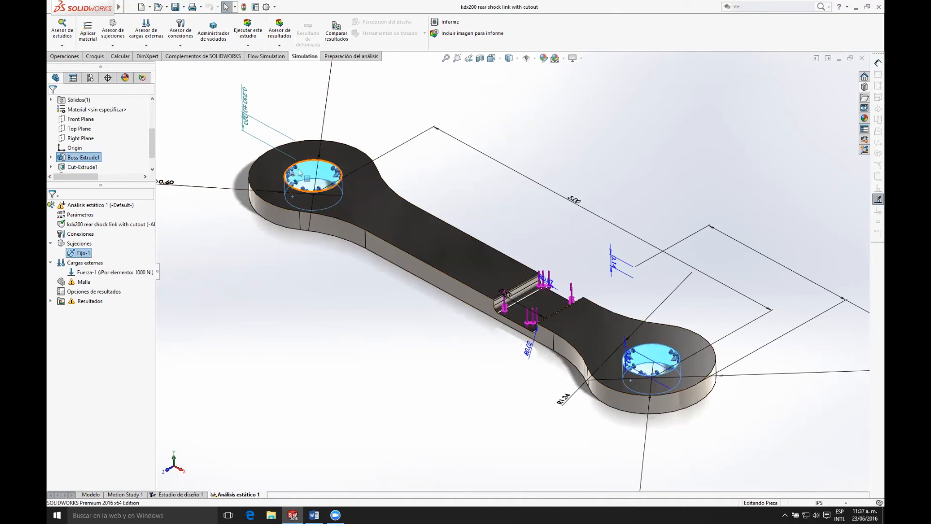
{"action": "left_click", "coordinate": [409, 312]}
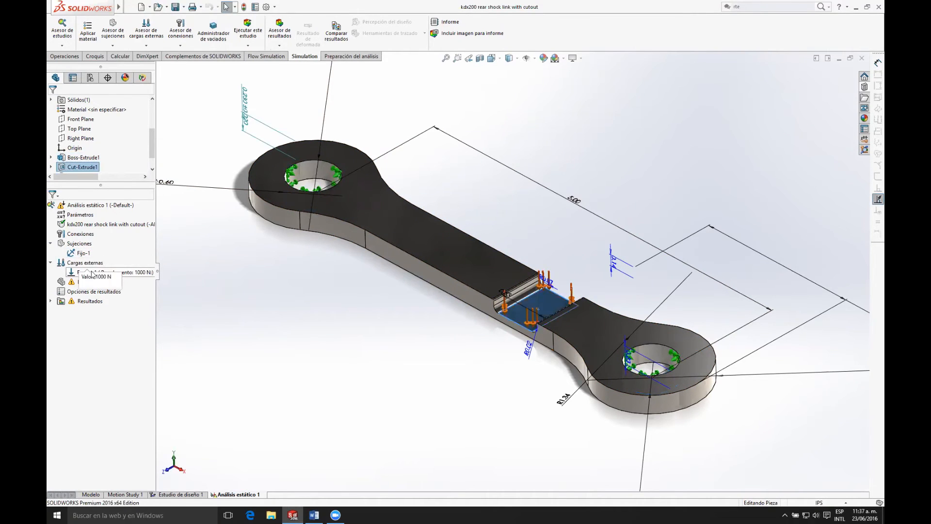
{"action": "left_click", "coordinate": [124, 275]}
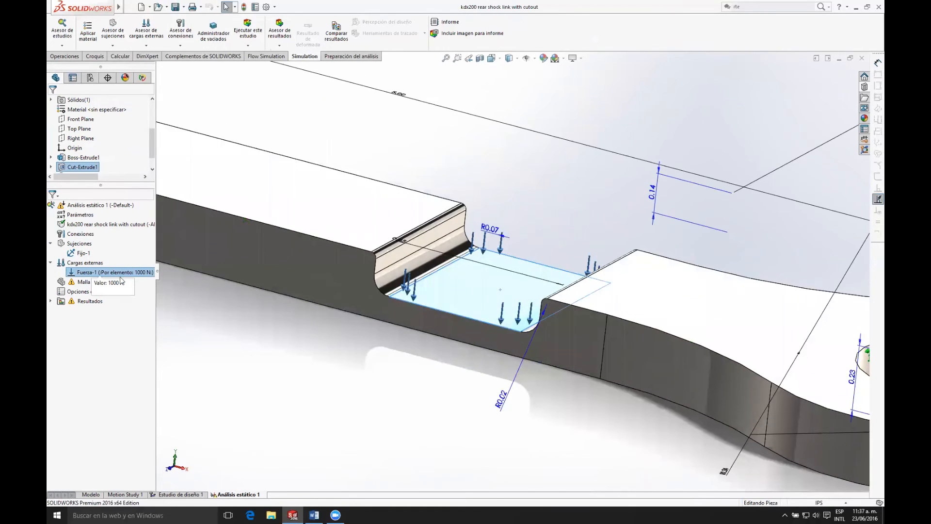
{"action": "key", "text": "Escape"}
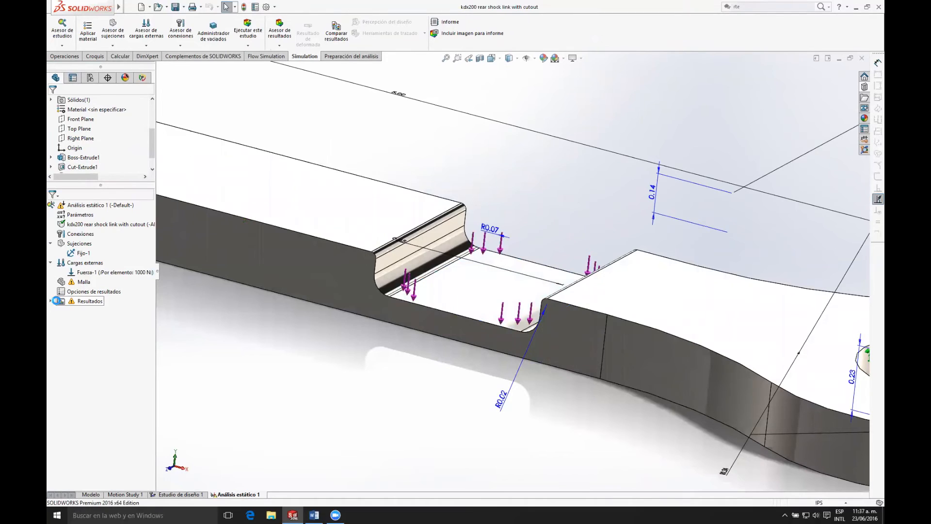
- Display the Tensiones1 von Mises plot and examine the stress around the cutout and the nearby hole
{"action": "double_click", "coordinate": [73, 301]}
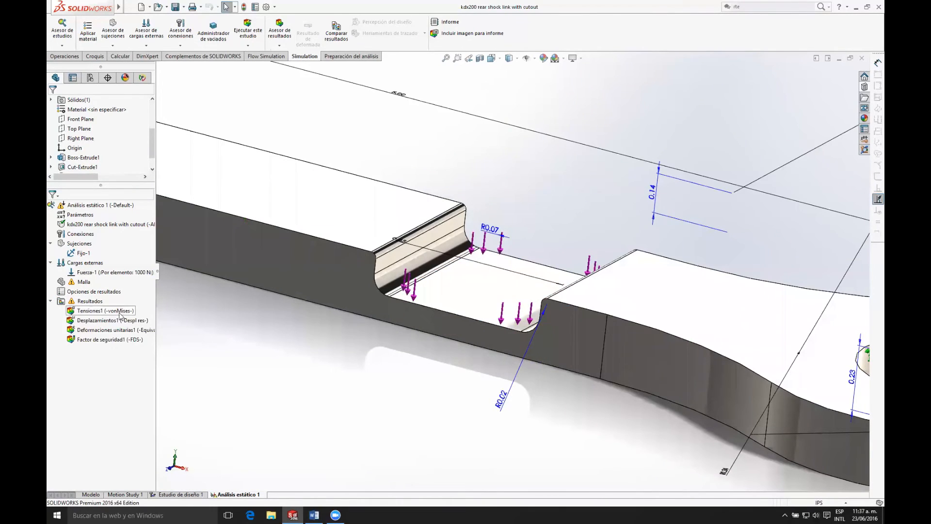
{"action": "double_click", "coordinate": [107, 312]}
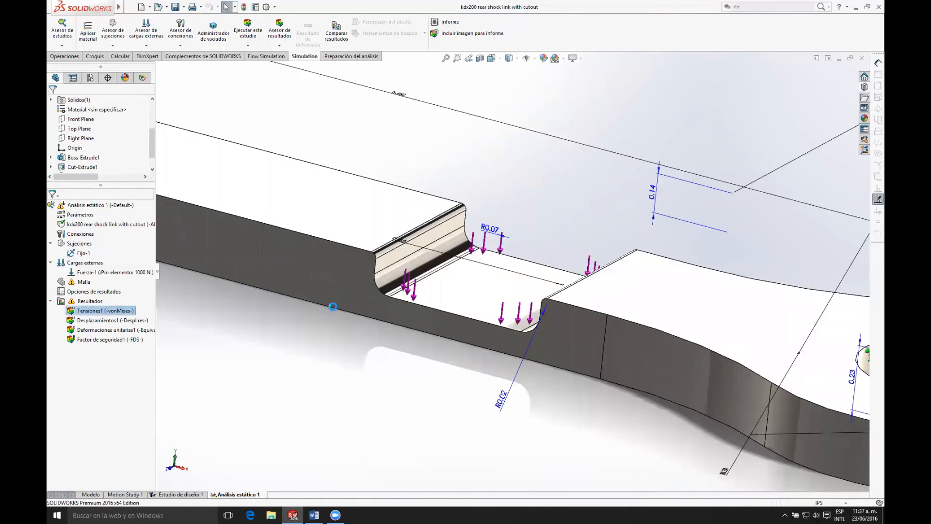
{"action": "key", "text": "f"}
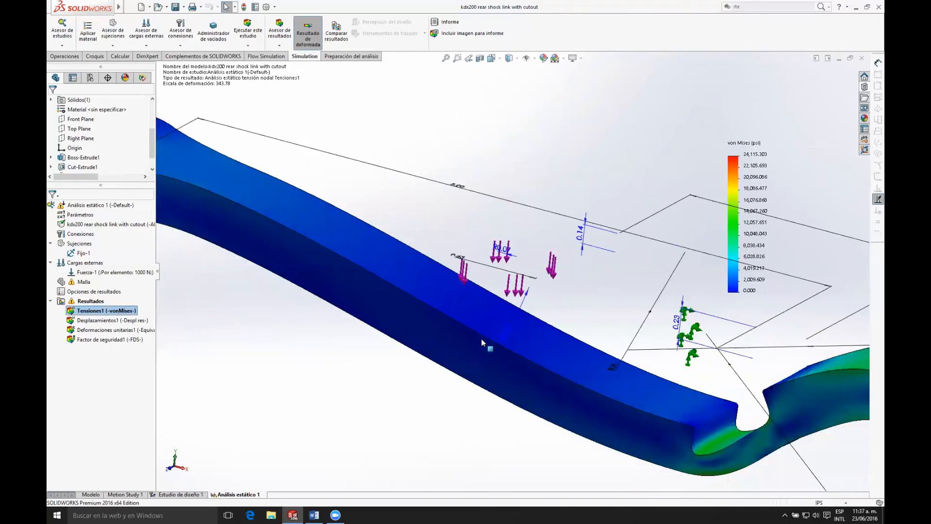
{"action": "mouse_move", "coordinate": [614, 352]}
{"action": "middle_mouse_down"}
{"action": "mouse_move", "coordinate": [629, 403]}
{"action": "mouse_move", "coordinate": [632, 393]}
{"action": "mouse_move", "coordinate": [698, 370]}
{"action": "mouse_move", "coordinate": [702, 334]}
{"action": "mouse_move", "coordinate": [665, 380]}
{"action": "mouse_move", "coordinate": [652, 376]}
{"action": "mouse_move", "coordinate": [627, 258]}
{"action": "mouse_move", "coordinate": [577, 267]}
{"action": "mouse_move", "coordinate": [613, 318]}
{"action": "mouse_move", "coordinate": [662, 220]}
{"action": "middle_mouse_up"}
{"action": "scroll", "coordinate": [577, 266], "scroll_direction": "down", "scroll_amount": 3}
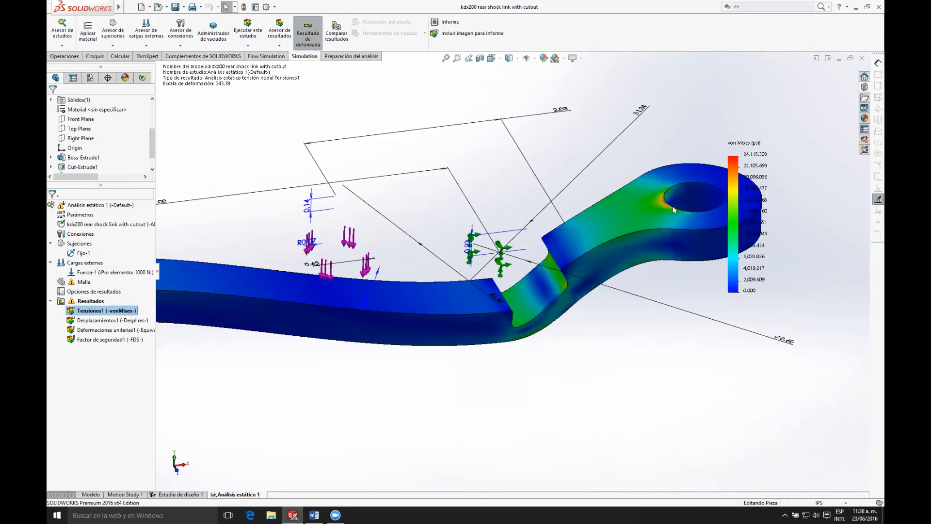
{"action": "scroll", "coordinate": [551, 261], "scroll_direction": "up", "scroll_amount": 5}
{"action": "mouse_move", "coordinate": [549, 261]}
{"action": "middle_mouse_down"}
{"action": "mouse_move", "coordinate": [525, 278]}
{"action": "mouse_move", "coordinate": [536, 312]}
{"action": "mouse_move", "coordinate": [553, 222]}
{"action": "mouse_move", "coordinate": [544, 245]}
{"action": "middle_mouse_up"}
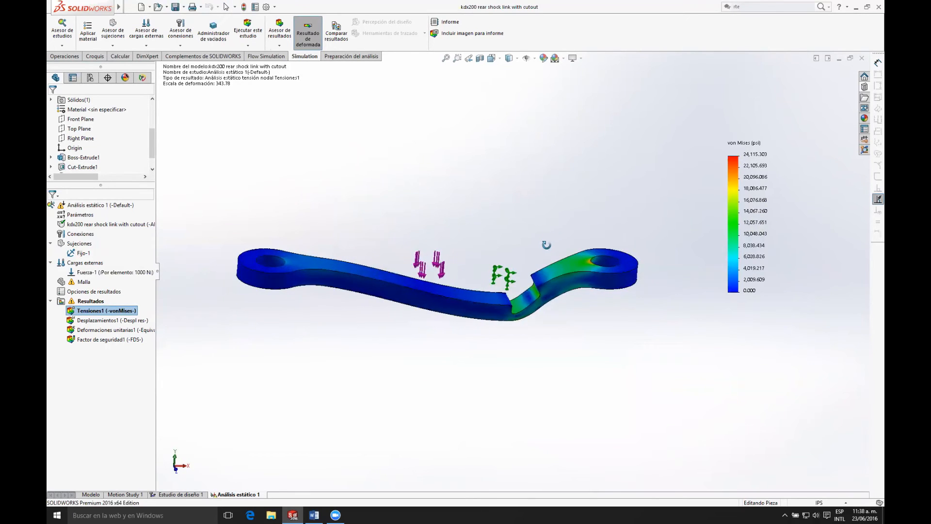
- Display the Desplazamientos1 plot of the link and turn off the deformed shape
{"action": "double_click", "coordinate": [112, 320]}
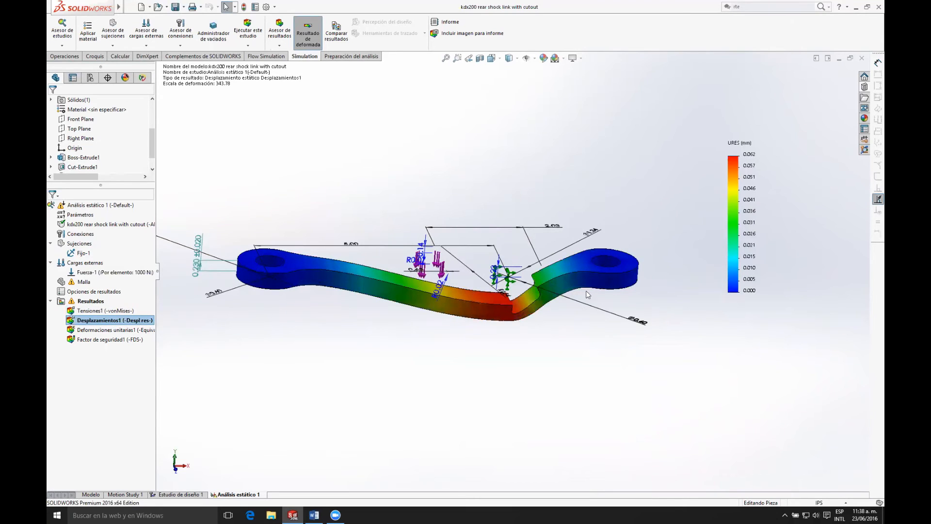
{"action": "left_click", "coordinate": [321, 40]}
- Display the Factor de seguridad1 plot, move the minimum-value label above the link, and examine the critical area beside the hole
{"action": "double_click", "coordinate": [102, 339]}
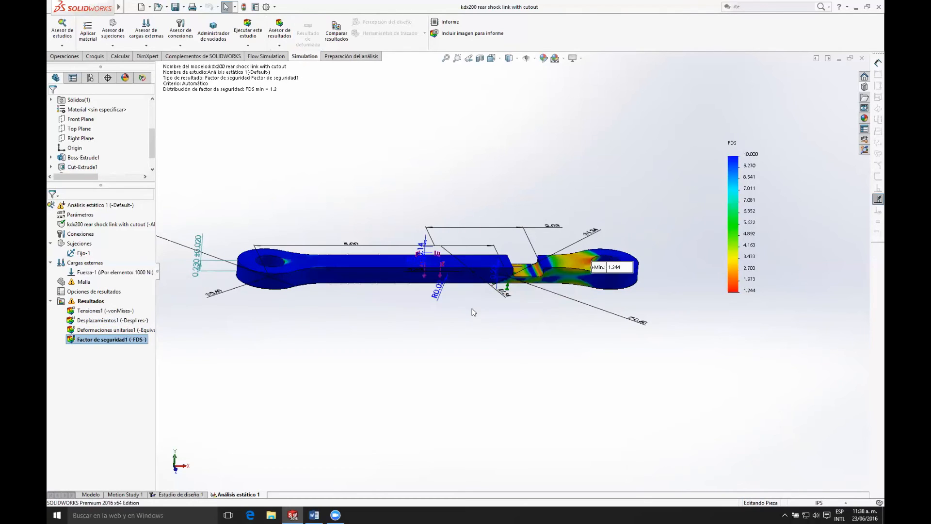
{"action": "left_click_drag", "start_coordinate": [618, 270], "coordinate": [627, 186]}
{"action": "scroll", "coordinate": [641, 212], "scroll_direction": "down", "scroll_amount": 2}
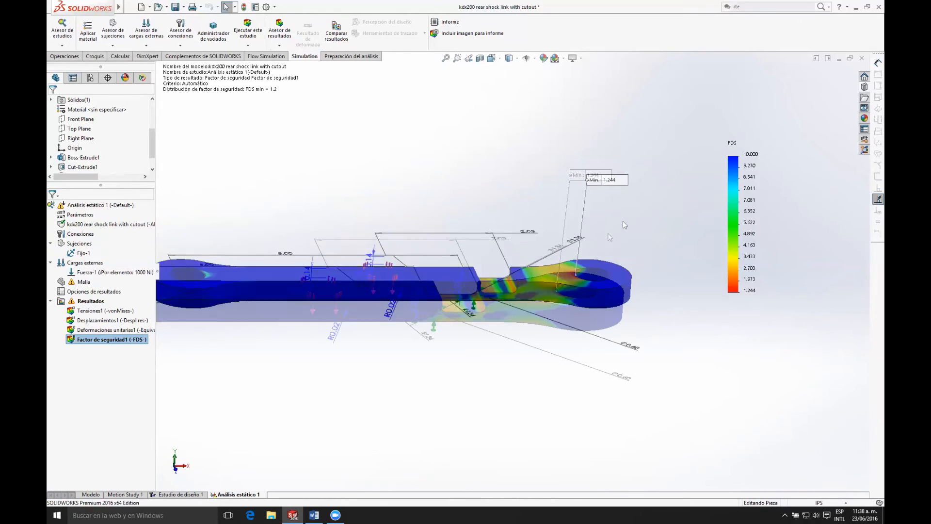
{"action": "mouse_move", "coordinate": [534, 292]}
{"action": "middle_mouse_down"}
{"action": "mouse_move", "coordinate": [446, 292]}
{"action": "mouse_move", "coordinate": [475, 301]}
{"action": "middle_mouse_up"}
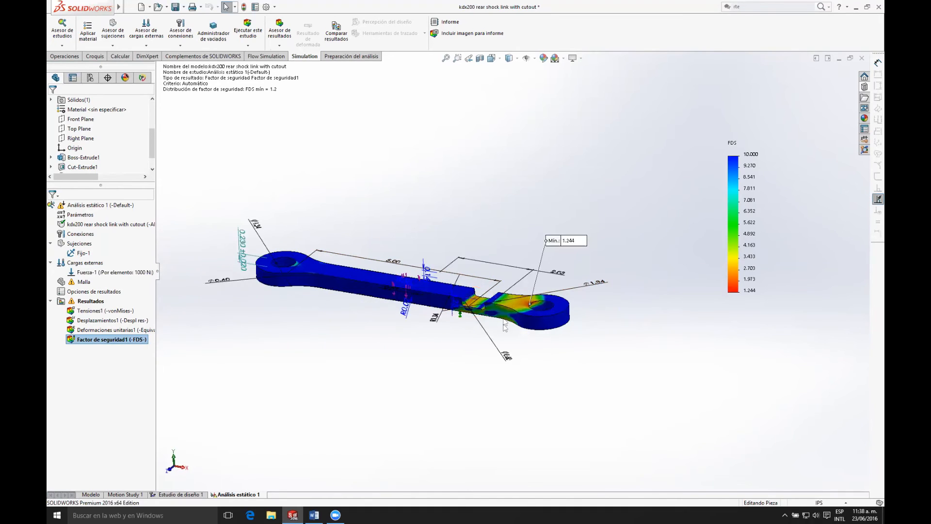
{"action": "middle_click_drag", "start_coordinate": [566, 249], "coordinate": [514, 286]}
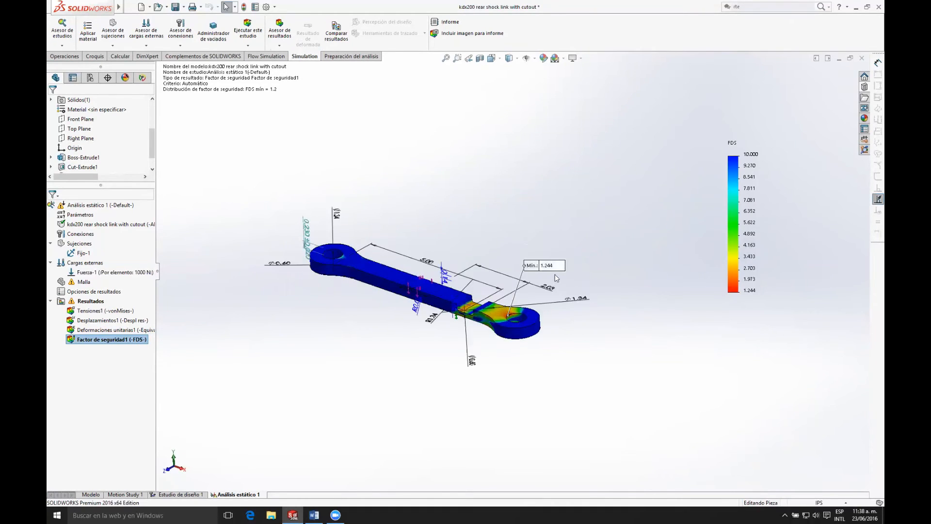
{"action": "scroll", "coordinate": [489, 286], "scroll_direction": "down", "scroll_amount": 5}
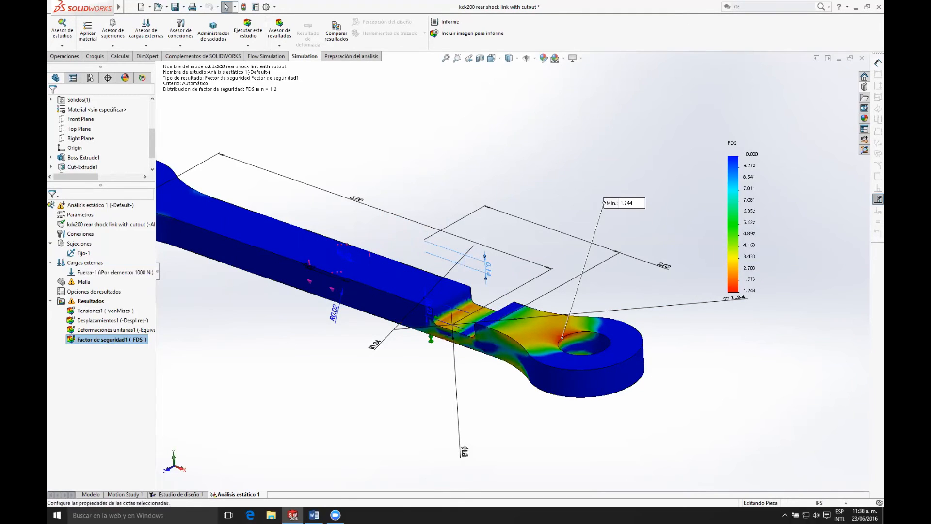
- Check the properties of the cutout's 0.14 in depth dimension and close them
{"action": "left_click", "coordinate": [467, 257]}
{"action": "middle_click_drag", "start_coordinate": [467, 257], "coordinate": [437, 384]}
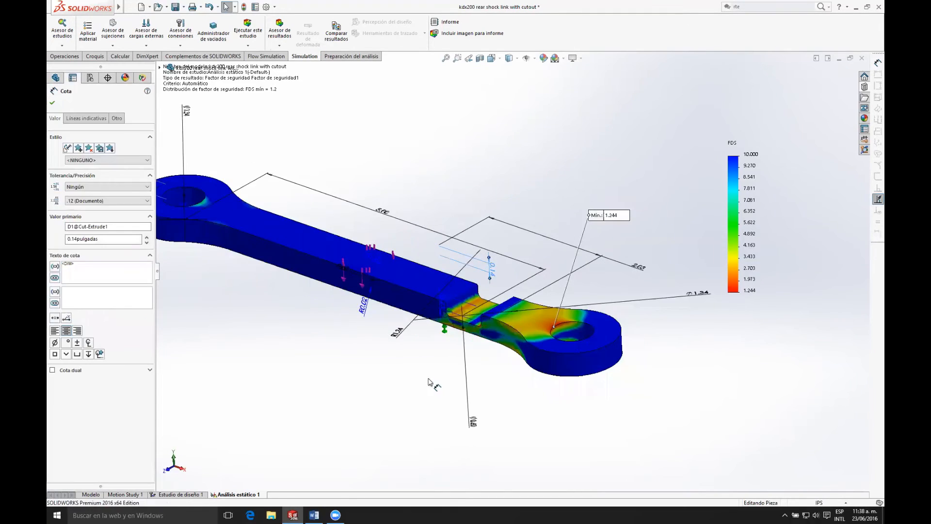
{"action": "left_click", "coordinate": [53, 103]}
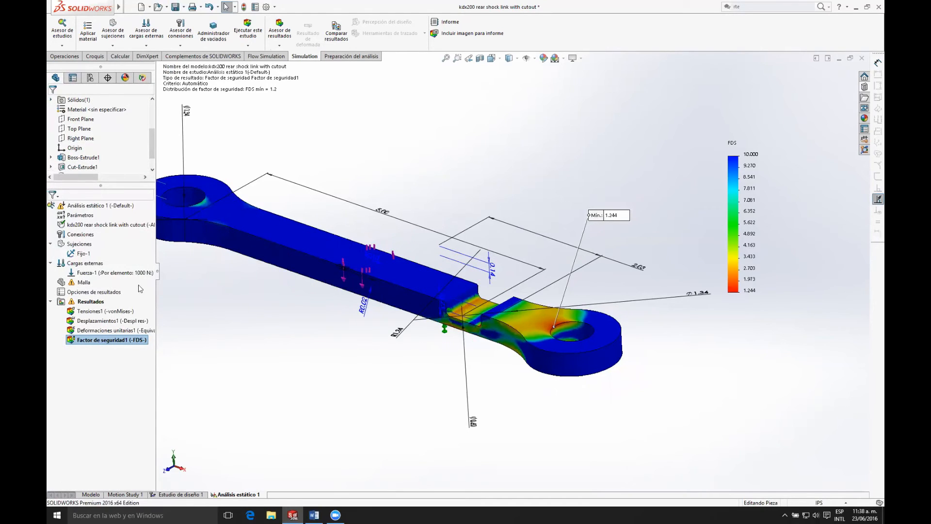
- Review the static study's parameters, checking the model dimensions linked to Grosor, Corte and Largo, and close them without changes
{"action": "right_click", "coordinate": [86, 218]}
{"action": "left_click", "coordinate": [99, 222]}
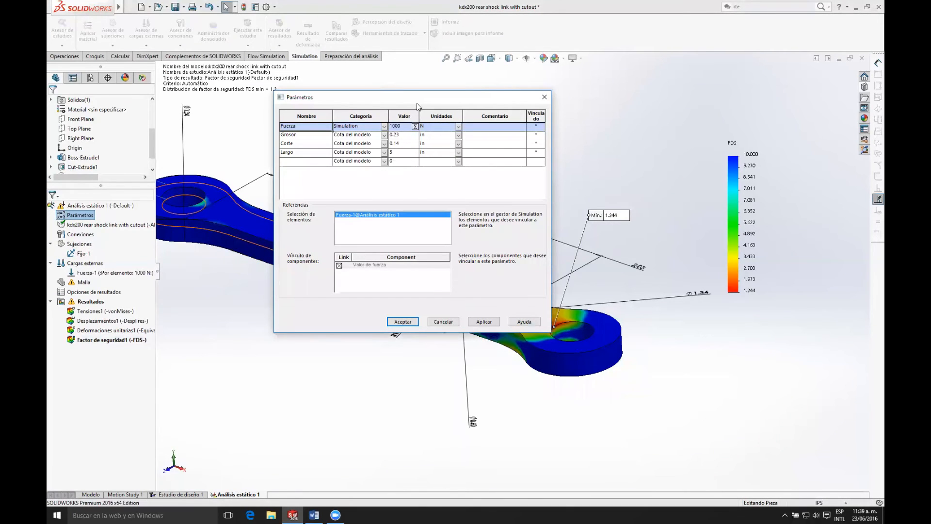
{"action": "left_click_drag", "start_coordinate": [417, 103], "coordinate": [501, 108]}
{"action": "left_click", "coordinate": [377, 142]}
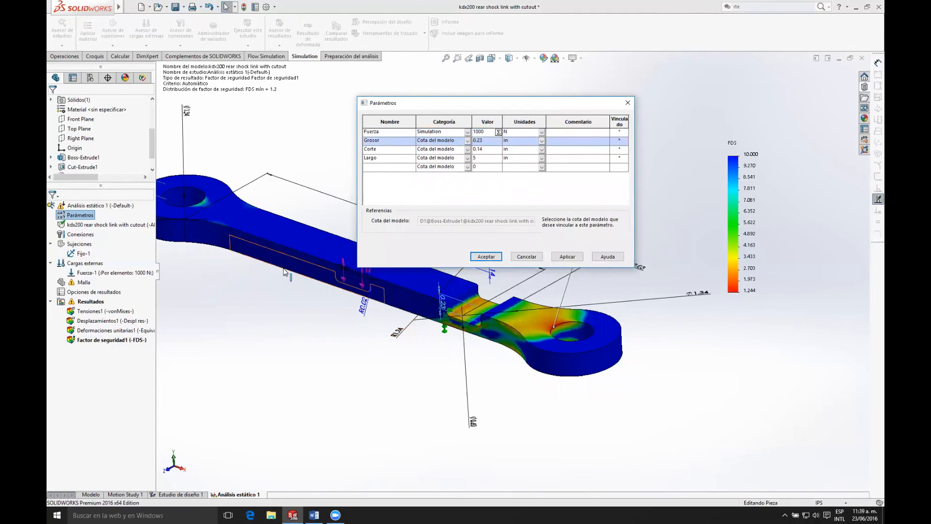
{"action": "left_click", "coordinate": [377, 151]}
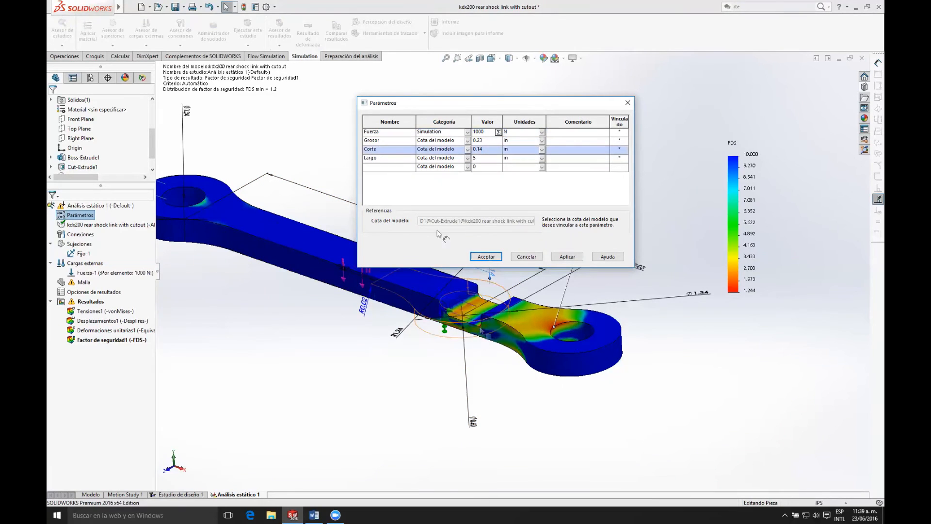
{"action": "left_click", "coordinate": [387, 159]}
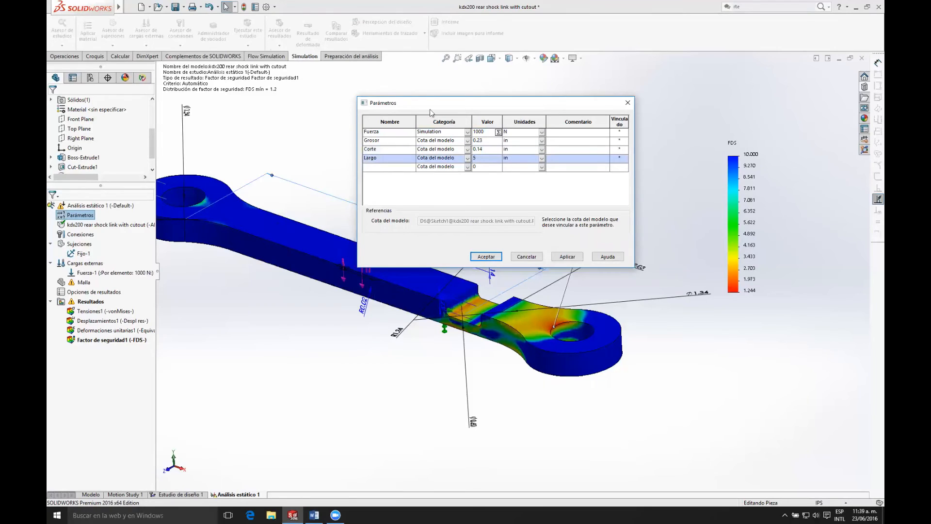
{"action": "left_click_drag", "start_coordinate": [431, 106], "coordinate": [389, 137]}
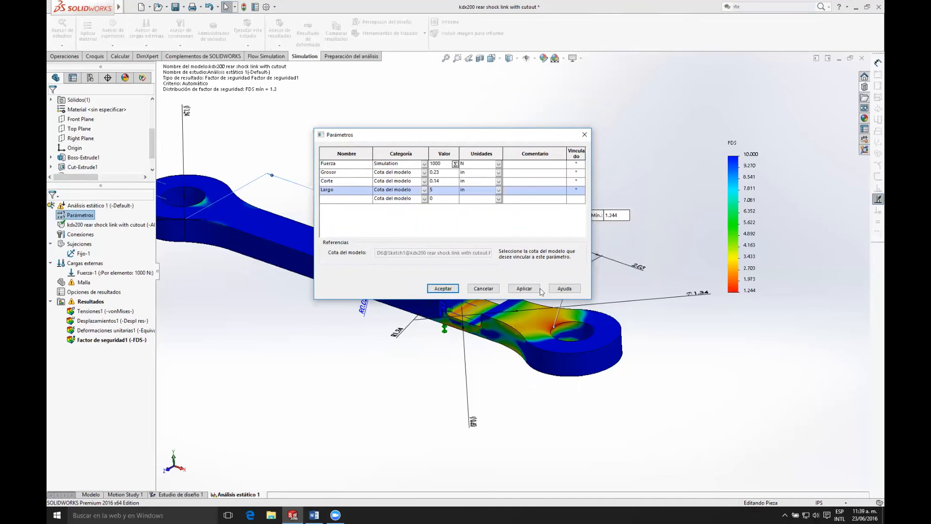
{"action": "left_click", "coordinate": [583, 136]}
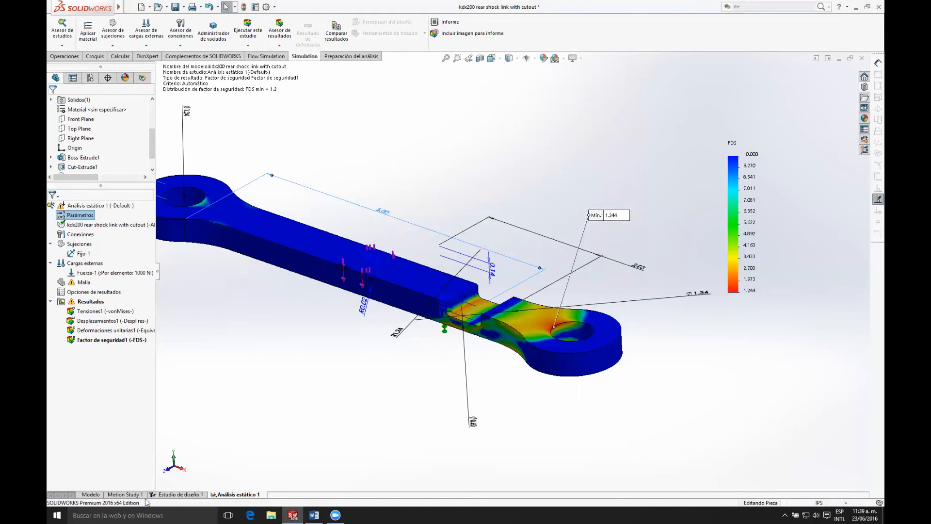
- Return to the model and start a new sensor of type Datos de simulación
{"action": "left_click", "coordinate": [90, 494]}
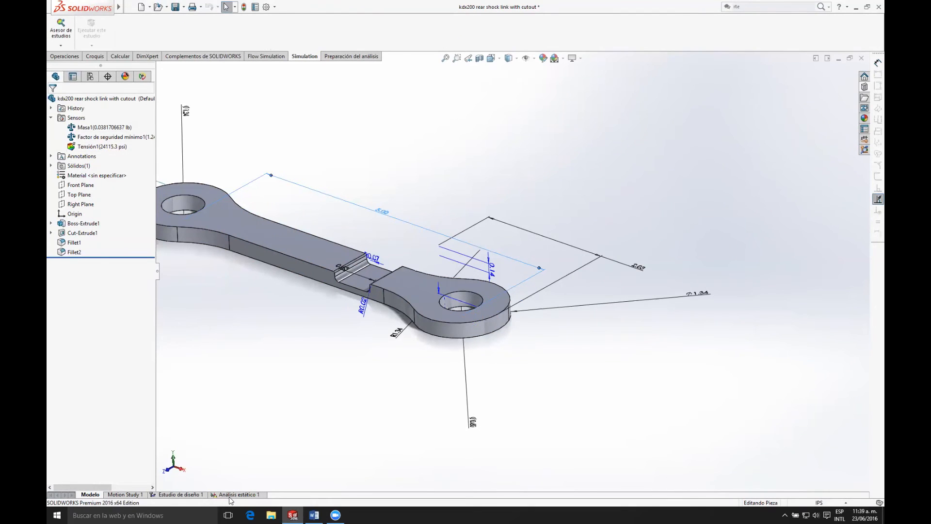
{"action": "right_click", "coordinate": [82, 118]}
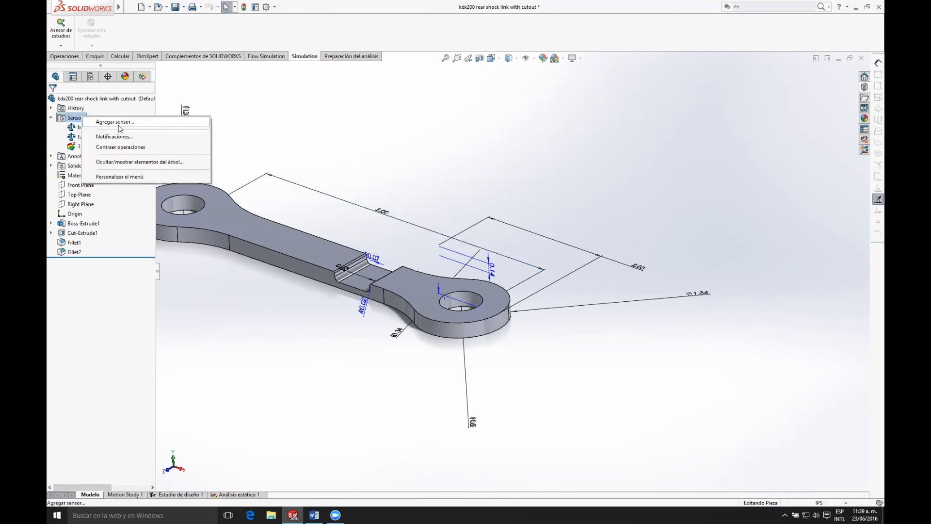
{"action": "left_click", "coordinate": [118, 125]}
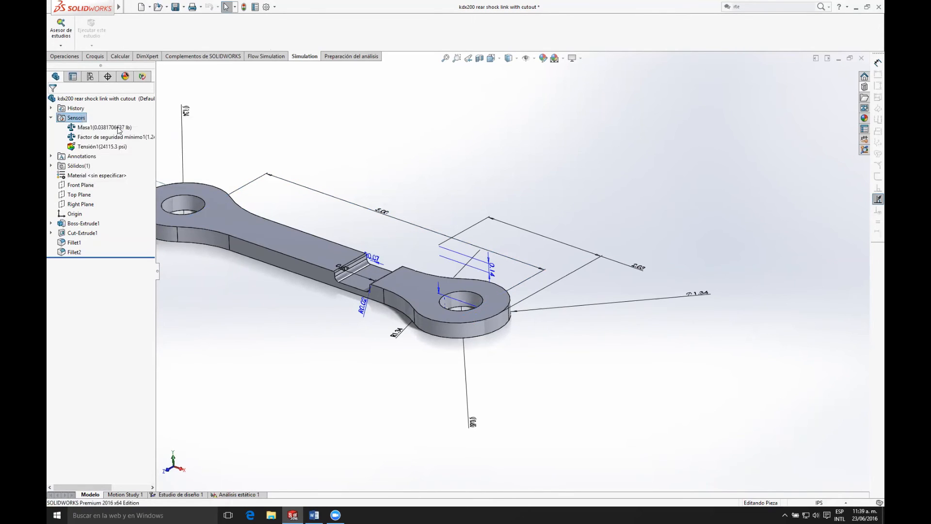
{"action": "left_click", "coordinate": [106, 127]}
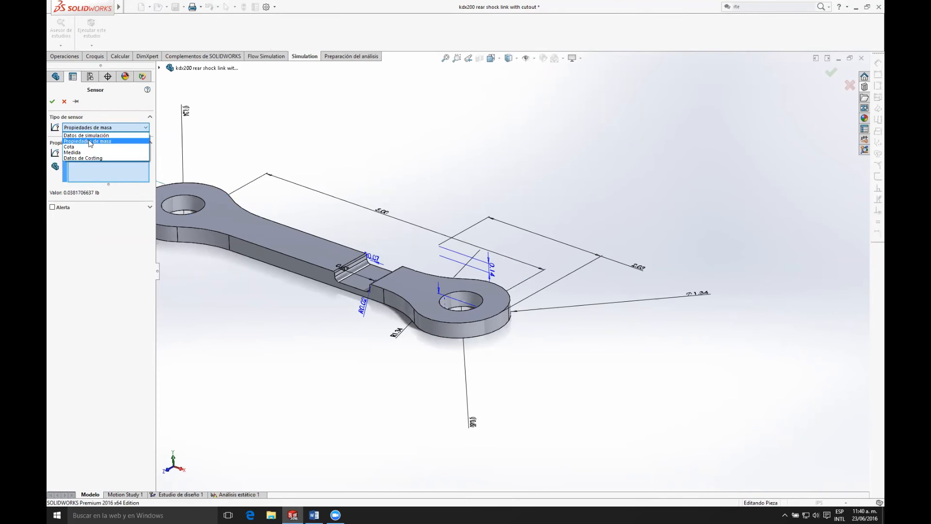
{"action": "left_click", "coordinate": [92, 135]}
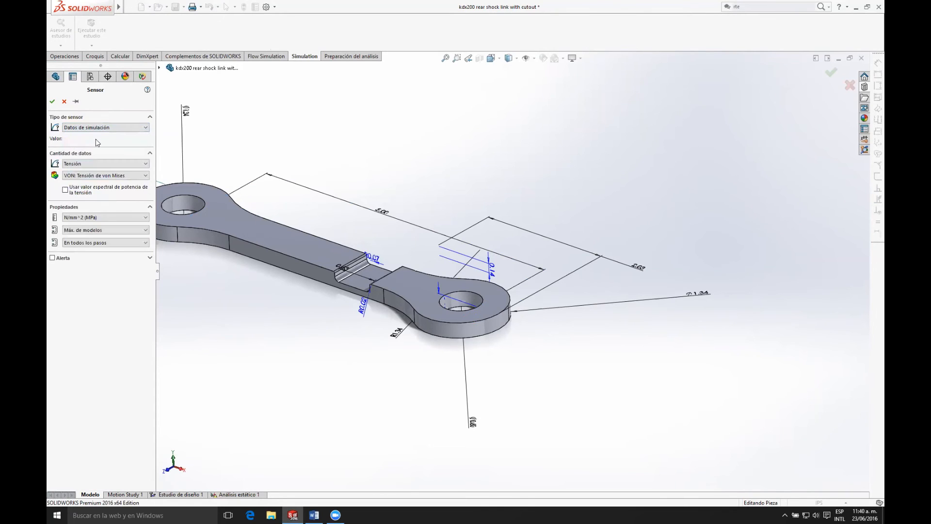
- Examine the sensor's available data quantities and the criteria for its von Mises stress value, and close the sensor settings
{"action": "left_click", "coordinate": [111, 165]}
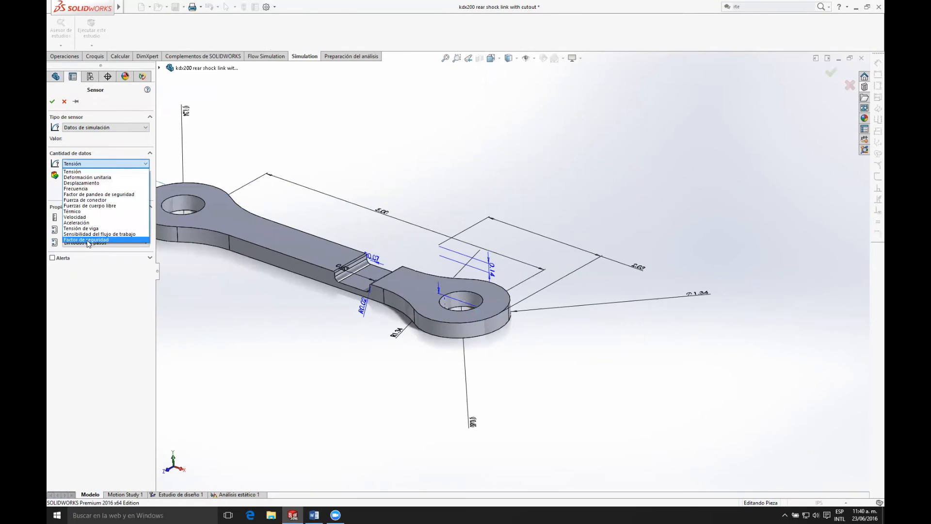
{"action": "left_click", "coordinate": [111, 313]}
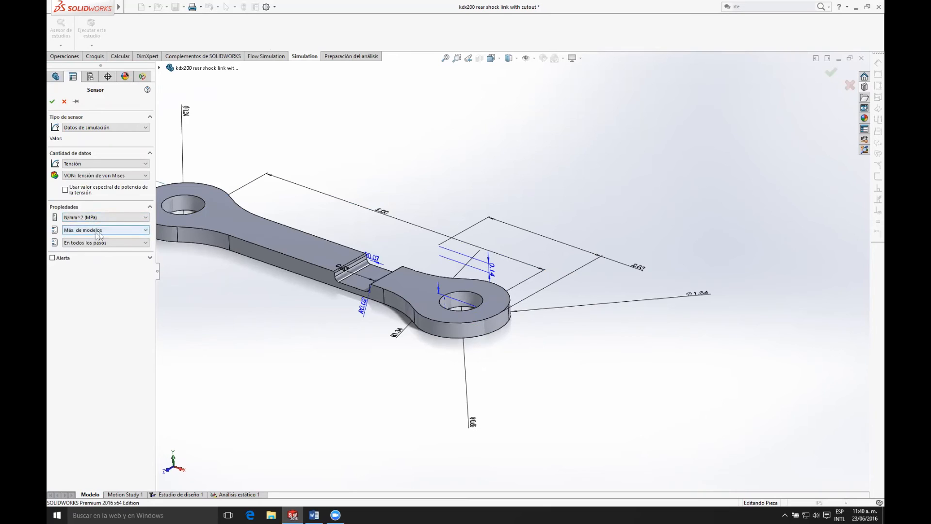
{"action": "left_click", "coordinate": [145, 230]}
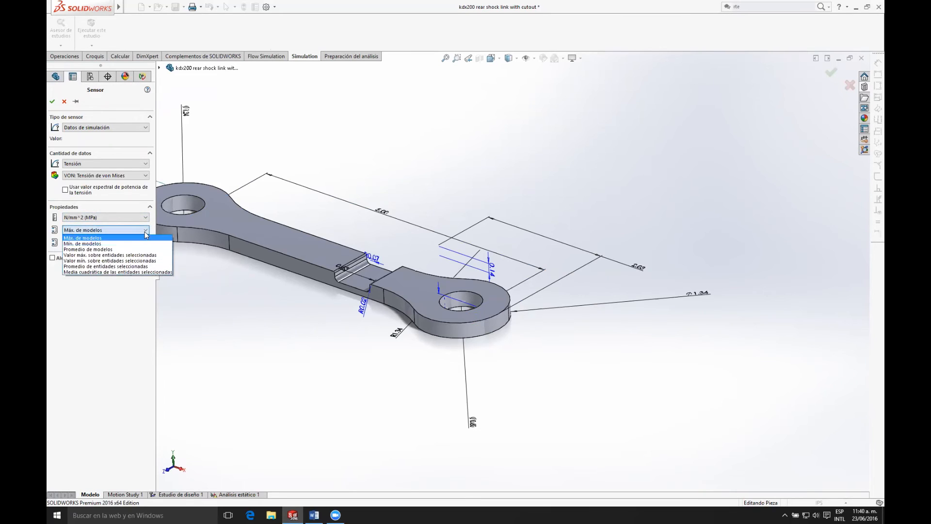
{"action": "left_click", "coordinate": [146, 232]}
{"action": "left_click", "coordinate": [146, 232]}
{"action": "left_click", "coordinate": [146, 233]}
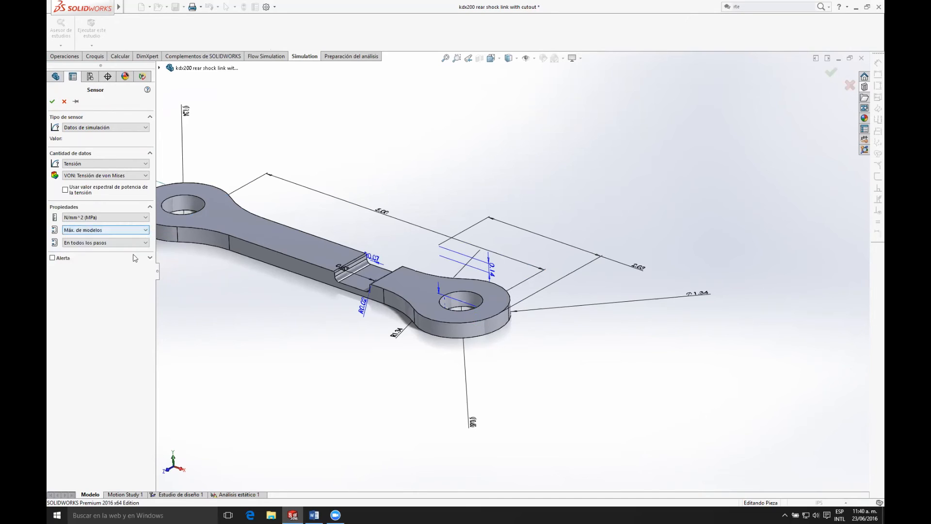
{"action": "left_click", "coordinate": [53, 101]}
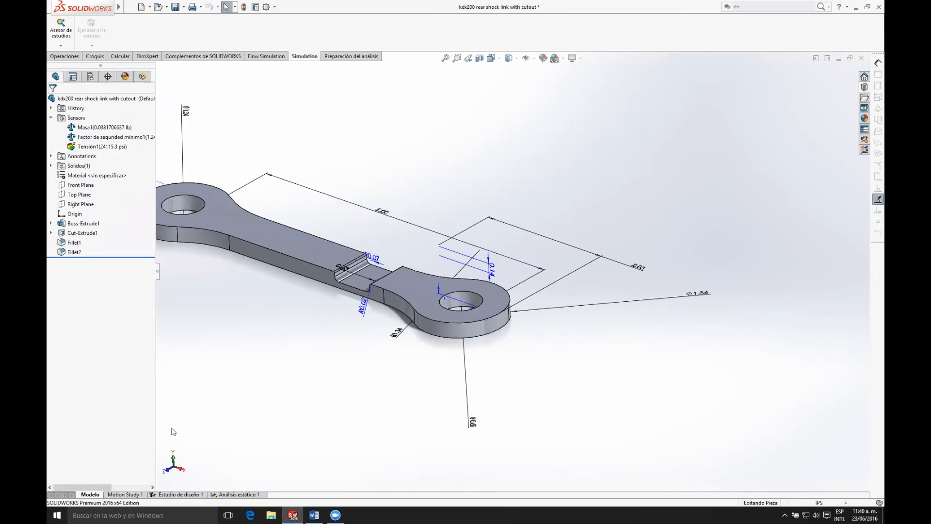
- Create a new optimization design study with Largo, Corte and Grosor as its variables
{"action": "left_click", "coordinate": [120, 57]}
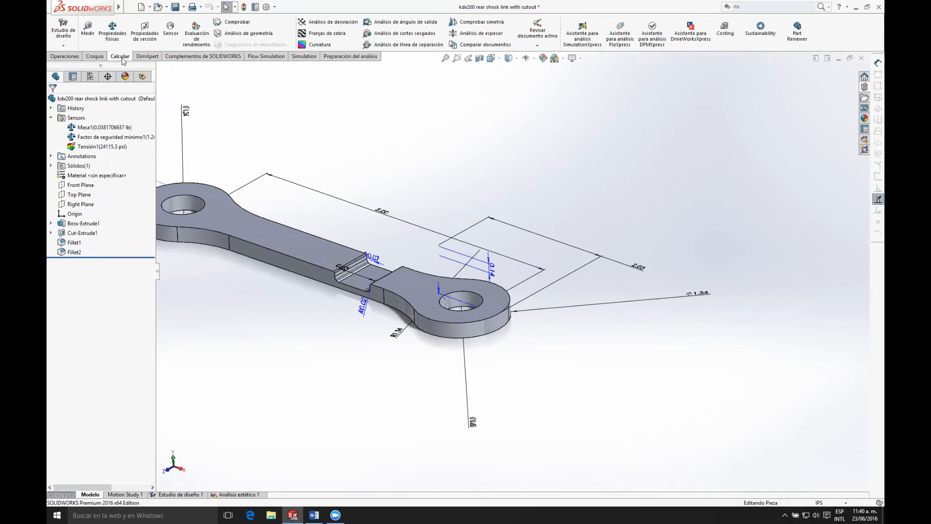
{"action": "left_click", "coordinate": [67, 34]}
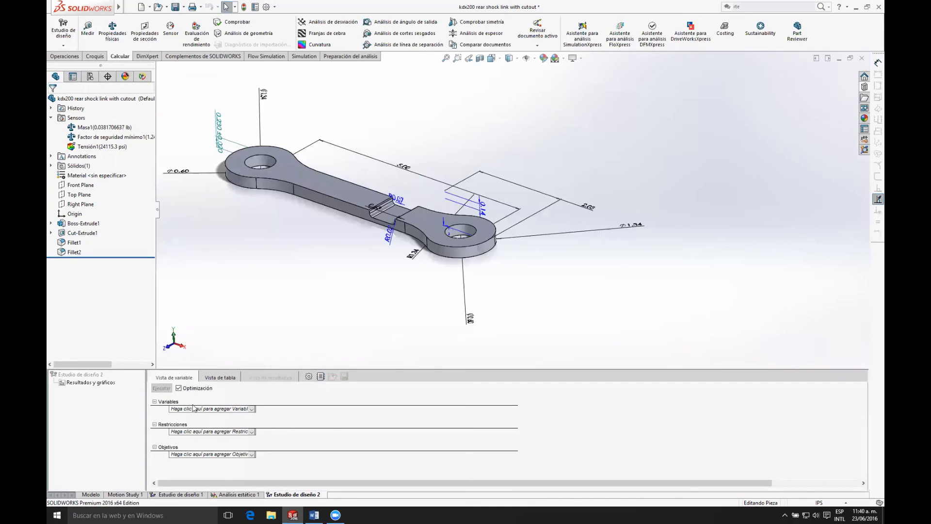
{"action": "left_click", "coordinate": [252, 408]}
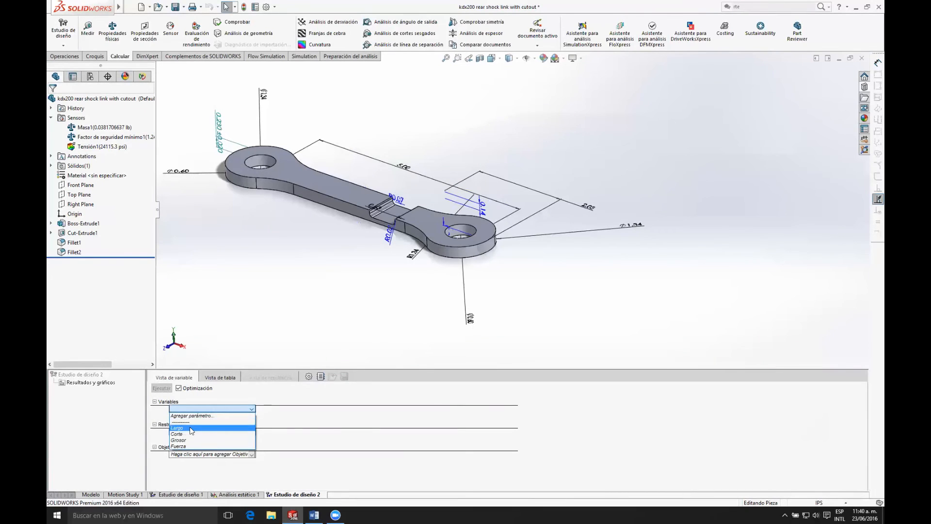
{"action": "left_click", "coordinate": [250, 416]}
{"action": "left_click", "coordinate": [251, 417]}
{"action": "left_click", "coordinate": [189, 441]}
{"action": "left_click", "coordinate": [251, 427]}
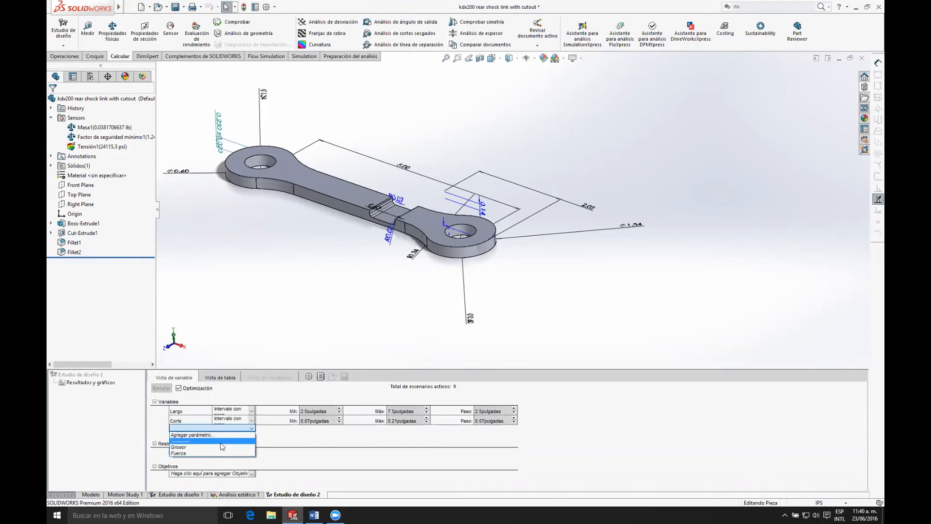
{"action": "left_click", "coordinate": [222, 448]}
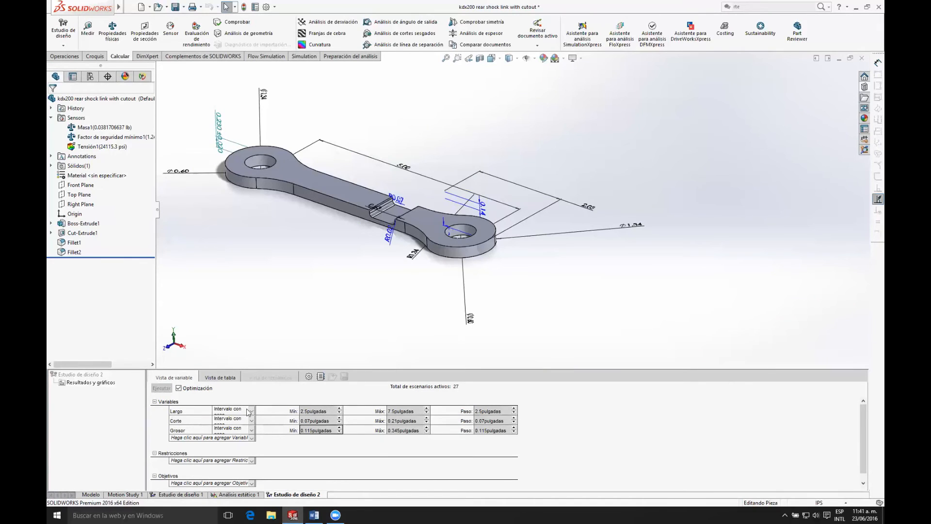
- Set the Largo variable's range to a minimum of 5 and a maximum of 8 pulgadas
{"action": "left_click", "coordinate": [418, 168]}
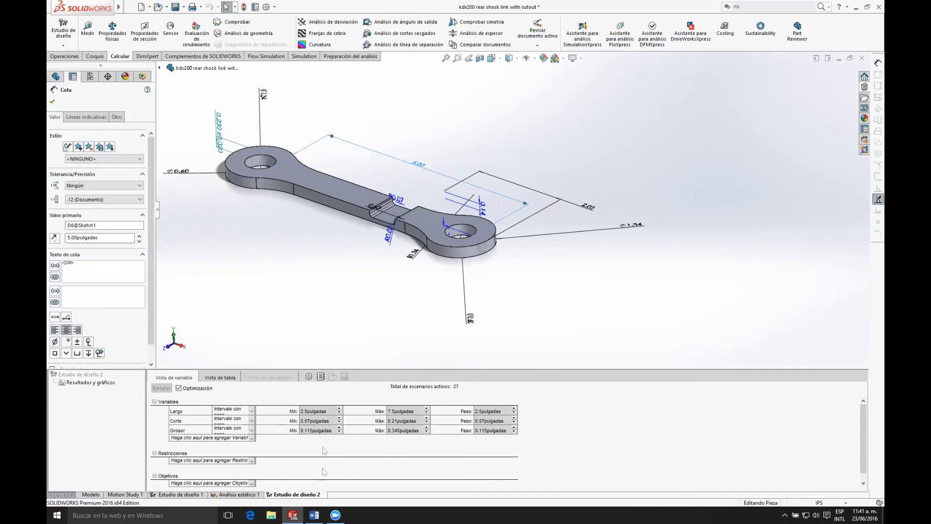
{"action": "left_click", "coordinate": [324, 410]}
{"action": "type", "text": "5"}
{"action": "left_click", "coordinate": [412, 410]}
{"action": "double_click", "coordinate": [413, 411]}
{"action": "type", "text": "8"}
{"action": "double_click", "coordinate": [324, 421]}
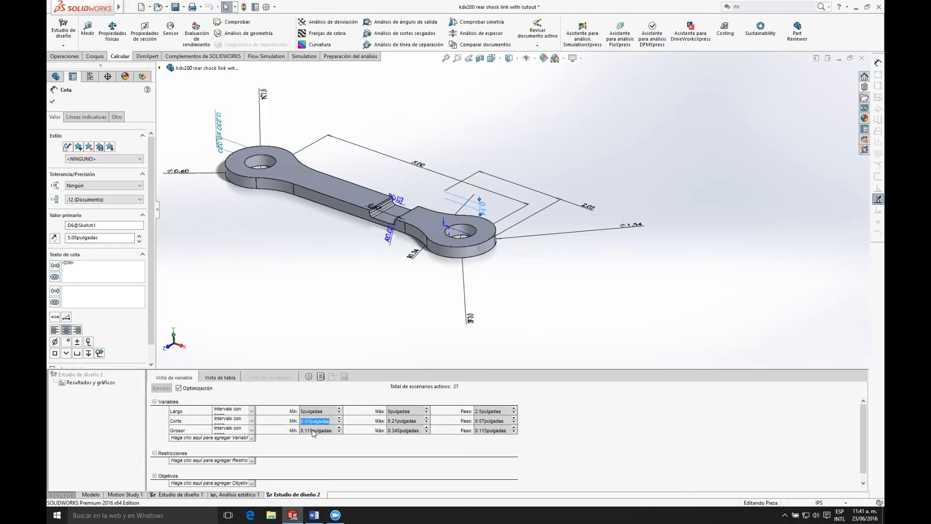
{"action": "double_click", "coordinate": [320, 430]}
- Add a design study restriction requiring the Tensión1 sensor to be less than 30000 psi
{"action": "left_click_drag", "start_coordinate": [864, 447], "coordinate": [865, 461]}
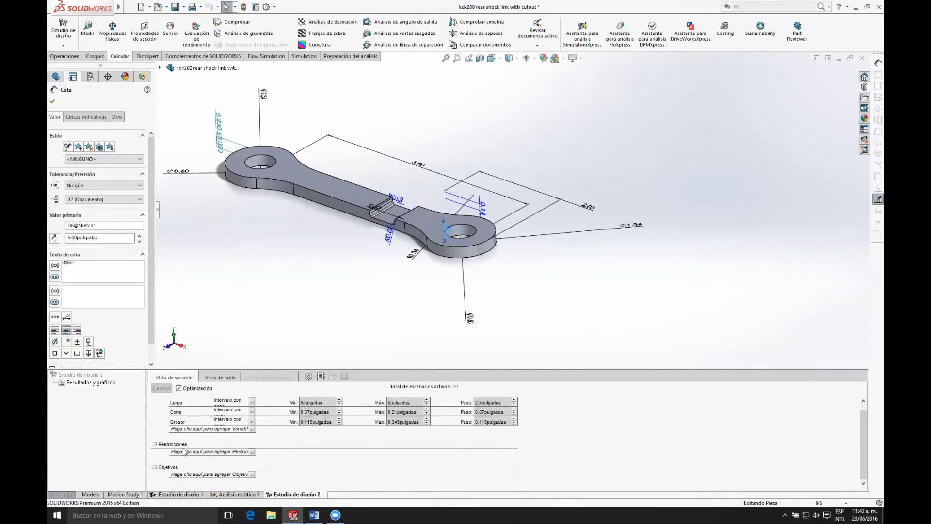
{"action": "left_click", "coordinate": [252, 452]}
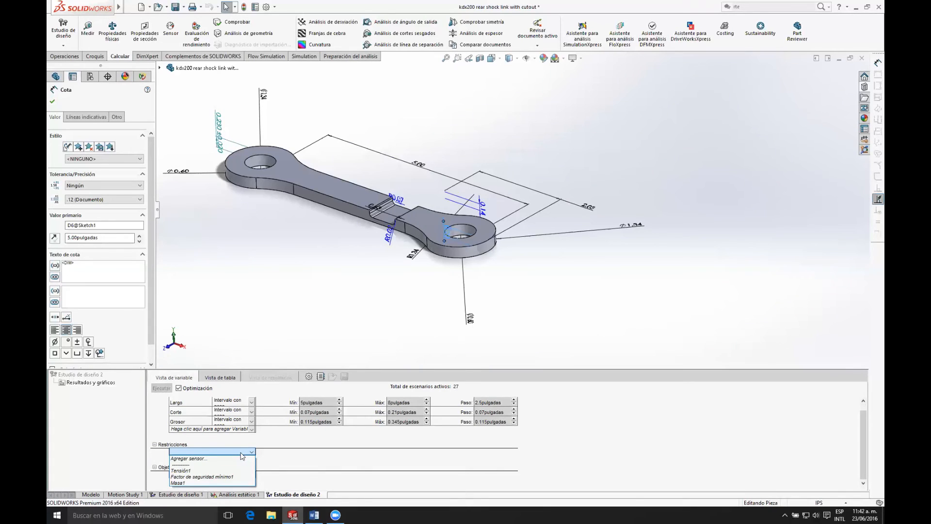
{"action": "left_click", "coordinate": [197, 470]}
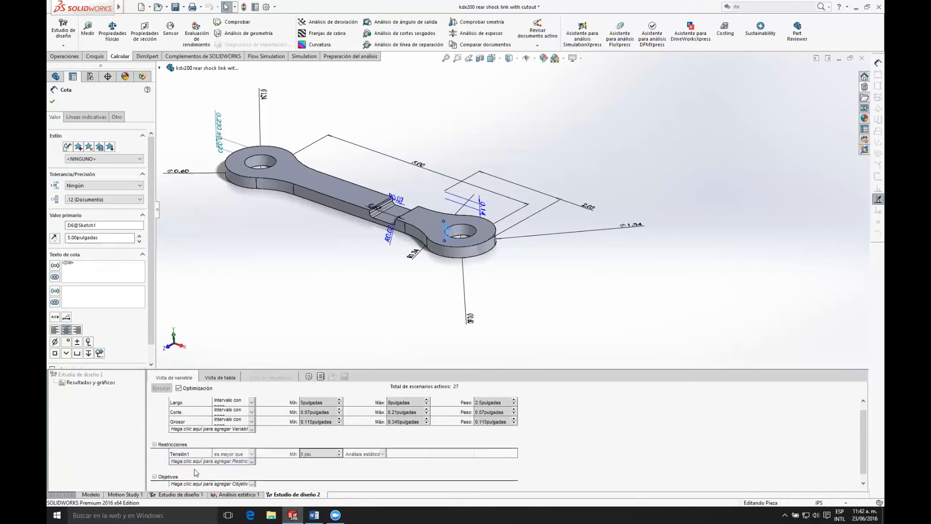
{"action": "left_click", "coordinate": [252, 454]}
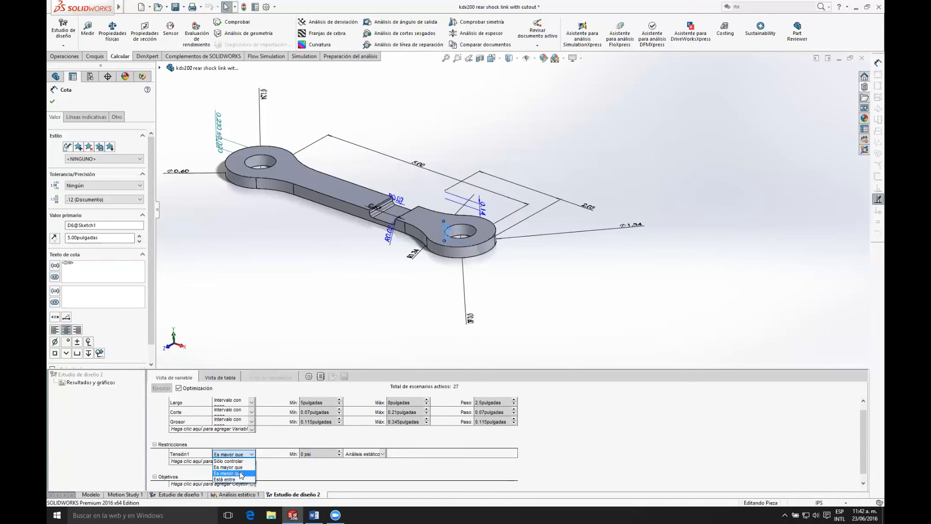
{"action": "left_click", "coordinate": [240, 473]}
{"action": "left_click", "coordinate": [311, 453]}
{"action": "type", "text": "30000"}
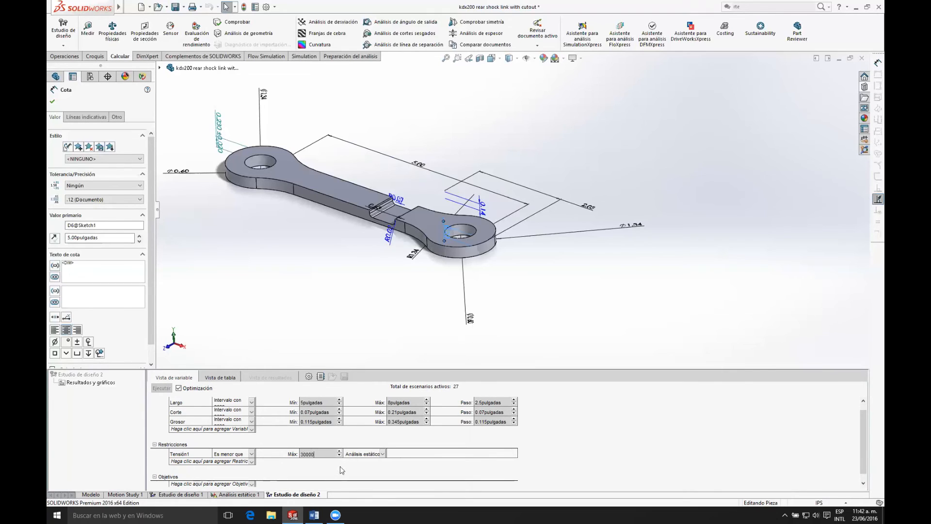
{"action": "left_click", "coordinate": [576, 445]}
- Add a restriction requiring the Factor de seguridad mínimo1 sensor to be greater than 1.3
{"action": "left_click", "coordinate": [252, 461]}
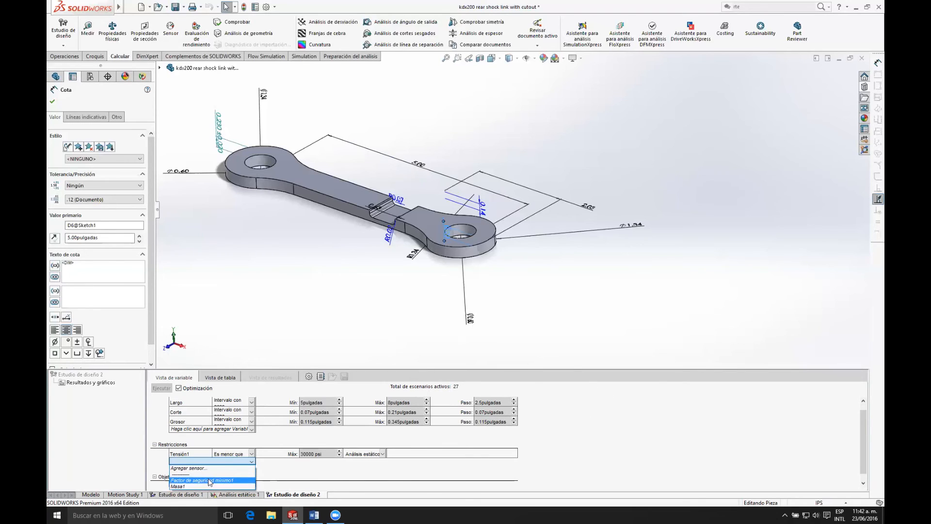
{"action": "left_click", "coordinate": [208, 480]}
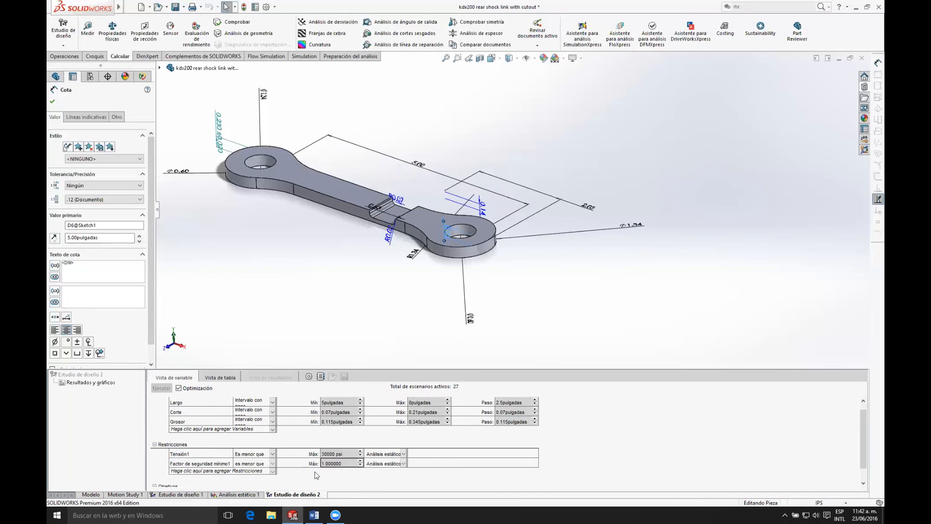
{"action": "left_click", "coordinate": [271, 464]}
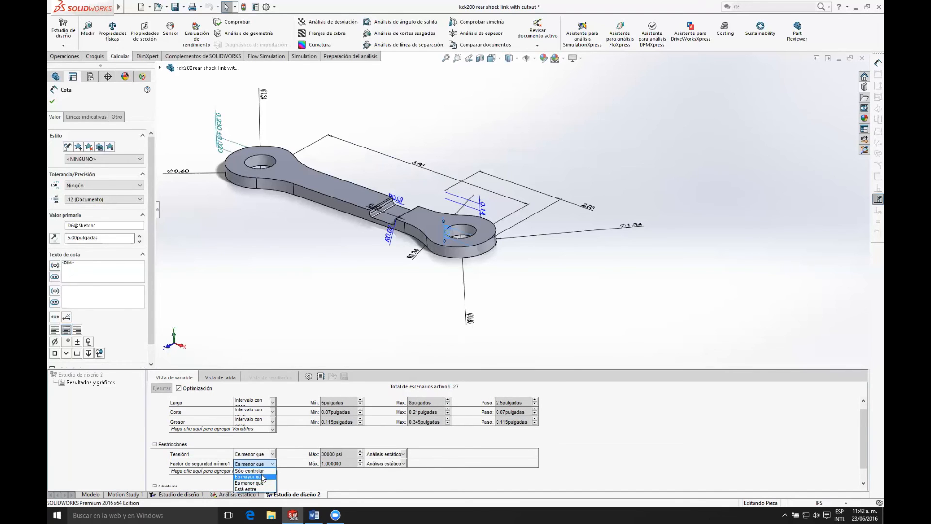
{"action": "left_click", "coordinate": [265, 477]}
{"action": "type", "text": "1.3"}
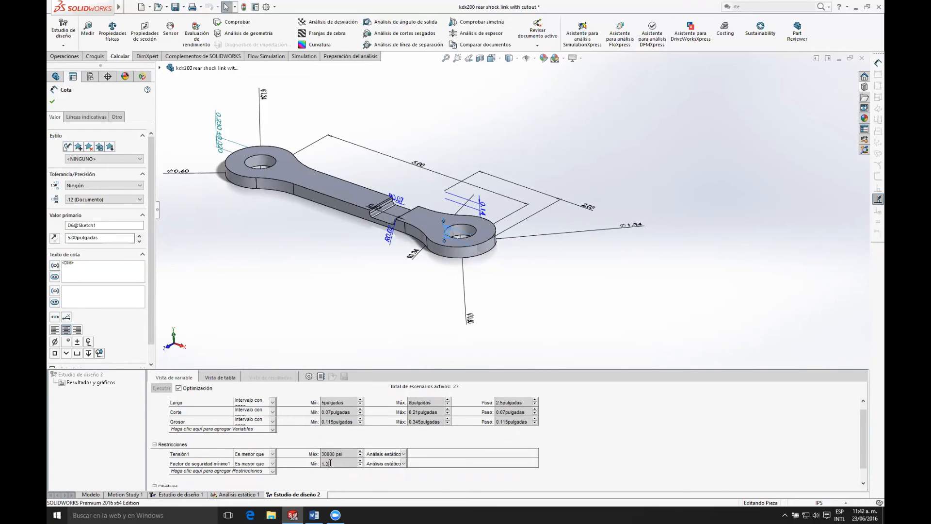
{"action": "left_click", "coordinate": [293, 475]}
- Add the Masa1 sensor as the design study's objective, with the goal Minimizar
{"action": "left_click_drag", "start_coordinate": [863, 442], "coordinate": [849, 460]}
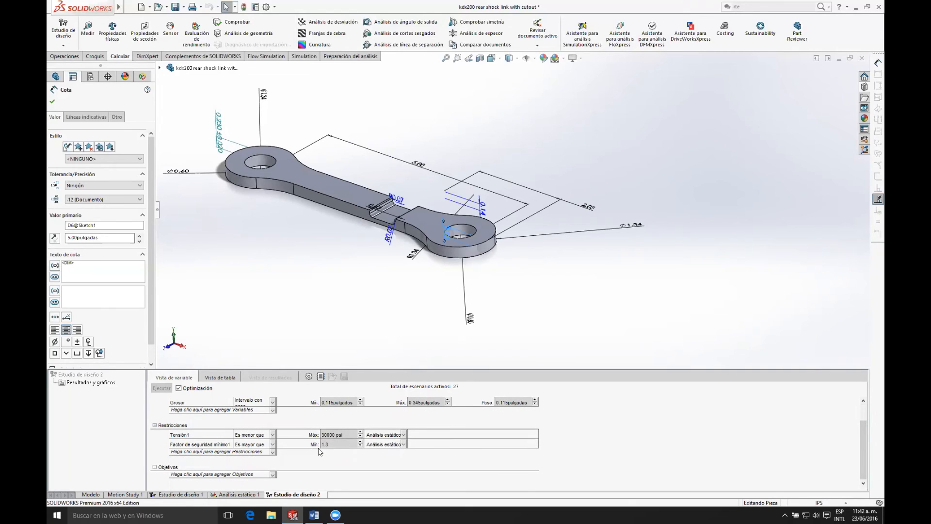
{"action": "left_click", "coordinate": [273, 474]}
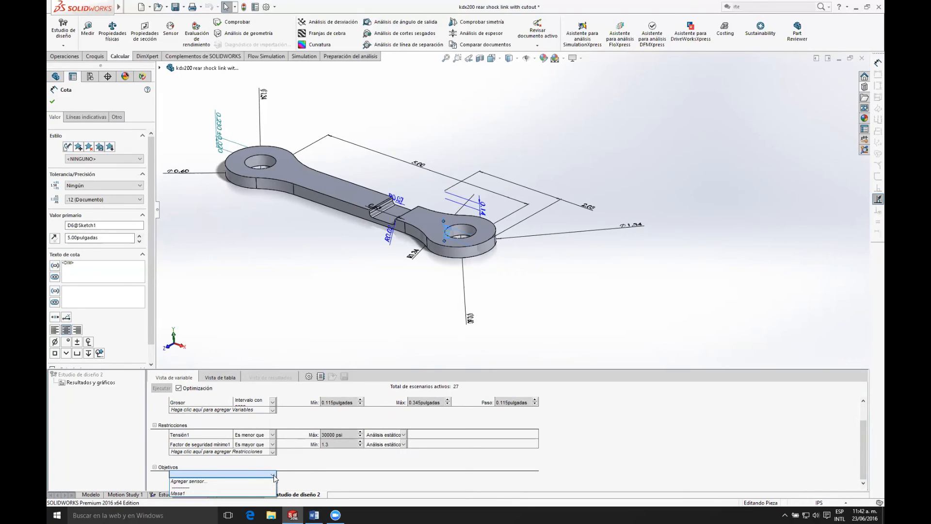
{"action": "left_click", "coordinate": [183, 494]}
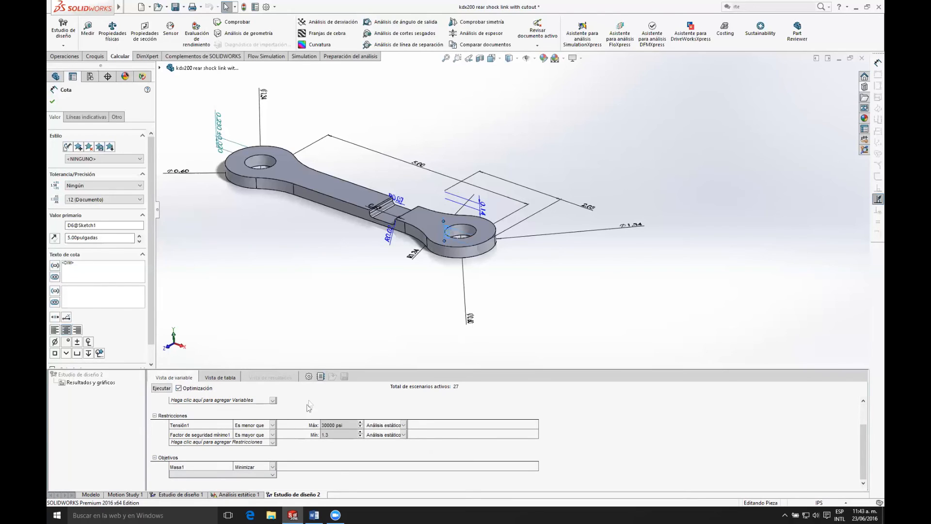
- Review the design study's quality, results-folder and report options without changing them
{"action": "left_click", "coordinate": [308, 377]}
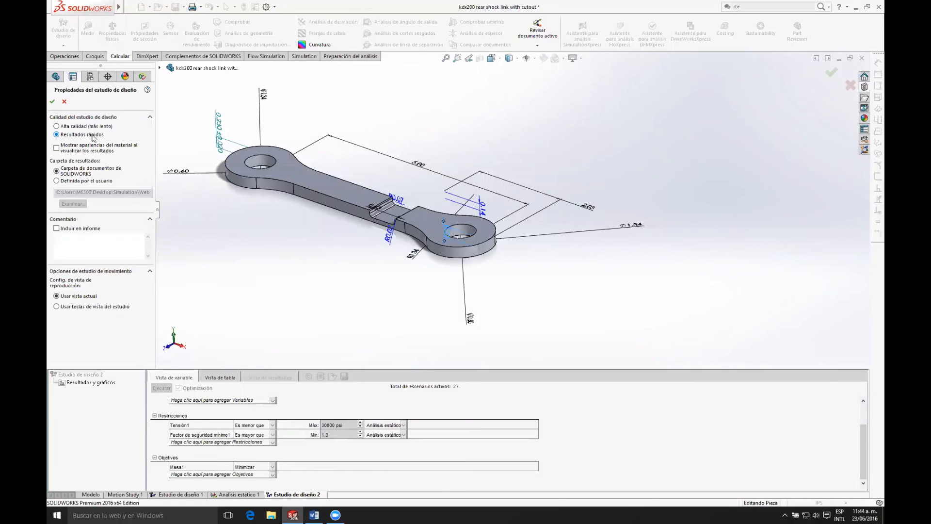
{"action": "left_click", "coordinate": [63, 101]}
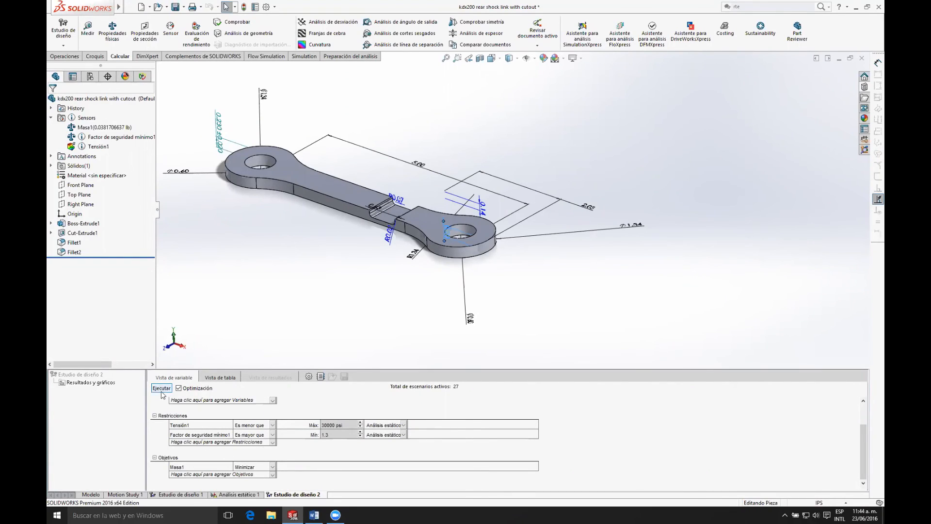
- Switch to Estudio de diseño 1 and move the 0.14 cut dimension away from the hole, above the link's arm
{"action": "left_click", "coordinate": [166, 495]}
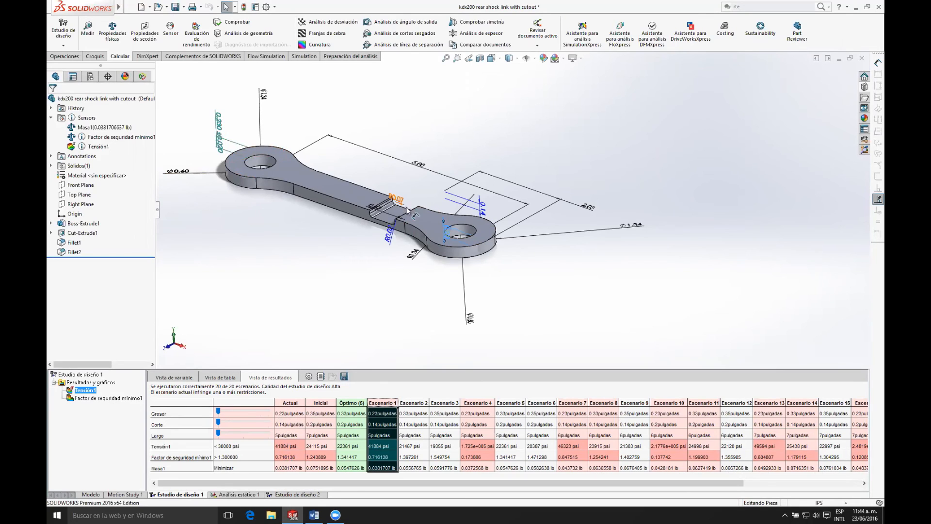
{"action": "left_click_drag", "start_coordinate": [483, 206], "coordinate": [380, 174]}
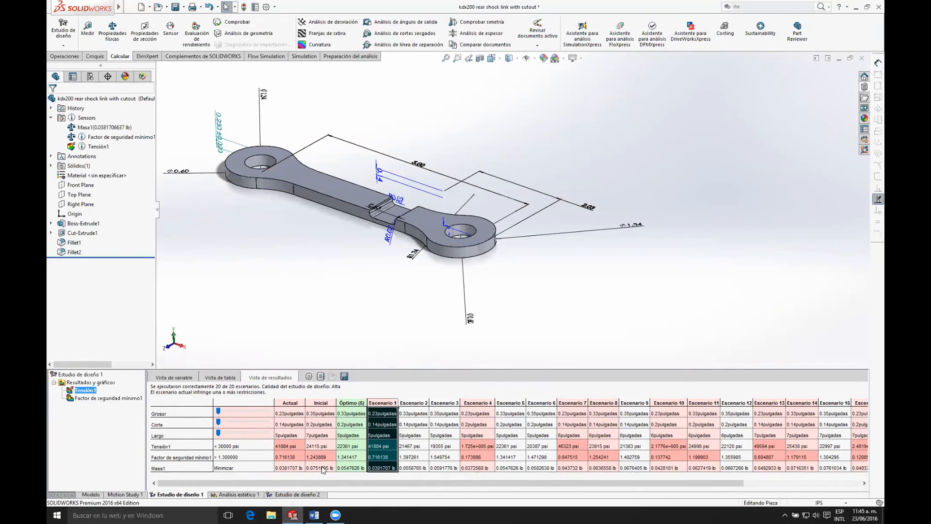
- Compare the stress plots of the Óptimo scenario and Escenarios 1, 2, 3, 5 and 6
{"action": "left_click", "coordinate": [354, 403]}
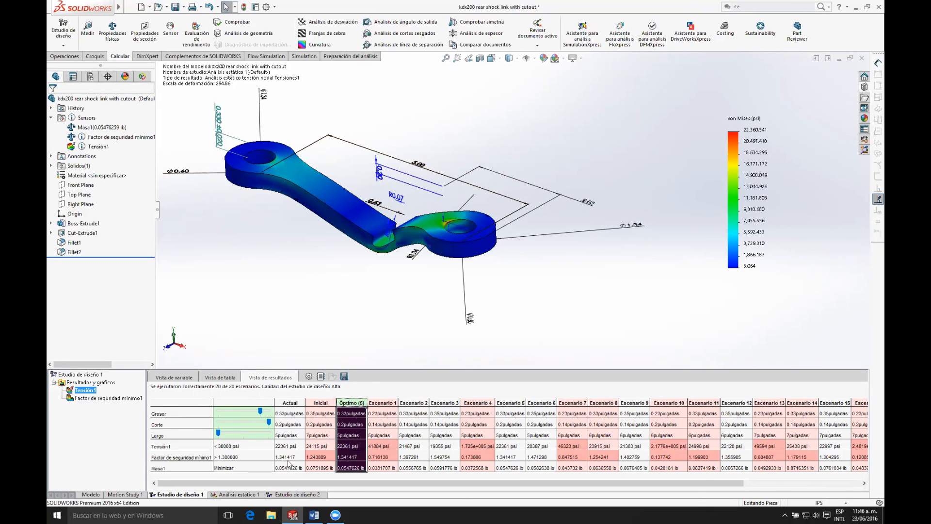
{"action": "left_click_drag", "start_coordinate": [446, 486], "coordinate": [508, 482]}
{"action": "left_click", "coordinate": [390, 403]}
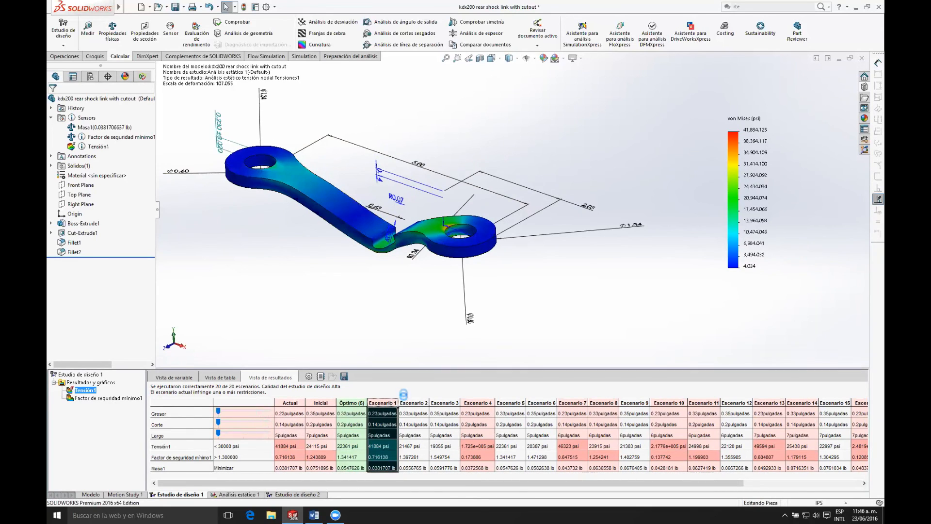
{"action": "left_click", "coordinate": [412, 403]}
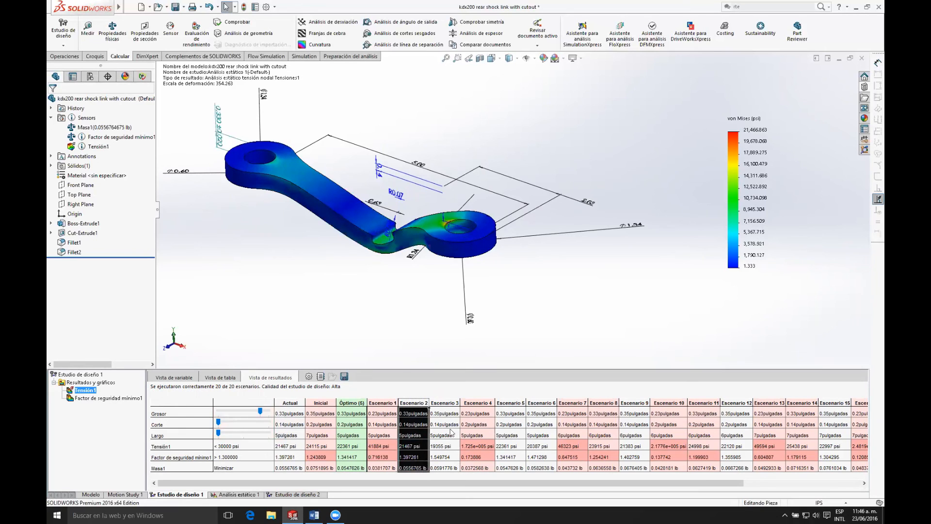
{"action": "left_click", "coordinate": [443, 403]}
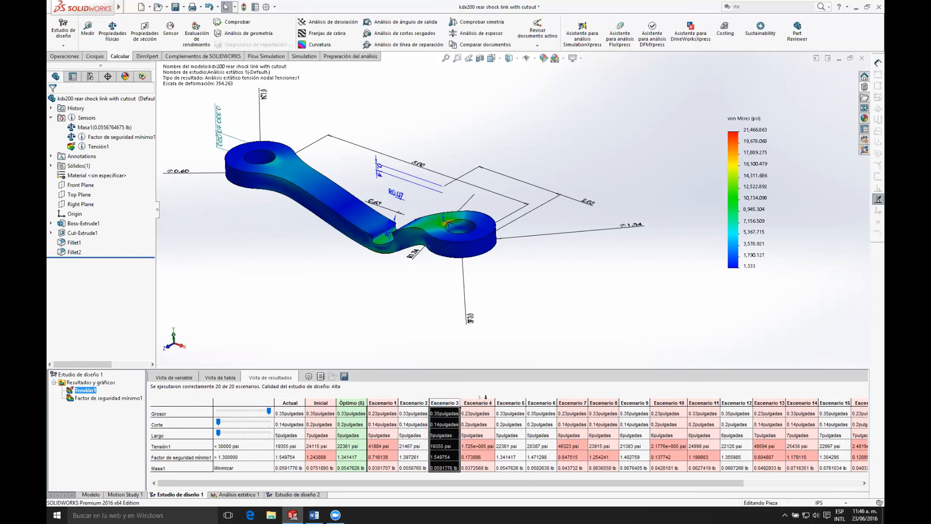
{"action": "left_click", "coordinate": [509, 402]}
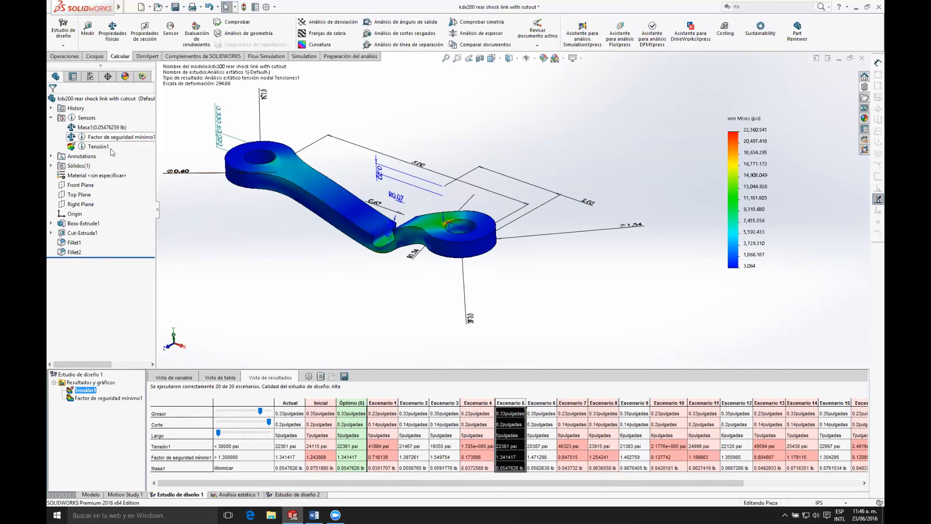
{"action": "left_click", "coordinate": [542, 402]}
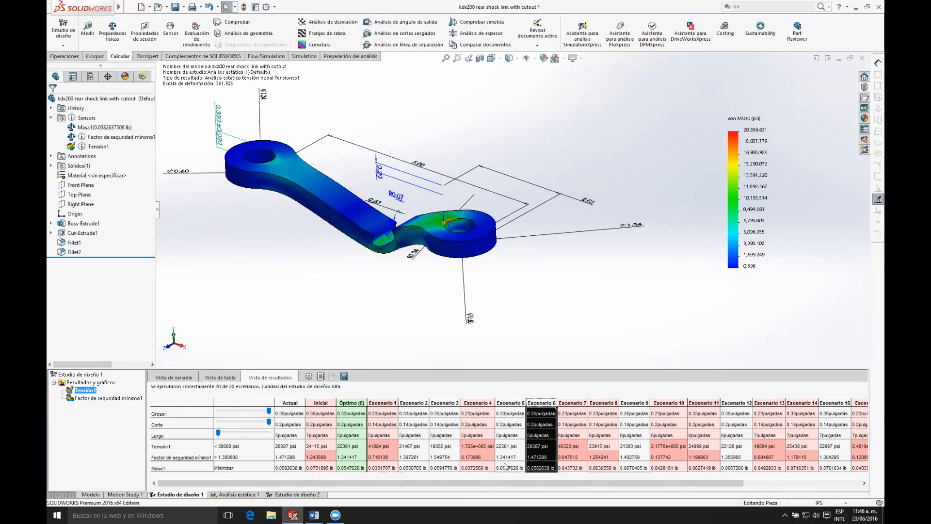
- Display Escenario 4 and examine the deformation and von Mises stress around the link's thin cutout section from several angles
{"action": "left_click", "coordinate": [480, 402]}
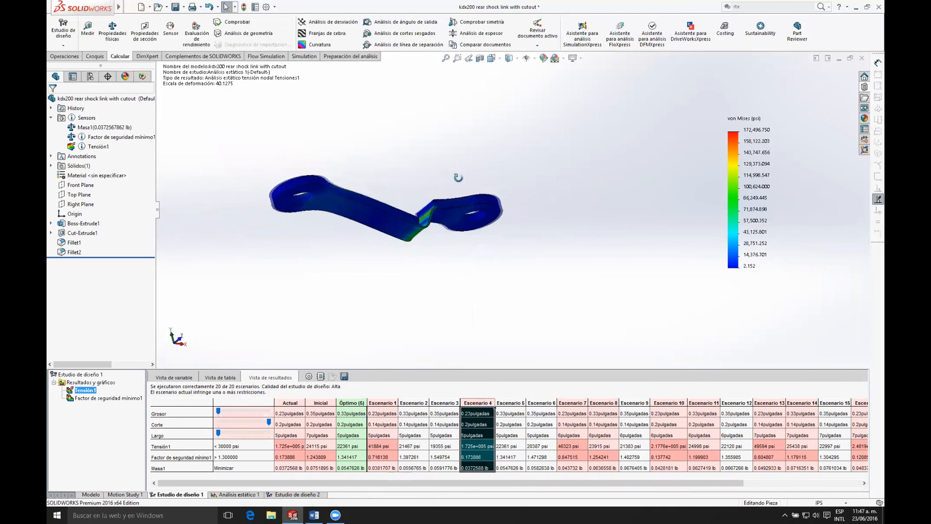
{"action": "middle_click_drag", "start_coordinate": [471, 226], "coordinate": [470, 250]}
{"action": "scroll", "coordinate": [454, 206], "scroll_direction": "down", "scroll_amount": 6}
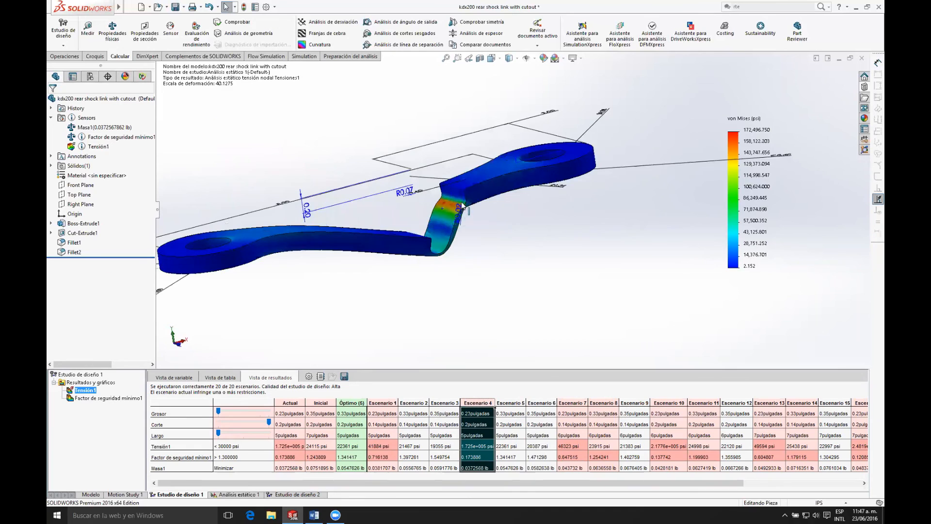
{"action": "scroll", "coordinate": [461, 254], "scroll_direction": "down", "scroll_amount": 2}
{"action": "scroll", "coordinate": [464, 252], "scroll_direction": "up", "scroll_amount": 5}
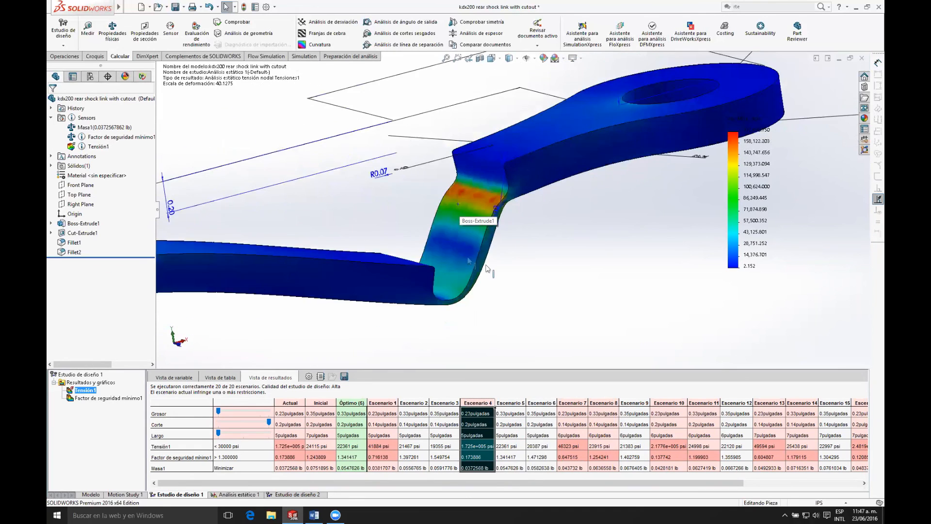
{"action": "mouse_move", "coordinate": [584, 284]}
{"action": "middle_mouse_down"}
{"action": "mouse_move", "coordinate": [569, 241]}
{"action": "mouse_move", "coordinate": [591, 239]}
{"action": "middle_mouse_up"}
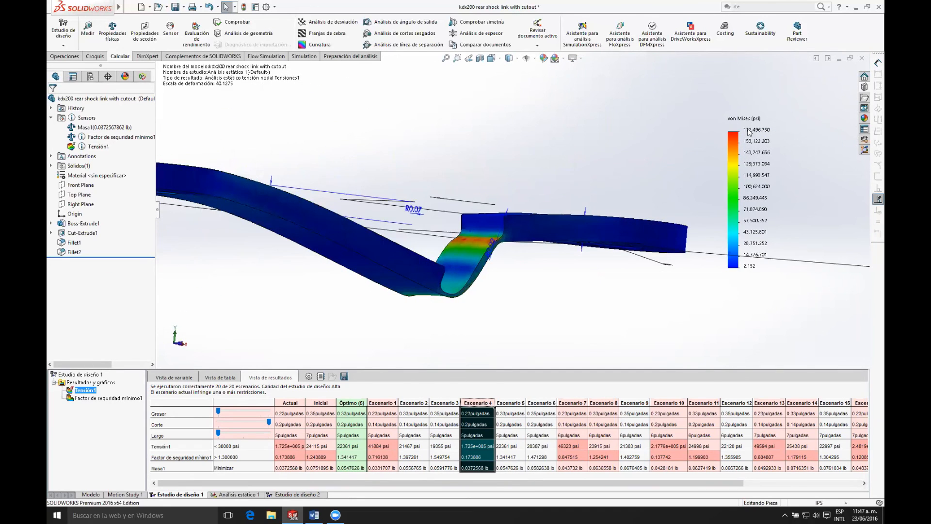
{"action": "mouse_move", "coordinate": [601, 309]}
{"action": "middle_mouse_down"}
{"action": "mouse_move", "coordinate": [596, 272]}
{"action": "mouse_move", "coordinate": [561, 289]}
{"action": "mouse_move", "coordinate": [574, 285]}
{"action": "middle_mouse_up"}
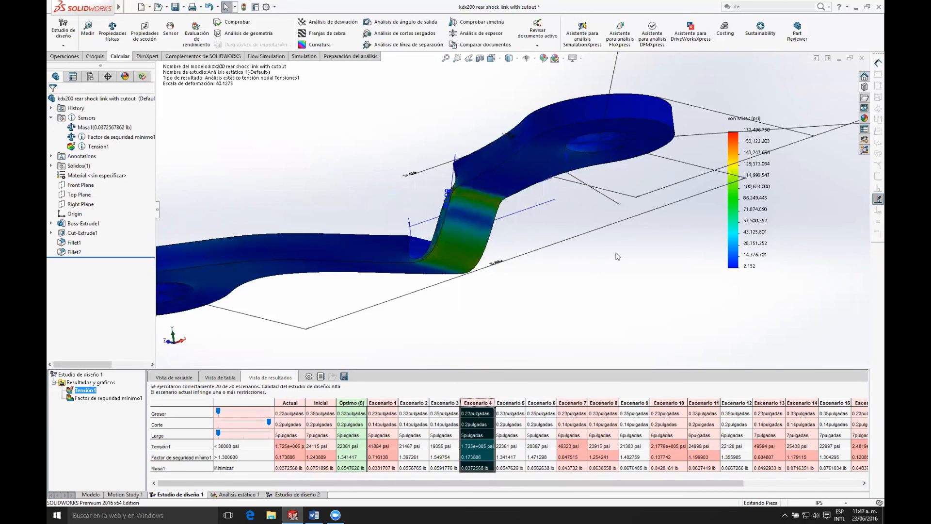
{"action": "mouse_move", "coordinate": [542, 246]}
{"action": "middle_mouse_down"}
{"action": "mouse_move", "coordinate": [605, 266]}
{"action": "mouse_move", "coordinate": [544, 286]}
{"action": "middle_mouse_up"}
{"action": "scroll", "coordinate": [539, 279], "scroll_direction": "up", "scroll_amount": 3}
{"action": "scroll", "coordinate": [506, 214], "scroll_direction": "down", "scroll_amount": 6}
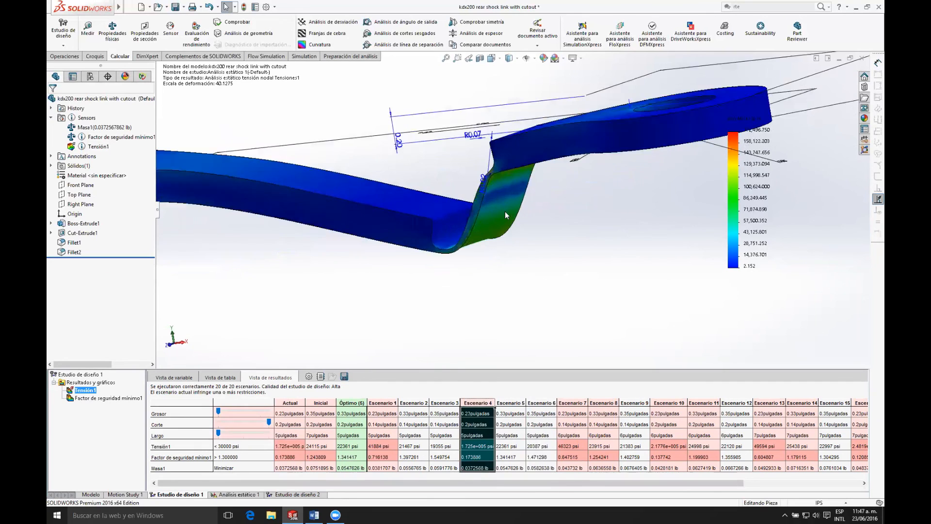
{"action": "mouse_move", "coordinate": [507, 217]}
{"action": "middle_mouse_down"}
{"action": "mouse_move", "coordinate": [539, 206]}
{"action": "mouse_move", "coordinate": [527, 205]}
{"action": "middle_mouse_up"}
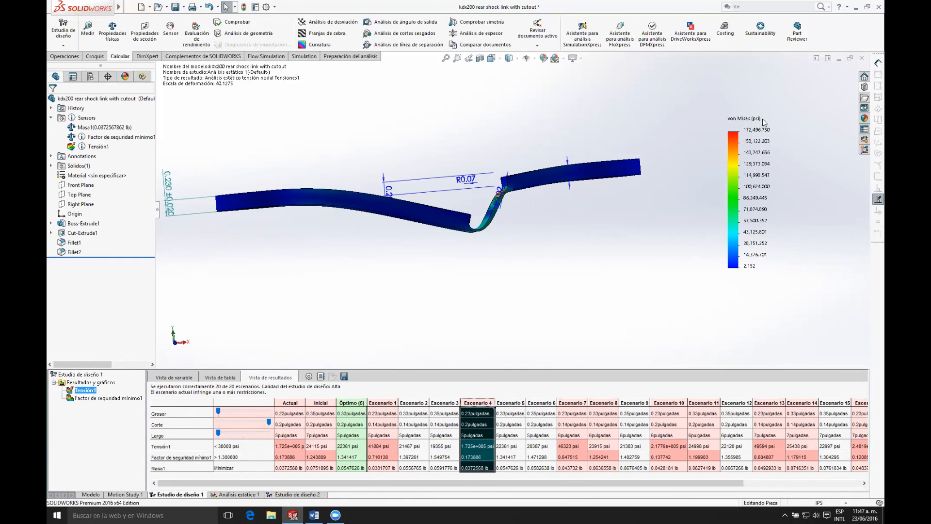
- Move the R0.02 fillet dimension clear of the high-stress edge of the cutout
{"action": "scroll", "coordinate": [543, 202], "scroll_direction": "down", "scroll_amount": 5}
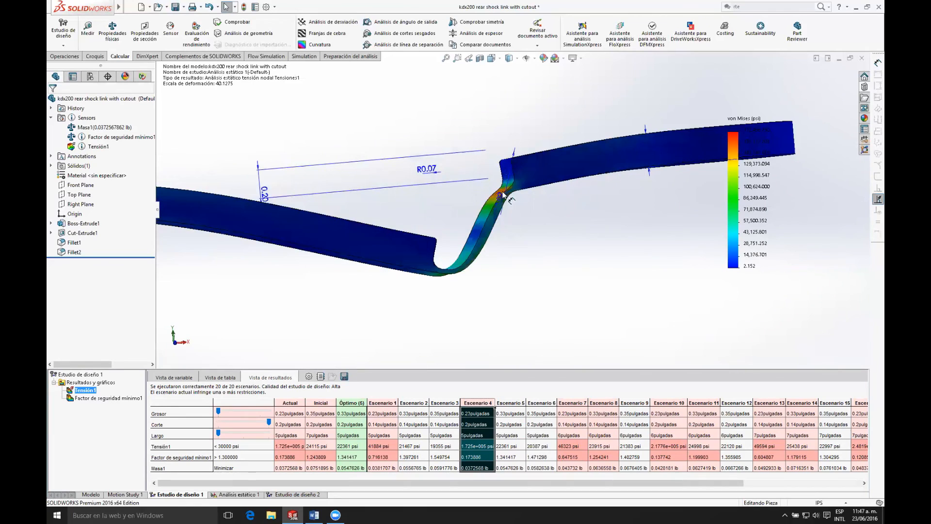
{"action": "middle_click_drag", "start_coordinate": [509, 216], "coordinate": [516, 266]}
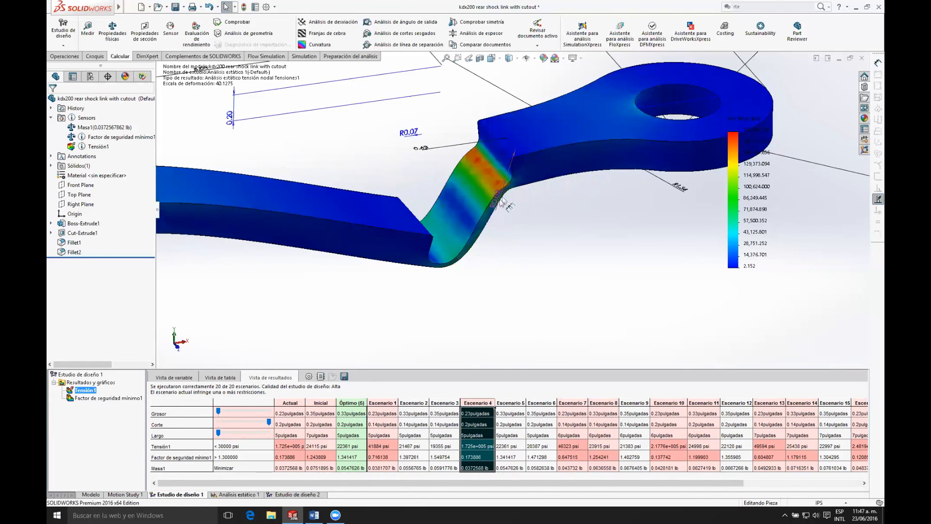
{"action": "left_click_drag", "start_coordinate": [503, 199], "coordinate": [584, 188]}
- Display Escenario 16 from the results table and examine the whole link's stress distribution
{"action": "left_click_drag", "start_coordinate": [555, 482], "coordinate": [617, 482]}
{"action": "left_click_drag", "start_coordinate": [682, 481], "coordinate": [700, 482]}
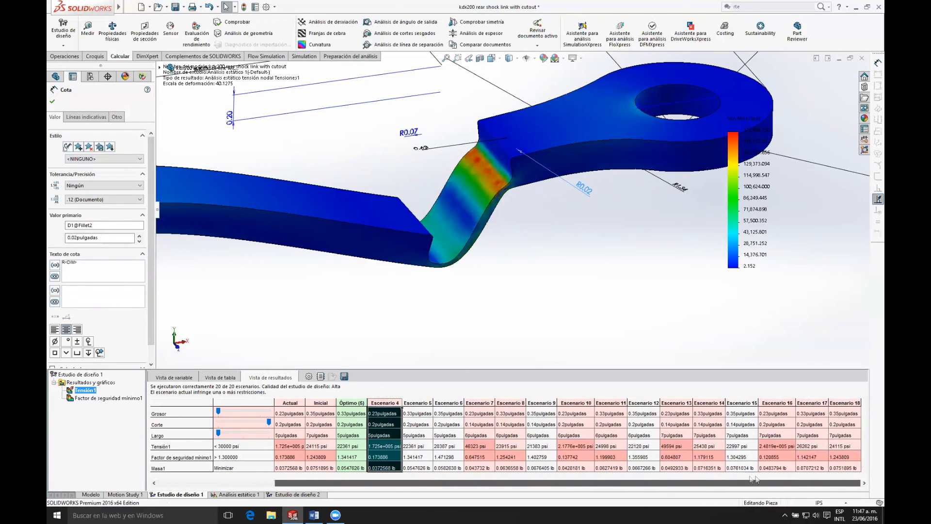
{"action": "left_click", "coordinate": [778, 403]}
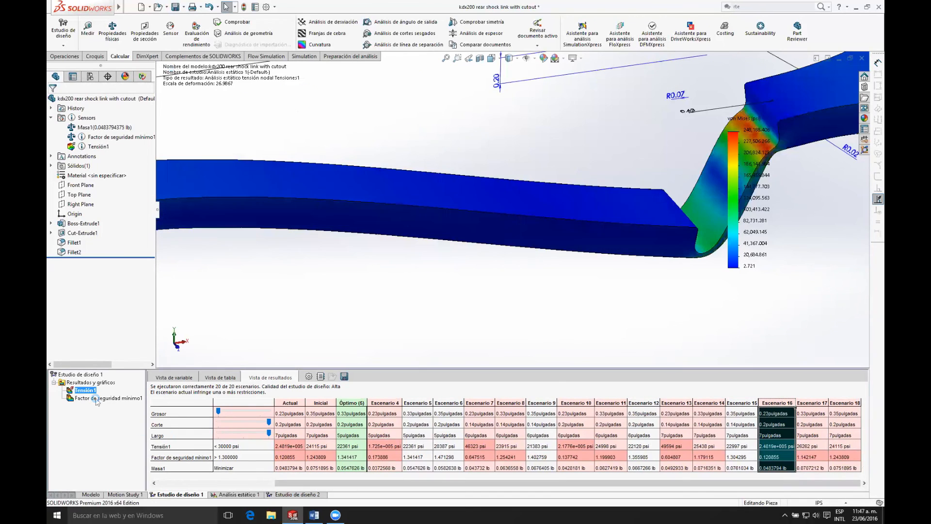
{"action": "scroll", "coordinate": [666, 296], "scroll_direction": "up", "scroll_amount": 7}
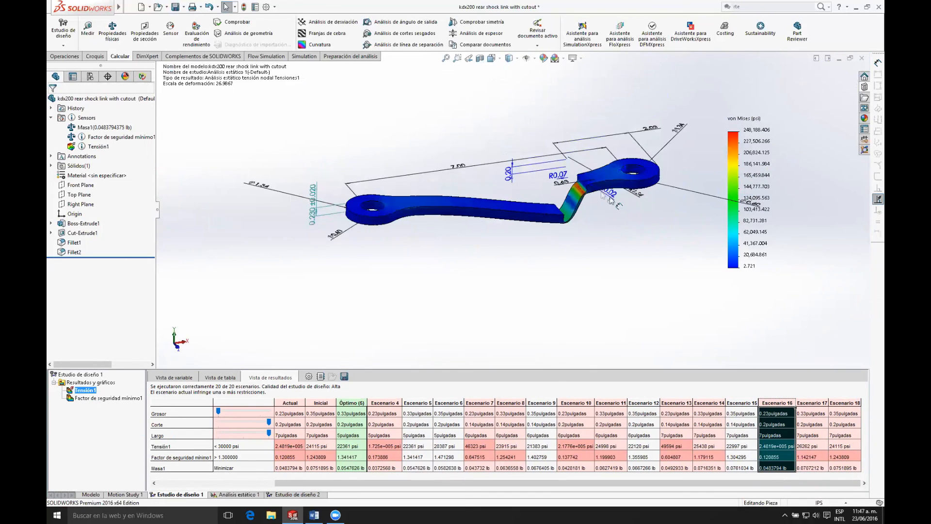
- Show the Factor de seguridad mínimo1 plot for Escenario 16 and move its minimum-value label below the link
{"action": "left_click", "coordinate": [88, 399]}
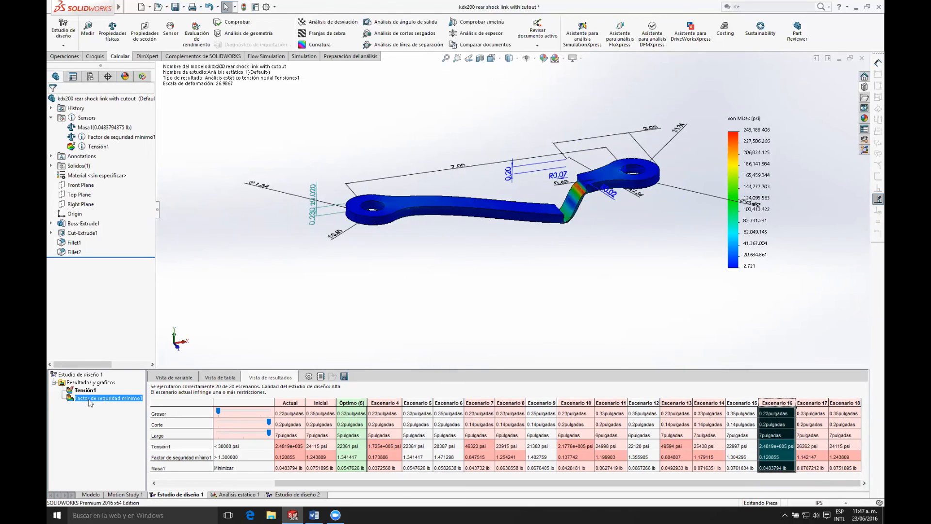
{"action": "scroll", "coordinate": [579, 191], "scroll_direction": "down", "scroll_amount": 3}
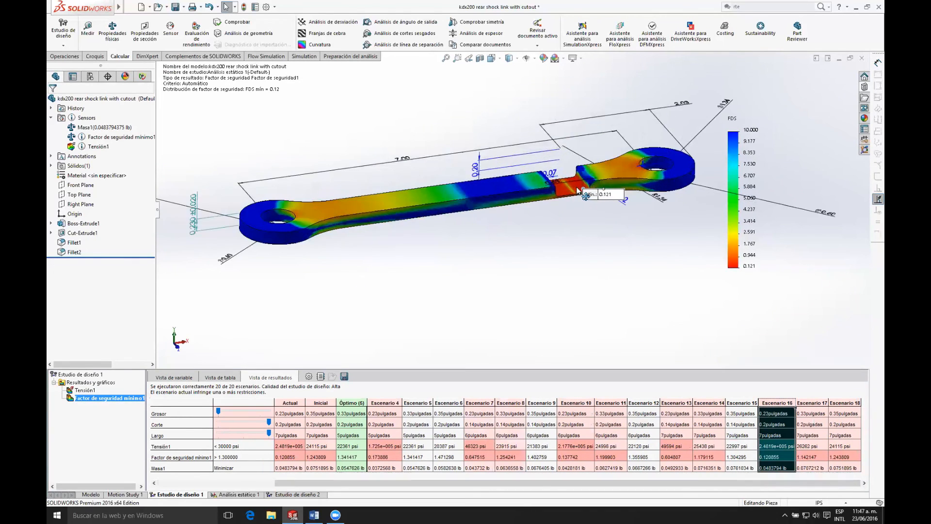
{"action": "left_click_drag", "start_coordinate": [580, 192], "coordinate": [562, 264]}
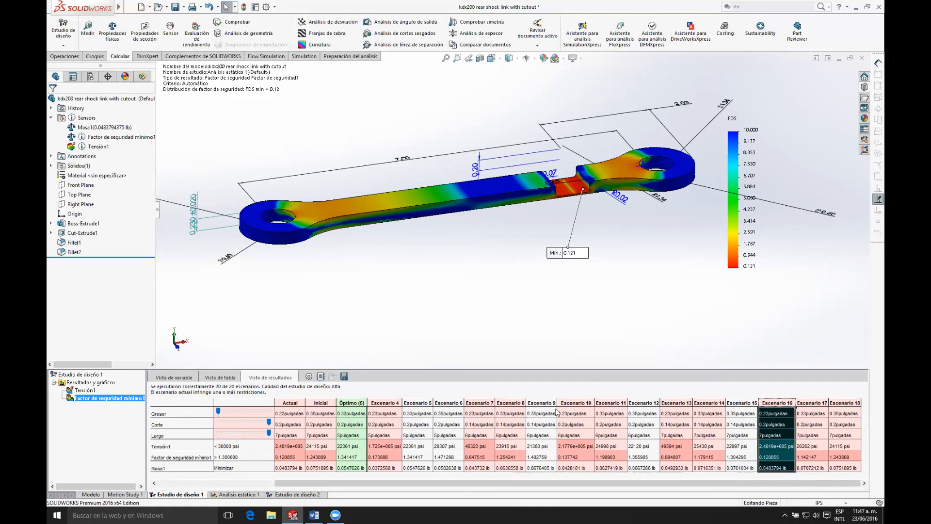
- Display the safety-factor plot for Escenario 5 and examine where the link's minimum occurs
{"action": "left_click", "coordinate": [416, 402]}
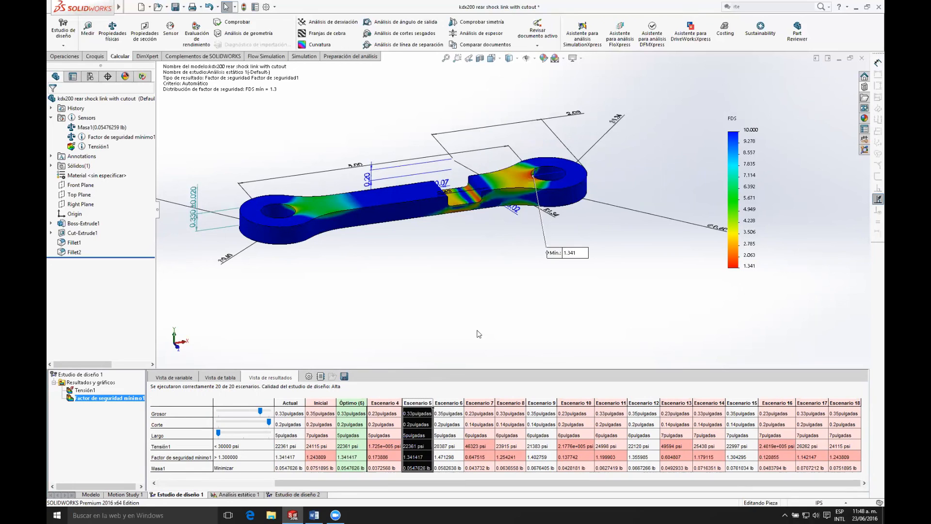
{"action": "middle_click_drag", "start_coordinate": [509, 244], "coordinate": [511, 234]}
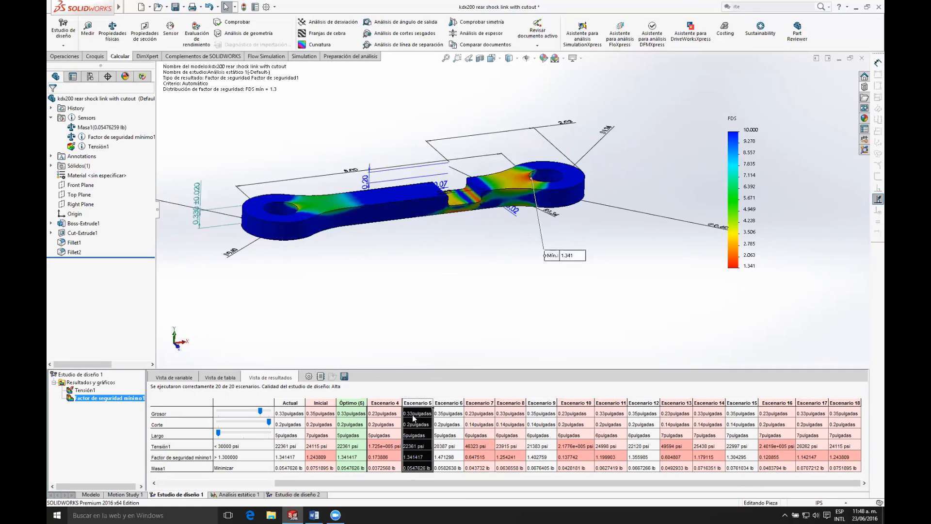